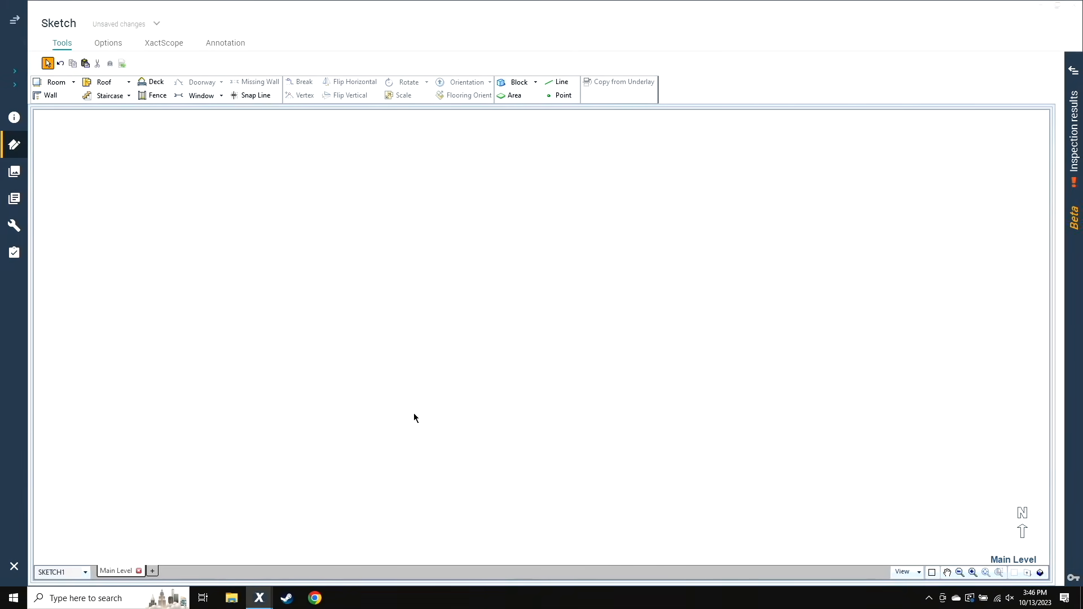
Draw a rectangular room for the building outline and set its exterior width to 74'
key("r")
left_click_drag(304, 237, 696, 447)
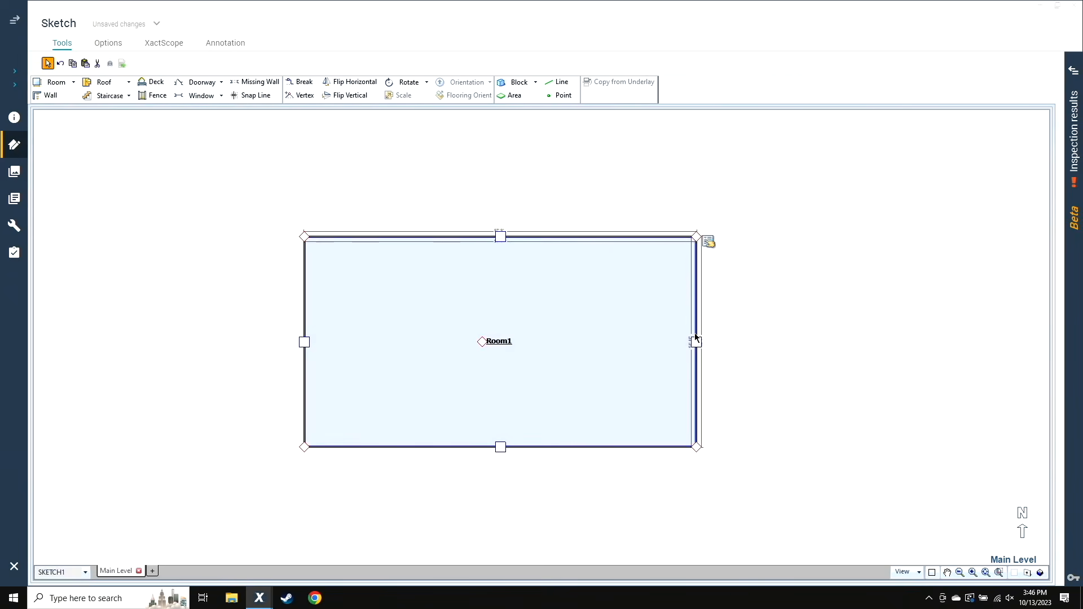
left_click_drag(697, 342, 703, 354)
scroll(500, 232, "up", 2)
left_click(499, 234)
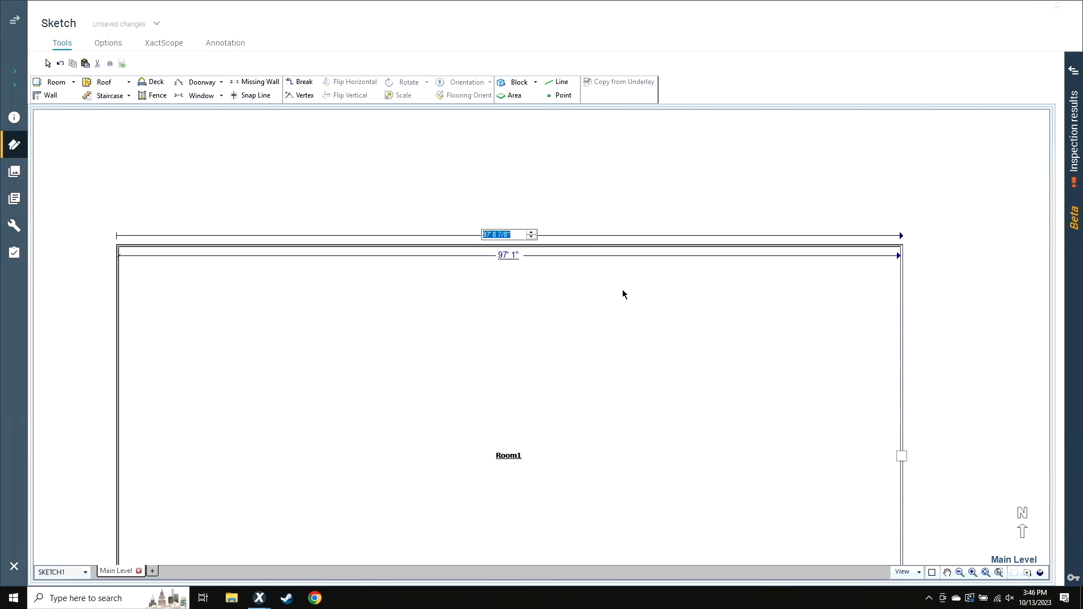
type("74")
key("Return")
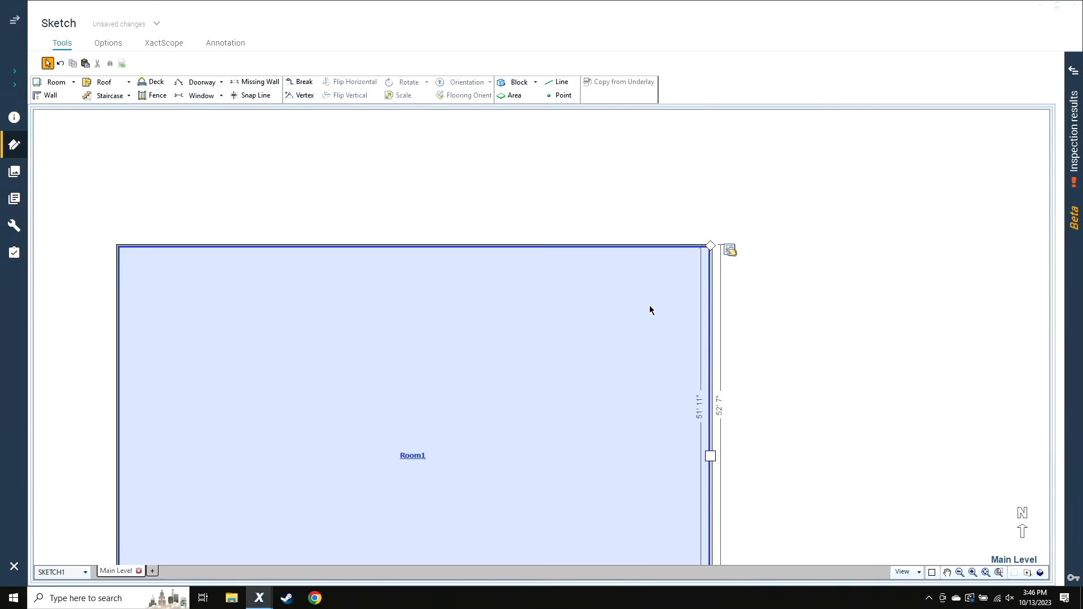
Set the building outline's exterior north-south length to 49'
left_click(414, 246)
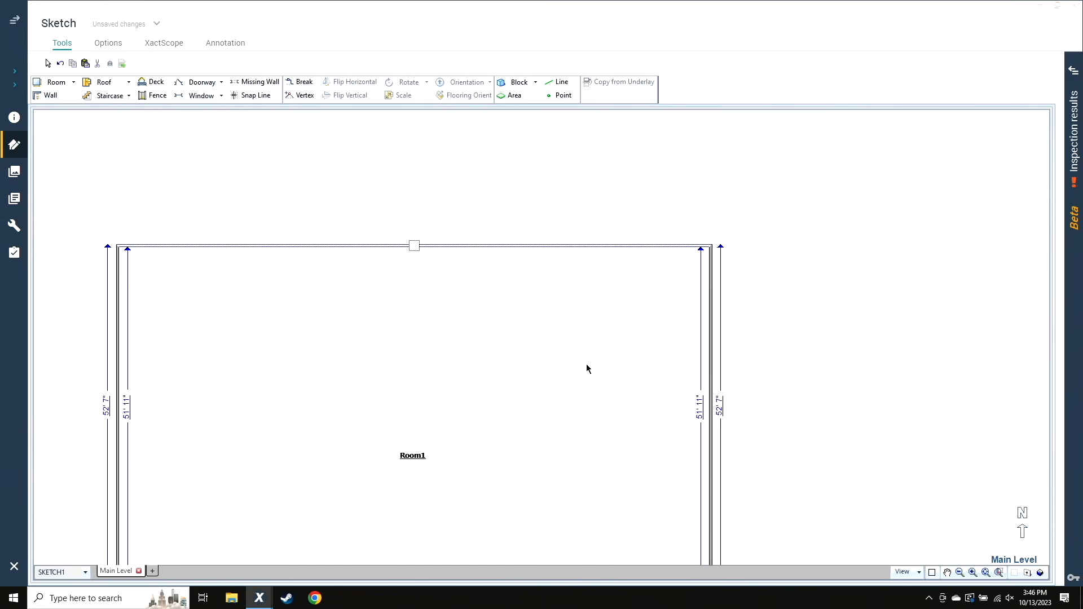
left_click(722, 415)
type("49")
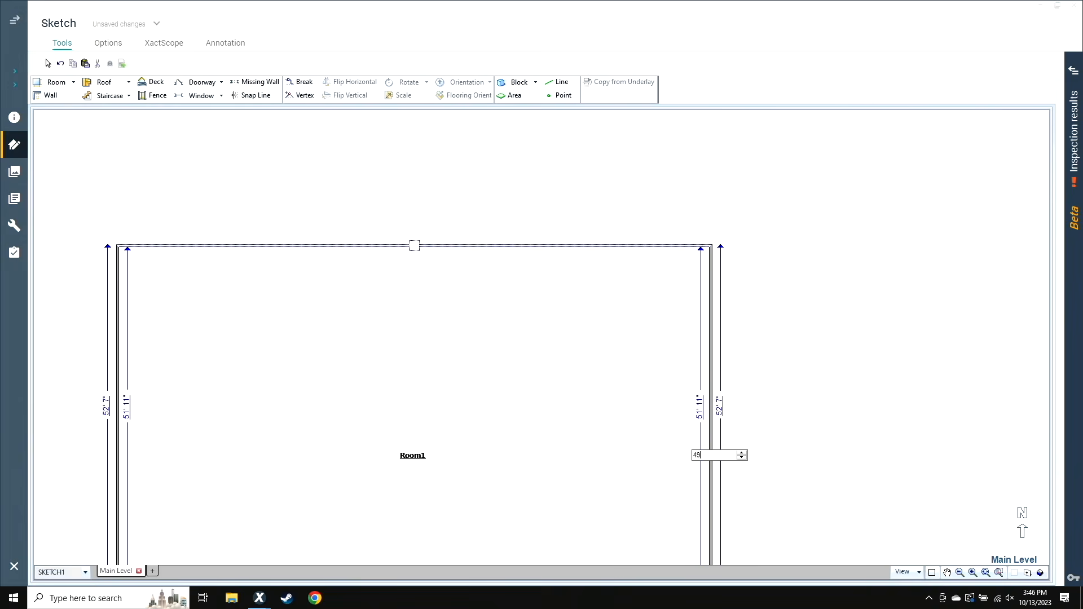
key("Return")
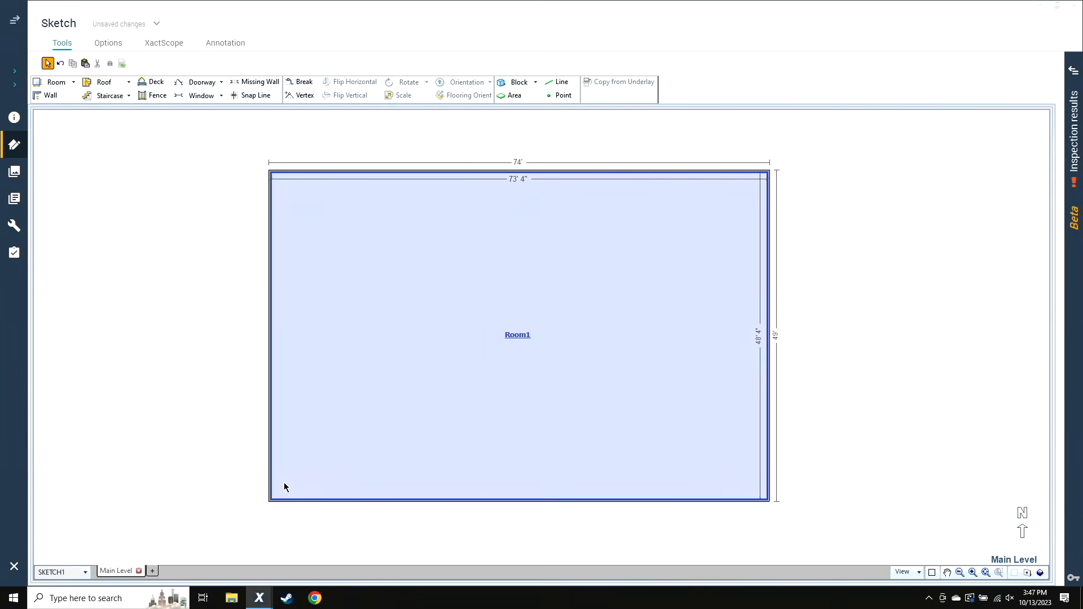
scroll(273, 470, "up", 2)
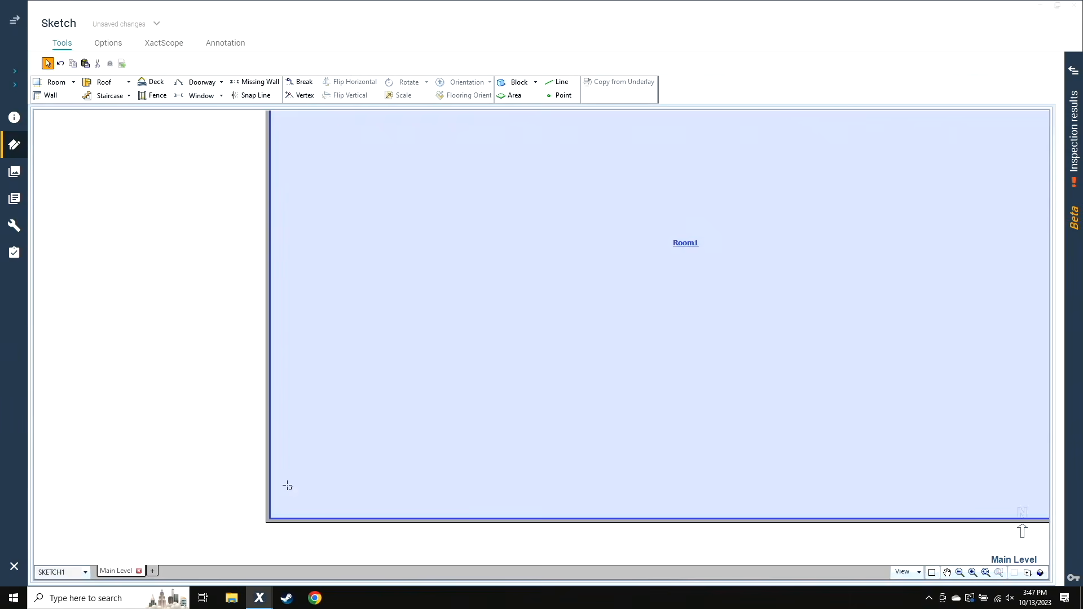
key("b")
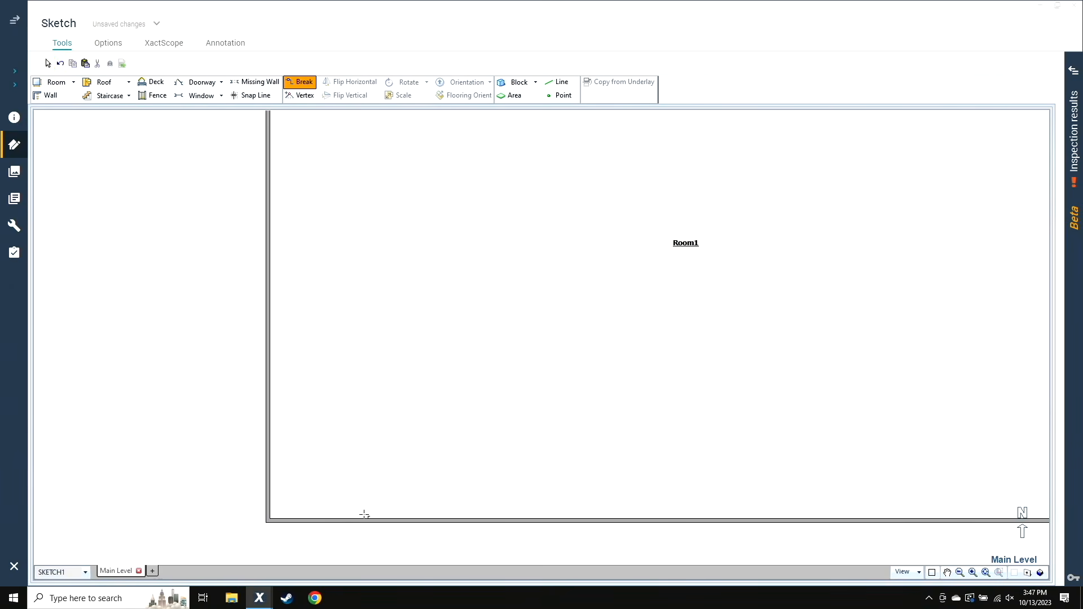
key("a")
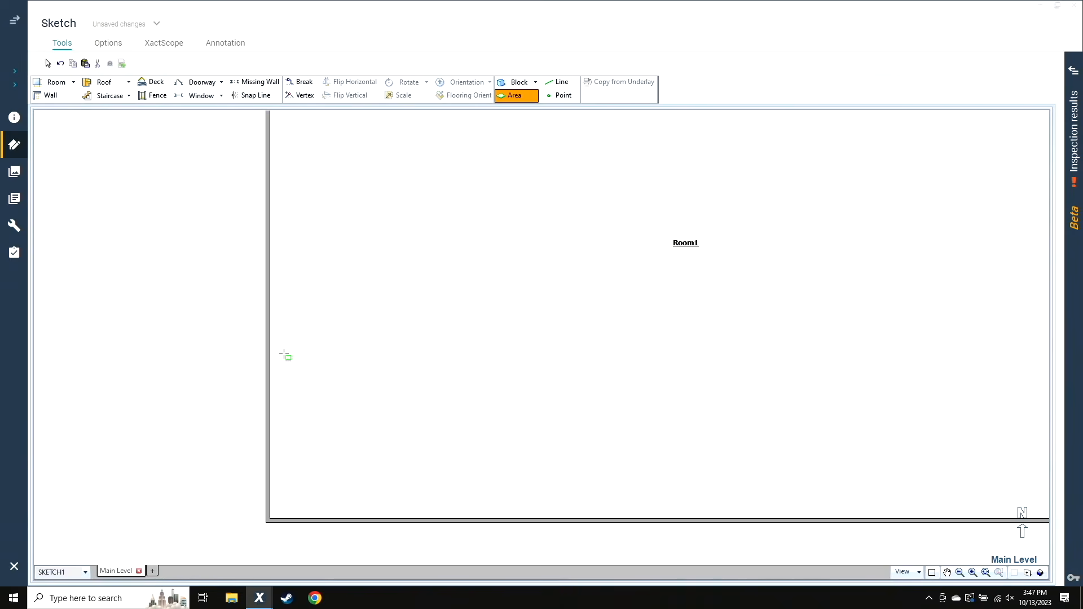
key("Escape")
Split a room off the west side of Room1 by pulling its west wall inward, and set the new room's inside width to 10'
scroll(235, 382, "down", 2)
left_click(256, 320)
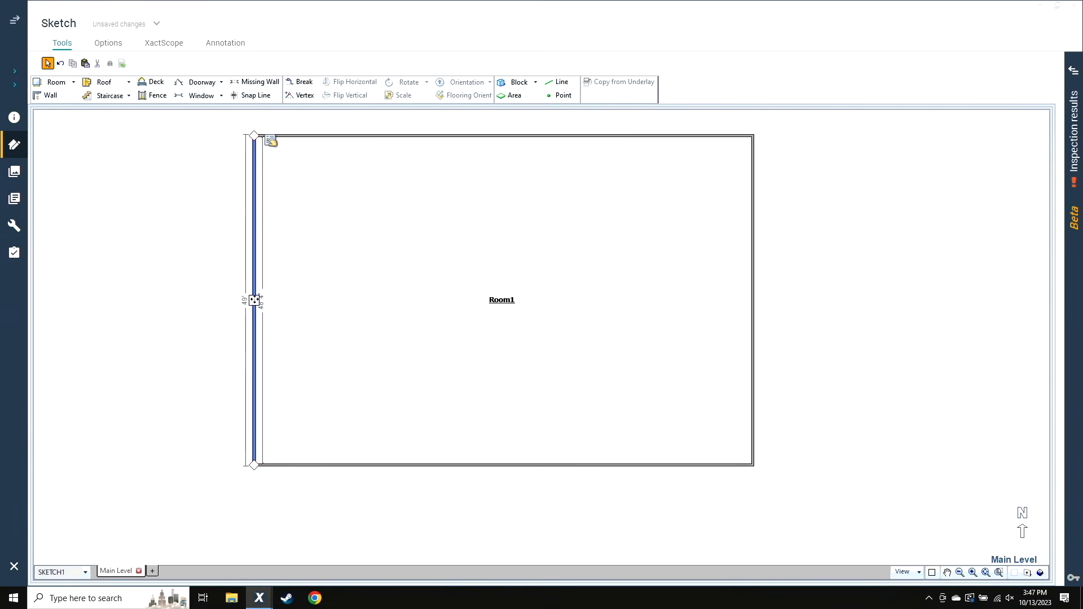
left_click_drag(254, 300, 312, 300)
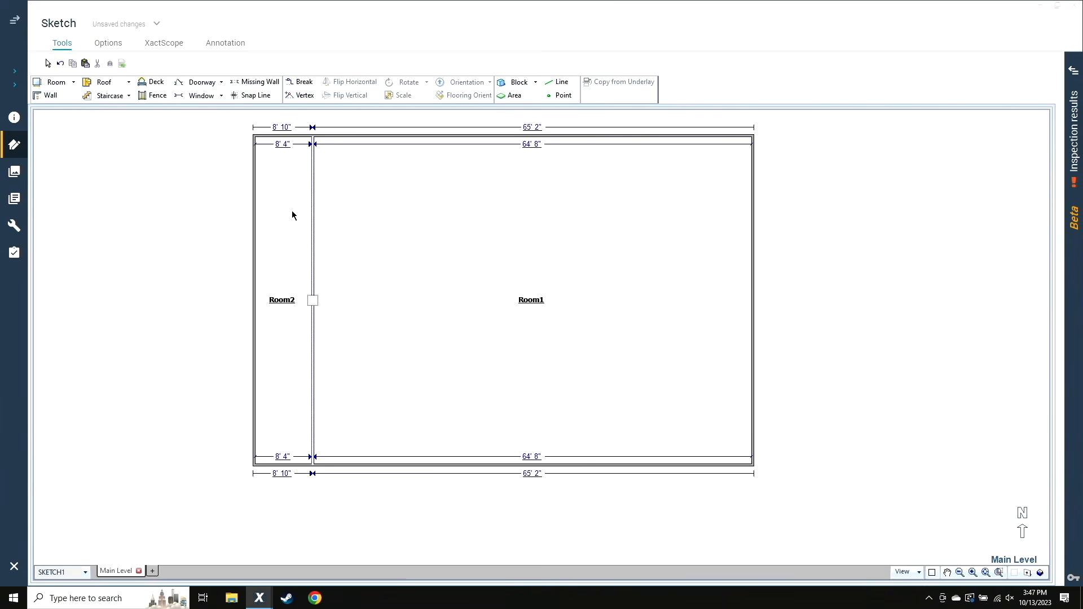
left_click(280, 142)
type("1")
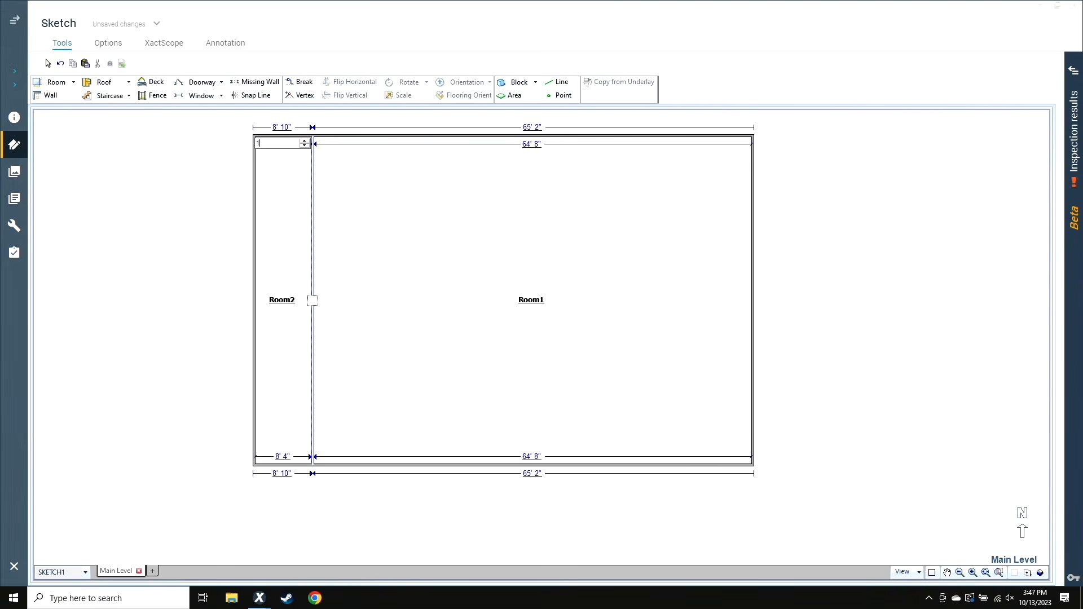
type("0")
key("Return")
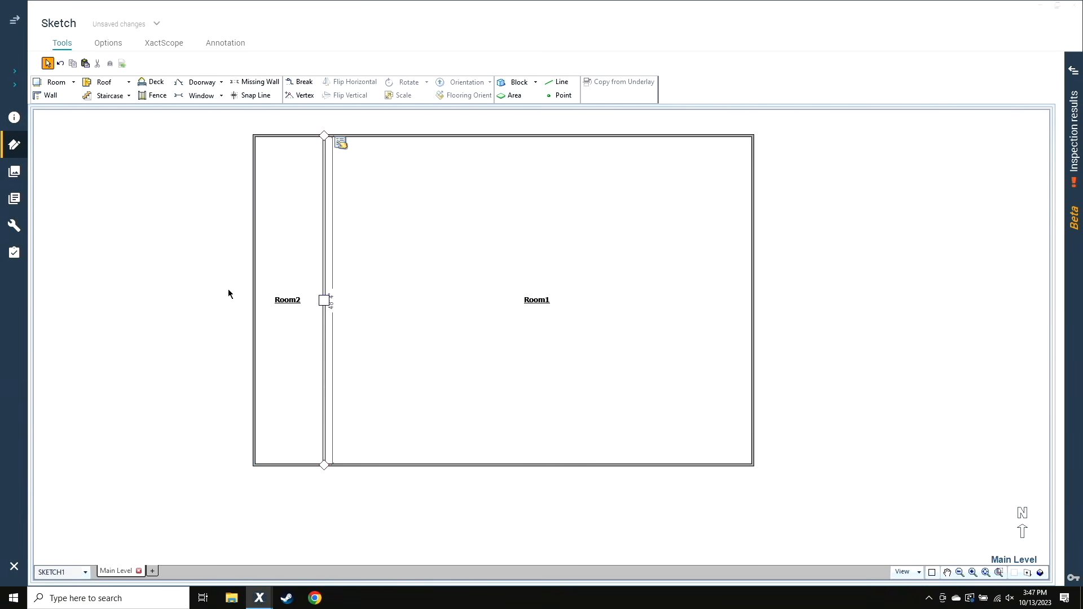
Split a room off the south end of Room2 by pulling up its south wall, with an inside length of 16'
left_click(270, 344)
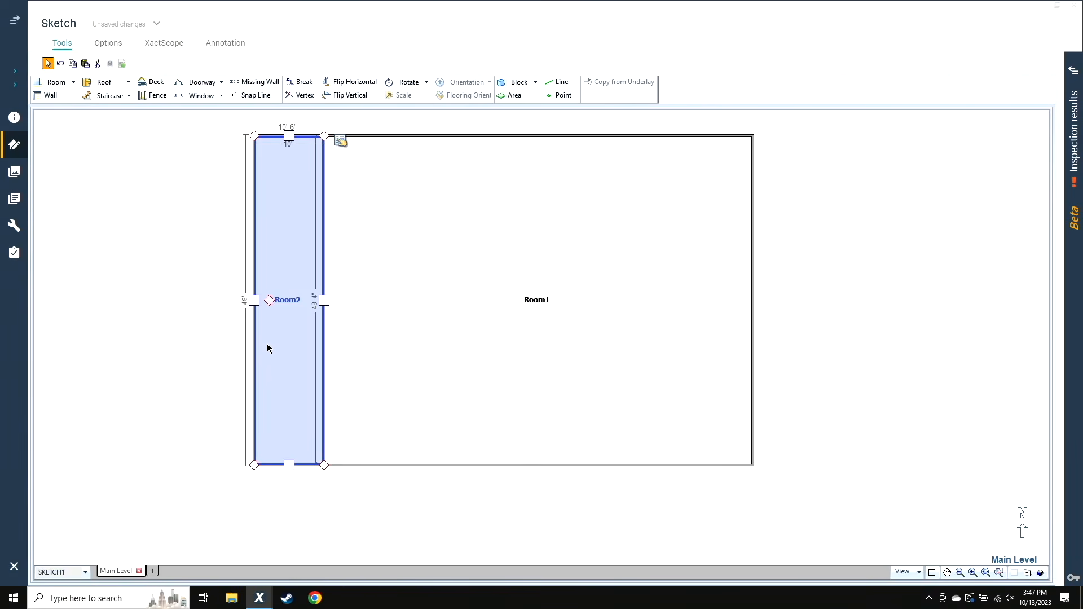
left_click(274, 465)
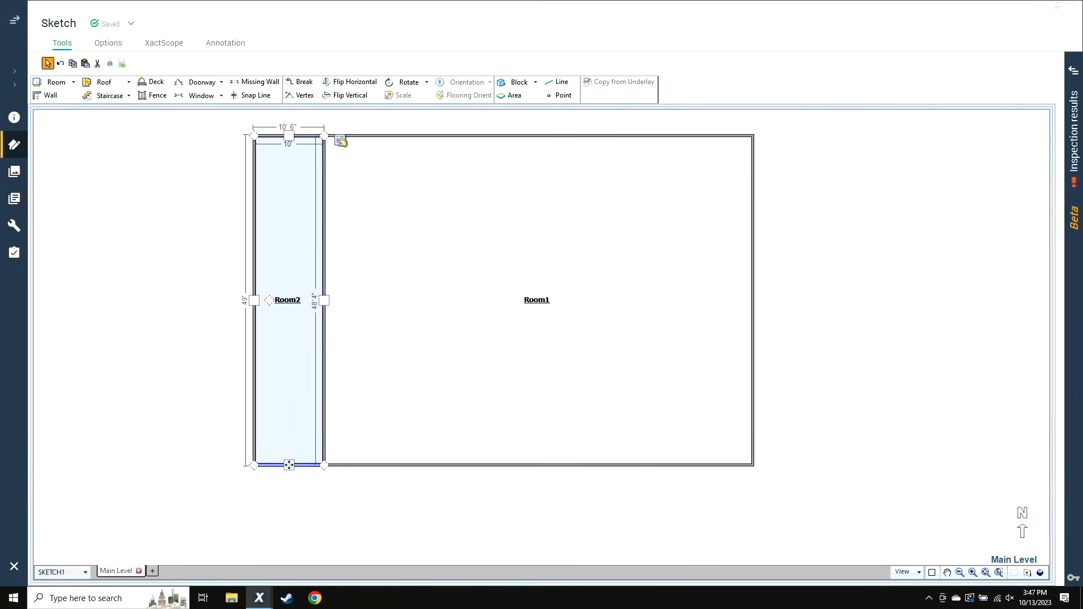
left_click_drag(288, 464, 287, 382)
left_click(315, 431)
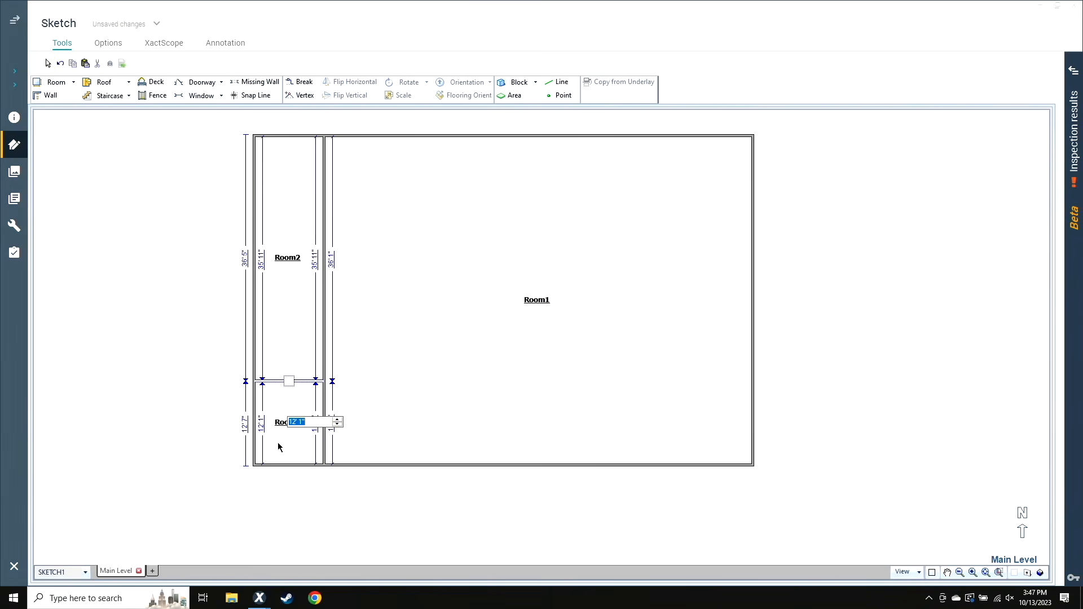
type("16")
key("Return")
Name the new southwest corner room Office 7
double_click(277, 443)
type("Office 7")
key("Return")
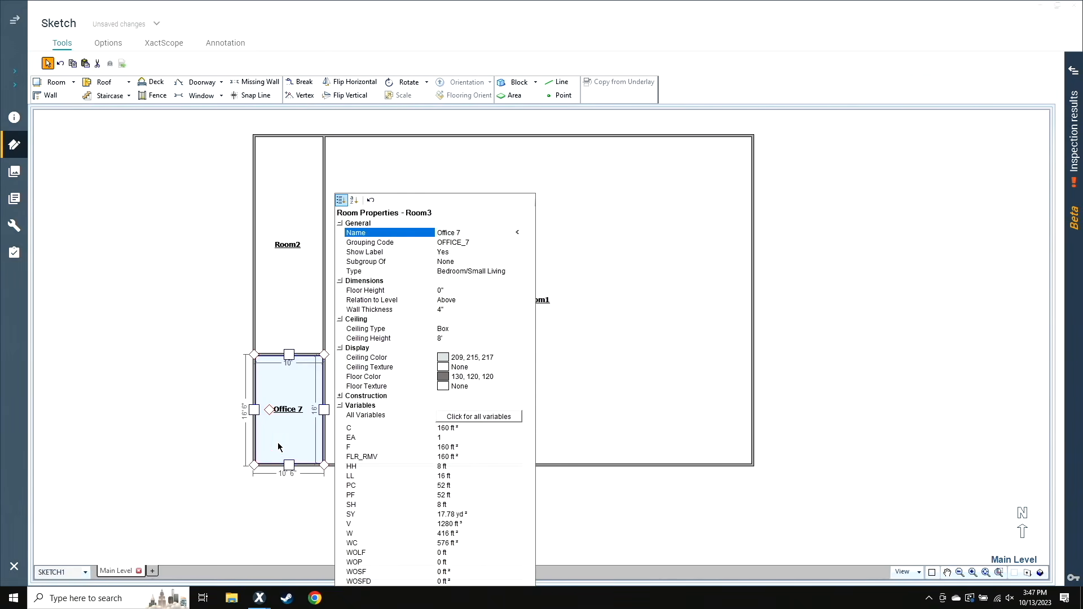
left_click(191, 418)
Split another room off Room2 directly north of Office 7, with an inside length of 8'
left_click(290, 355)
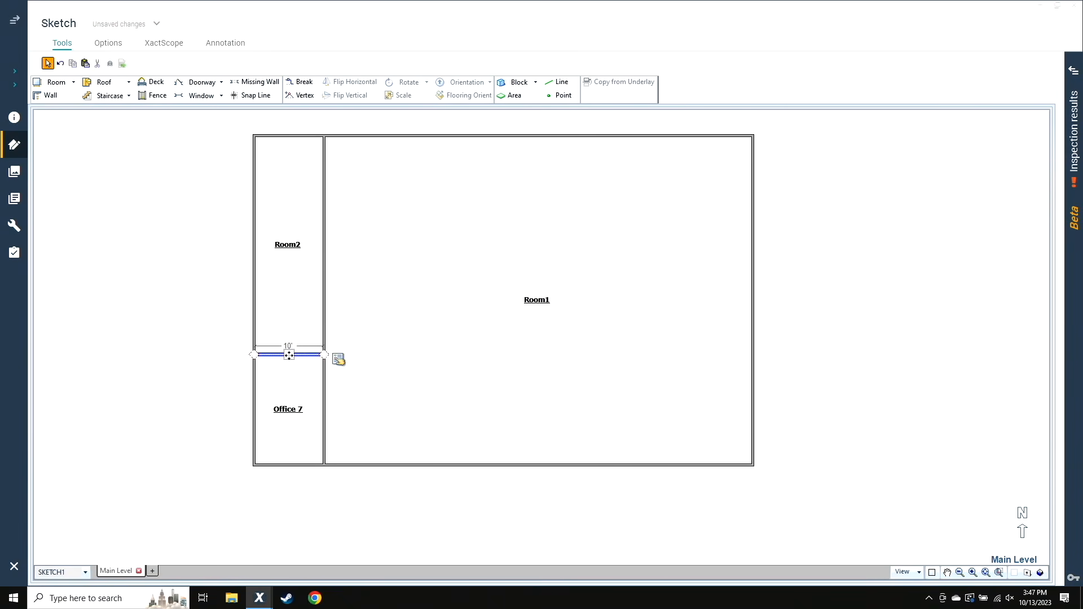
left_click_drag(288, 354, 292, 317)
scroll(291, 348, "up", 1)
left_click(337, 332)
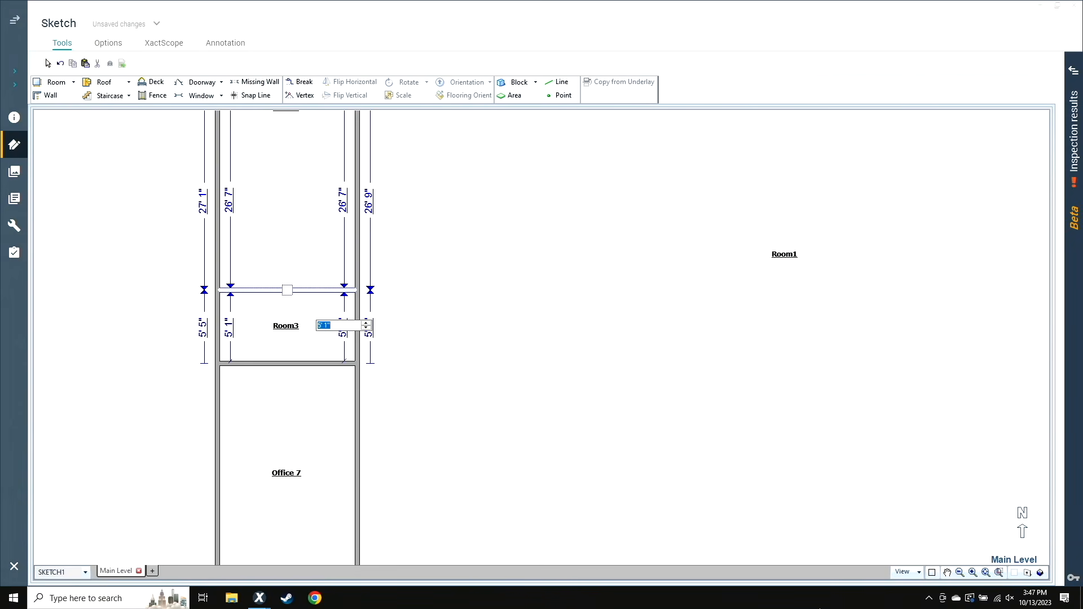
type("8")
key("Return")
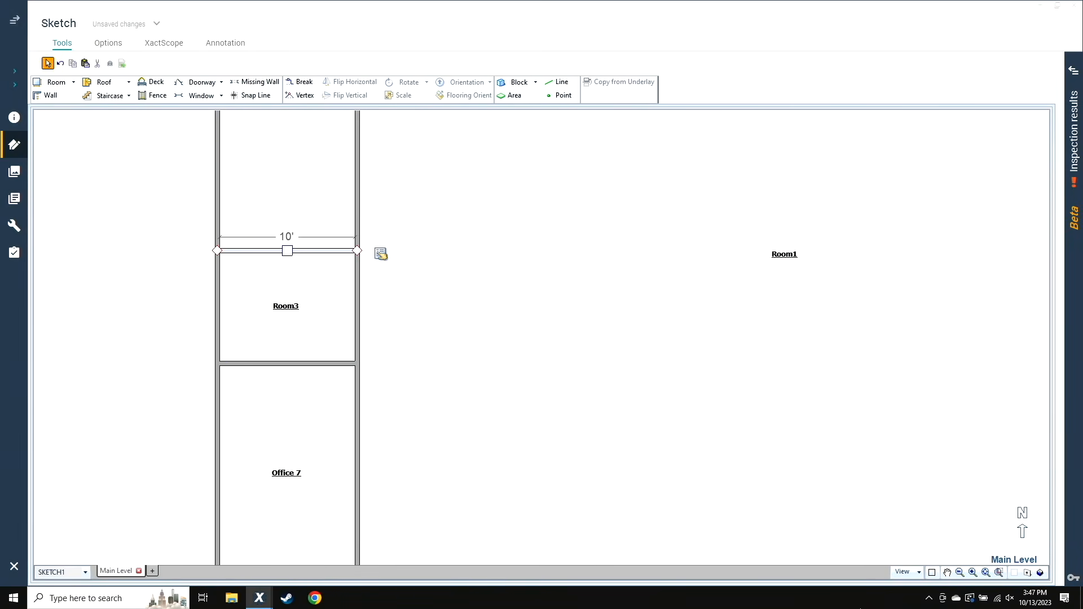
Name the 8' room north of Office 7 Server
left_click(254, 341)
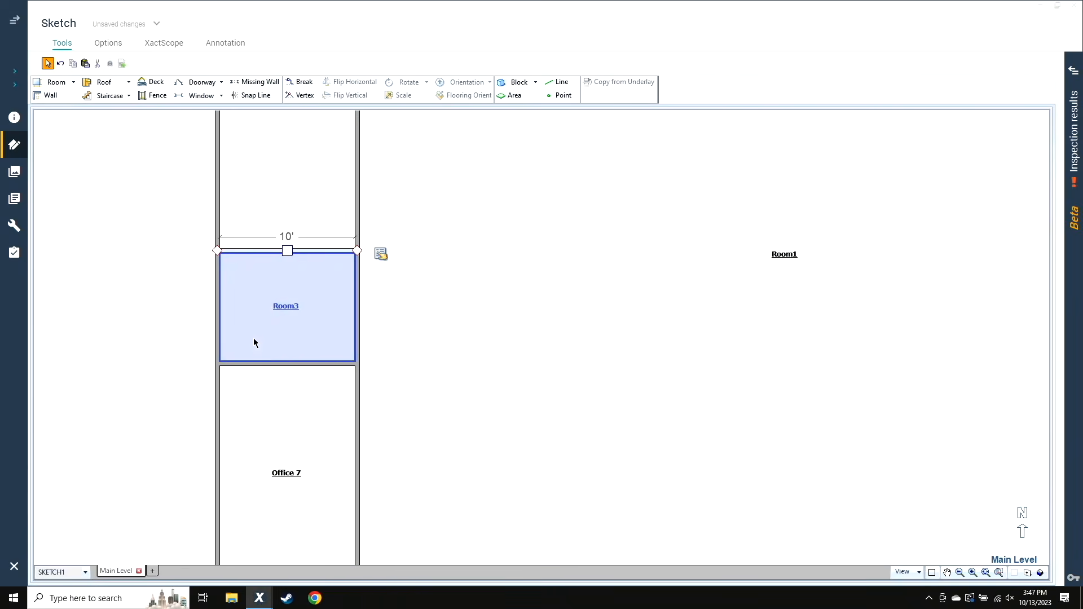
double_click(253, 342)
type("Server")
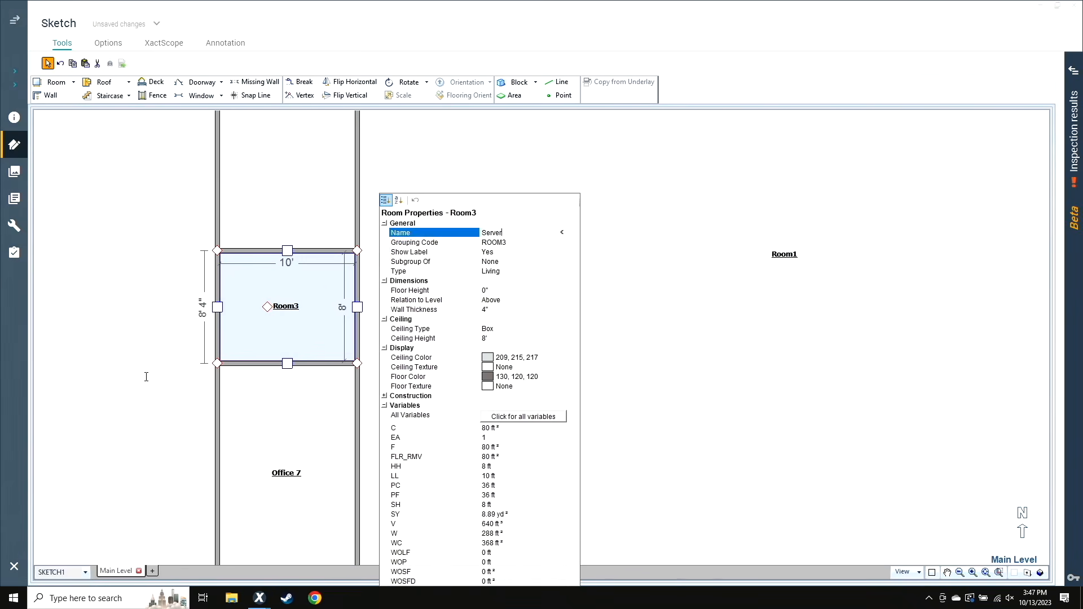
key("Return")
left_click(124, 357)
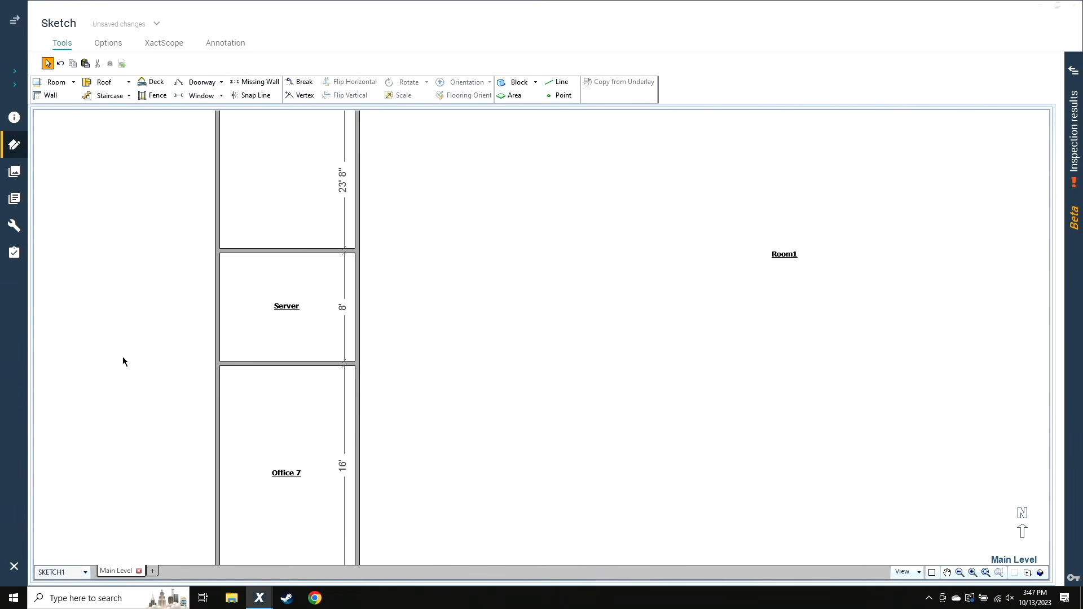
Split a room with an inside length of 8' off Room2 directly north of Server
scroll(122, 356, "up", 4)
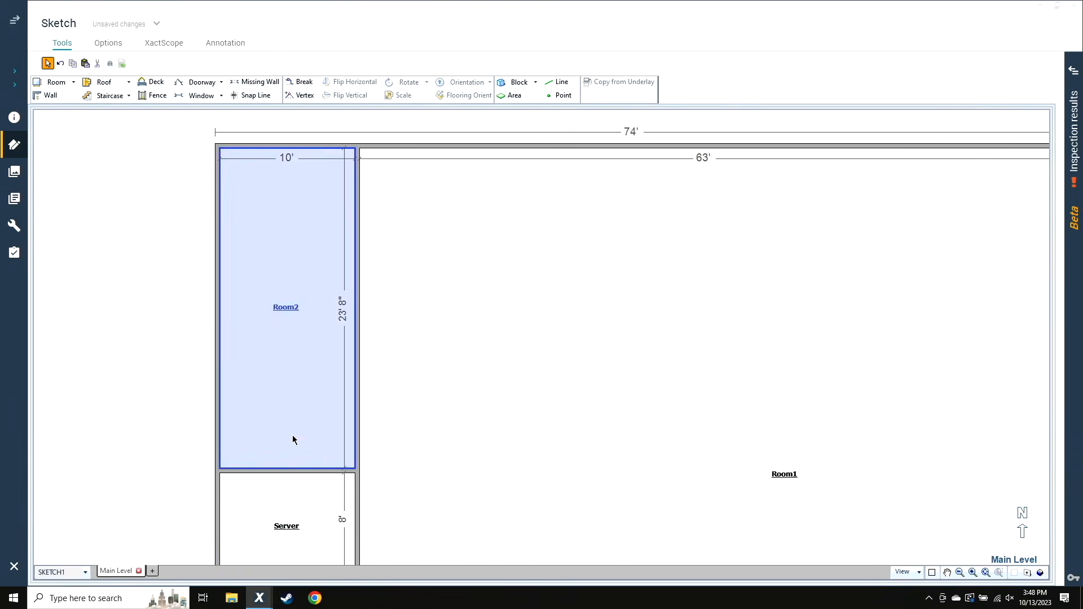
left_click(289, 471)
left_click_drag(289, 472, 289, 391)
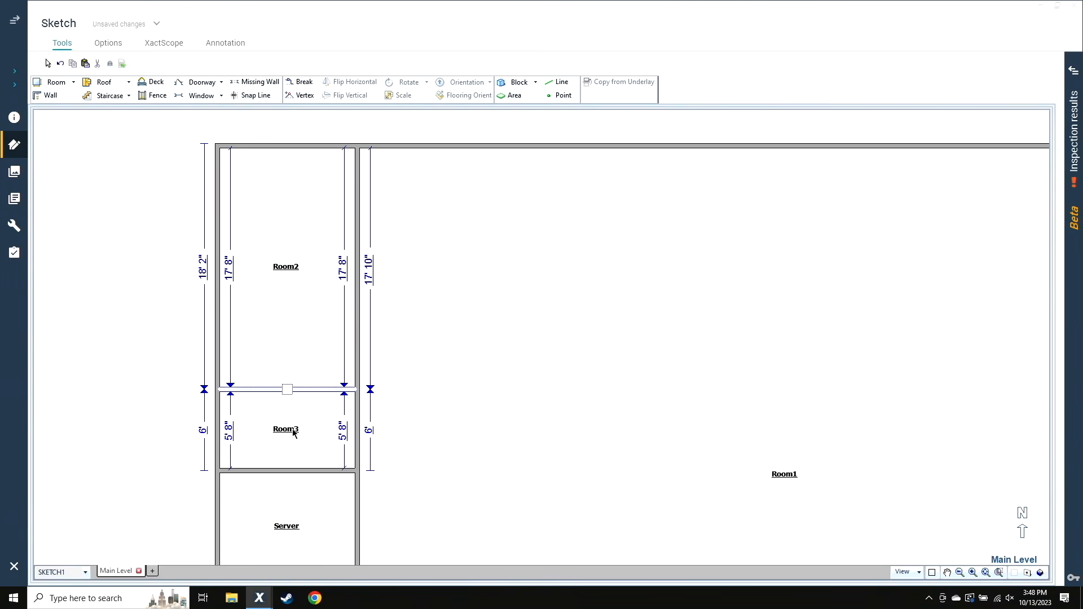
left_click(353, 434)
type("8")
left_click(296, 442)
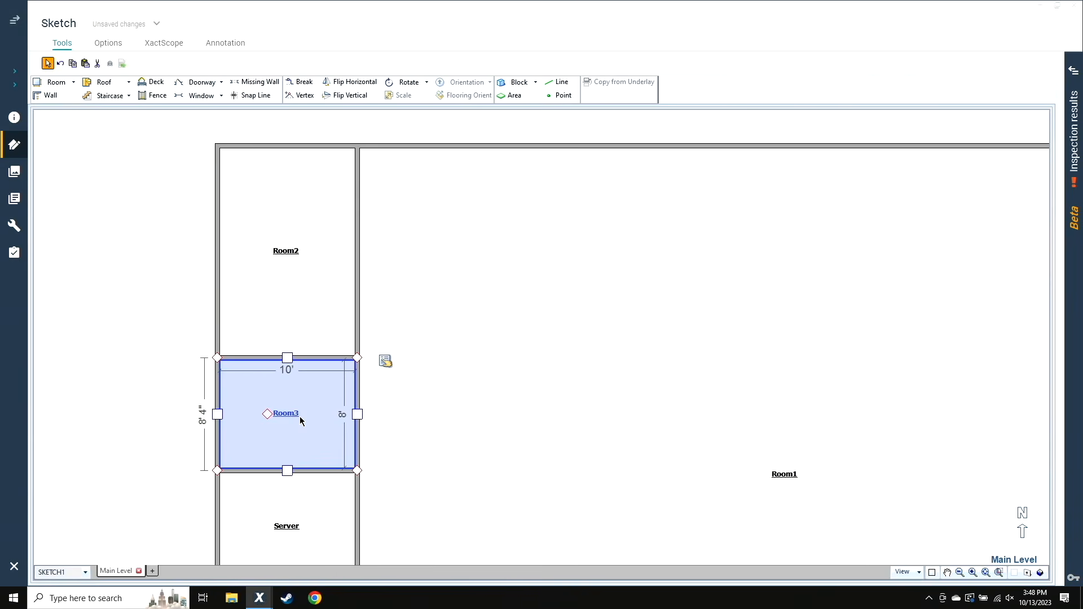
Name the room north of Server Bathroom 2
double_click(297, 431)
type("Batrh")
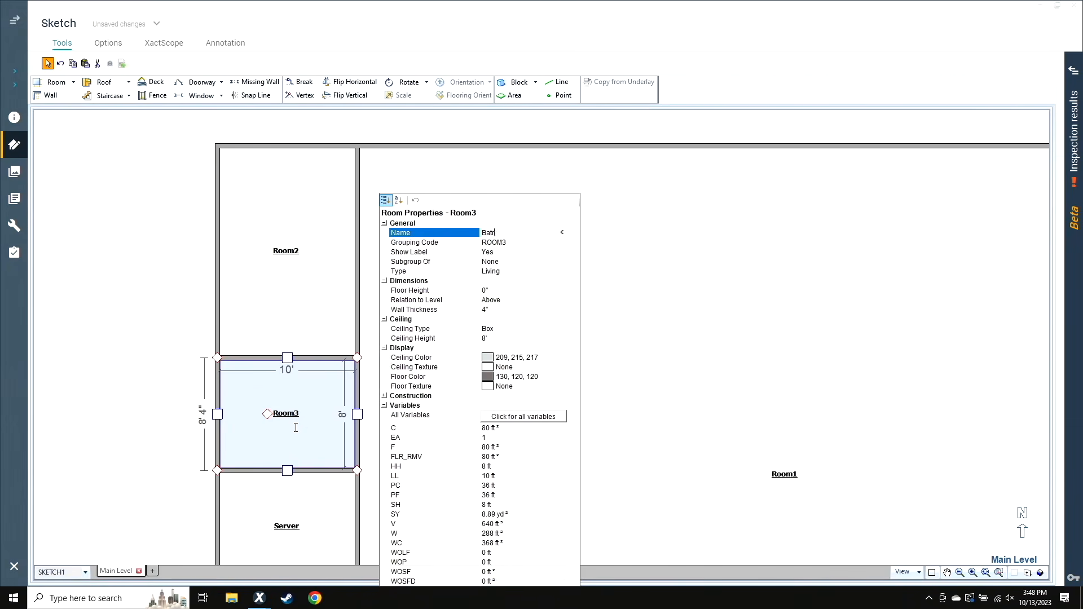
key("BackSpace")
type("hroom 2")
key("Return")
left_click(224, 345)
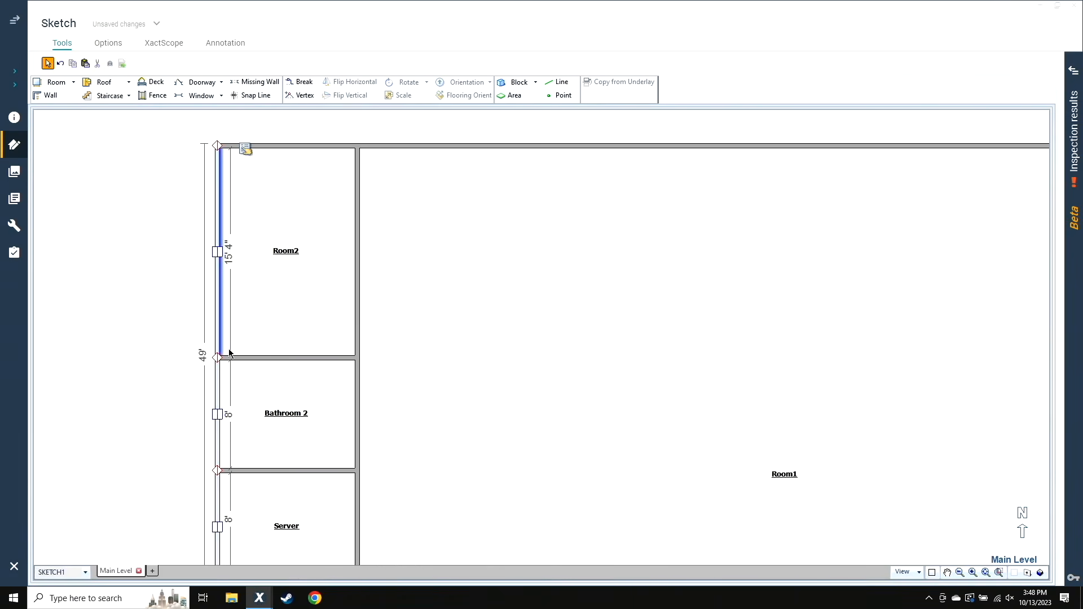
Split a room with an inside length of 8' off Room2 directly north of Bathroom 2
left_click(282, 357)
left_click_drag(287, 358, 288, 275)
left_click(342, 324)
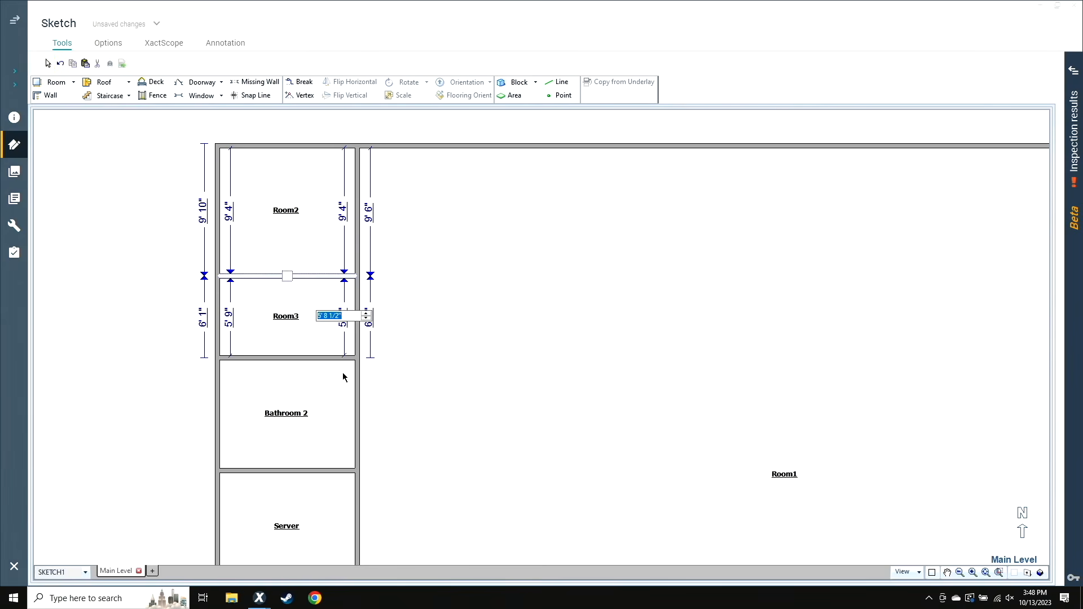
type("8")
left_click(334, 385)
Name the room north of Bathroom 2 Bathroom 1
double_click(283, 341)
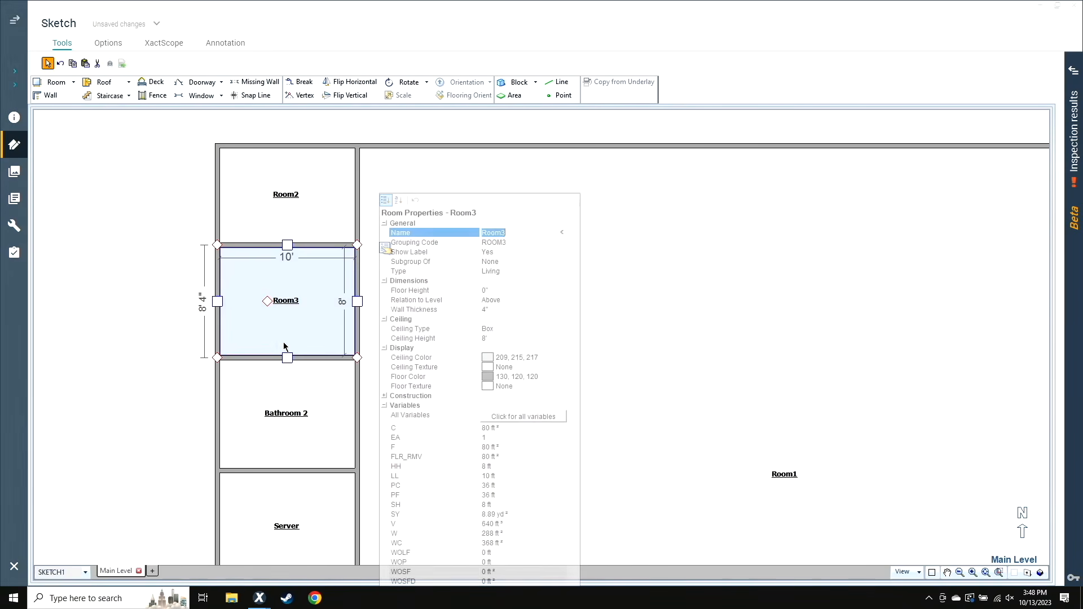
type("Bathroom 1")
key("Return")
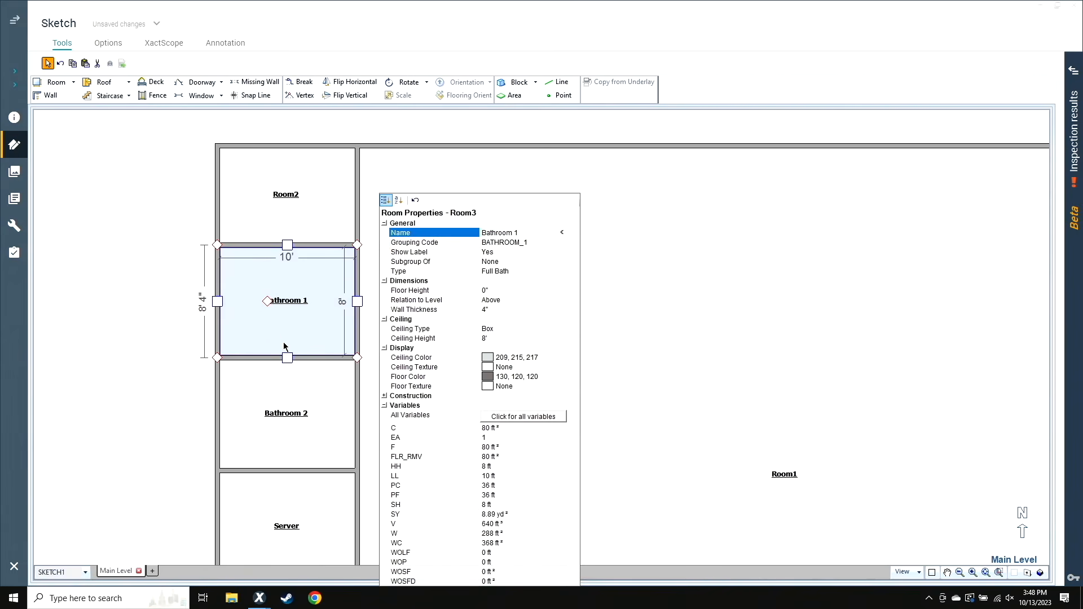
Name the remaining northwest corner room Electrical
left_click(257, 198)
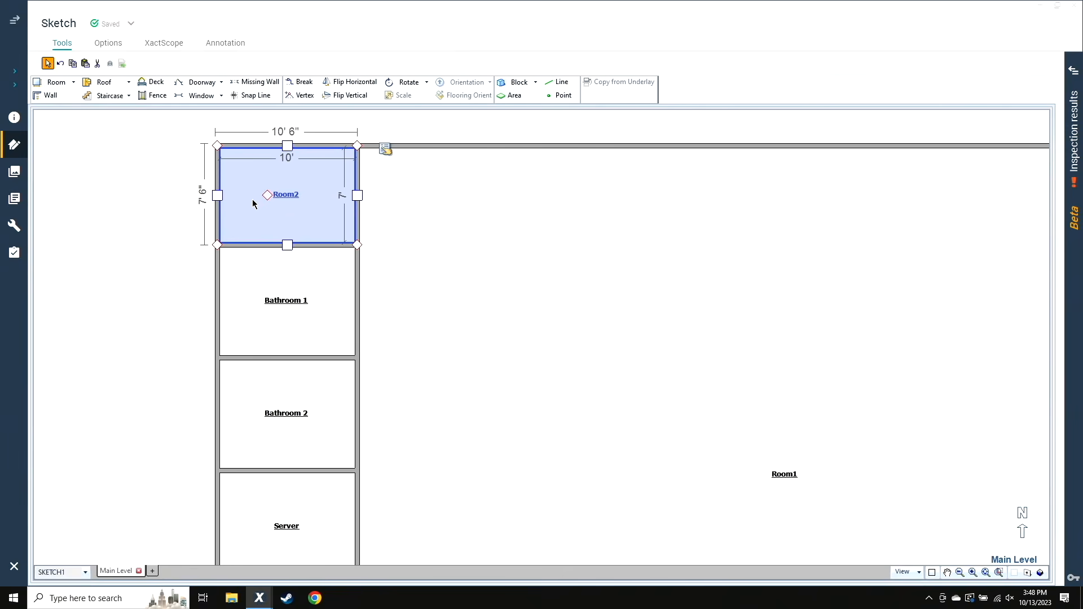
double_click(255, 207)
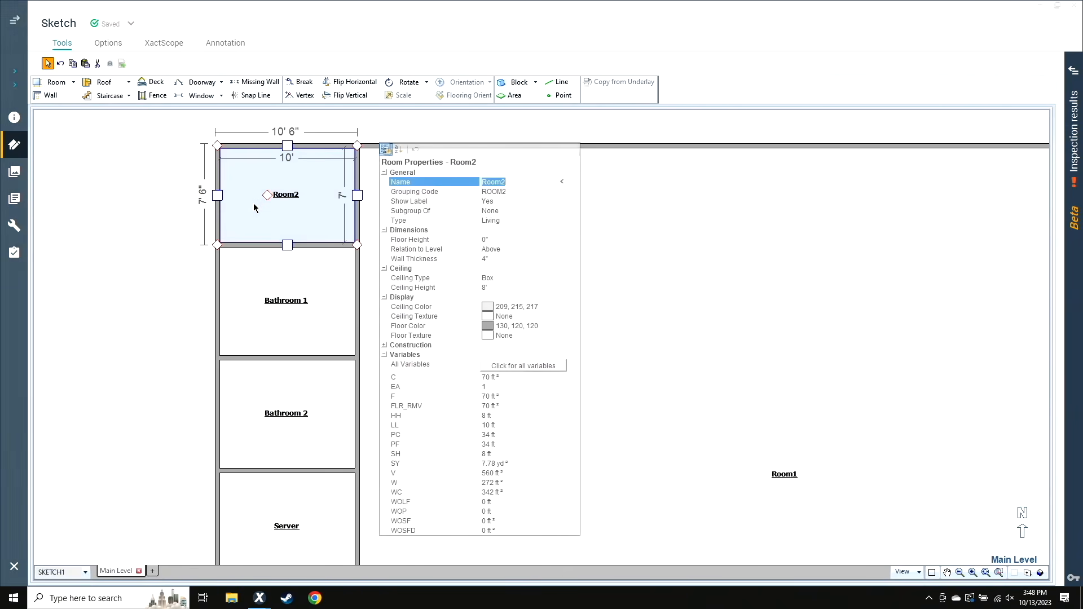
type("Electrical")
key("Return")
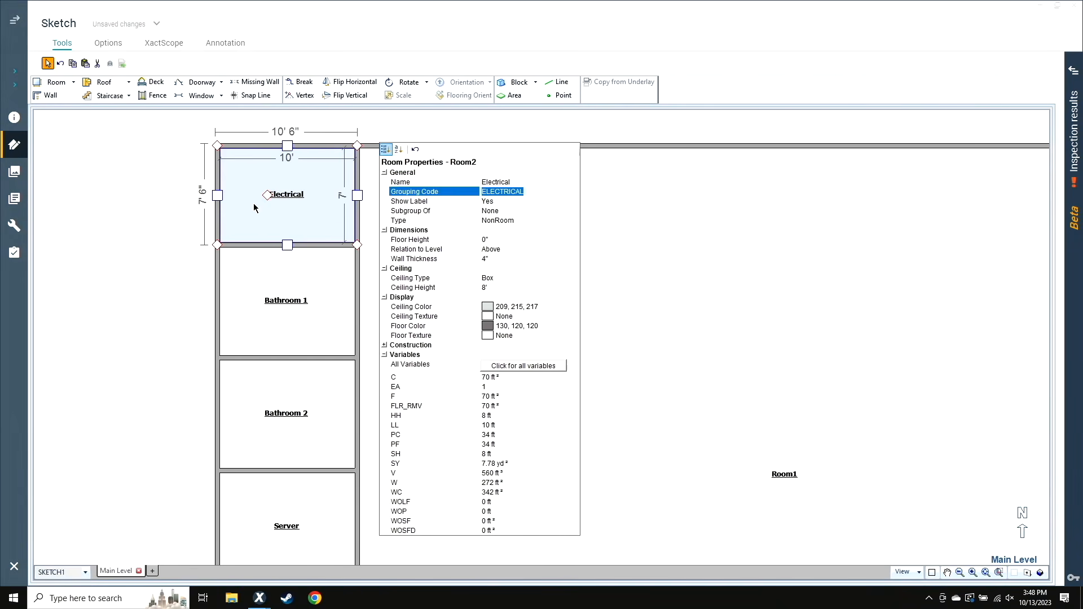
left_click(198, 314)
Split a room with an inside width of 2' 6" off Room1 directly east of Electrical
left_click(356, 190)
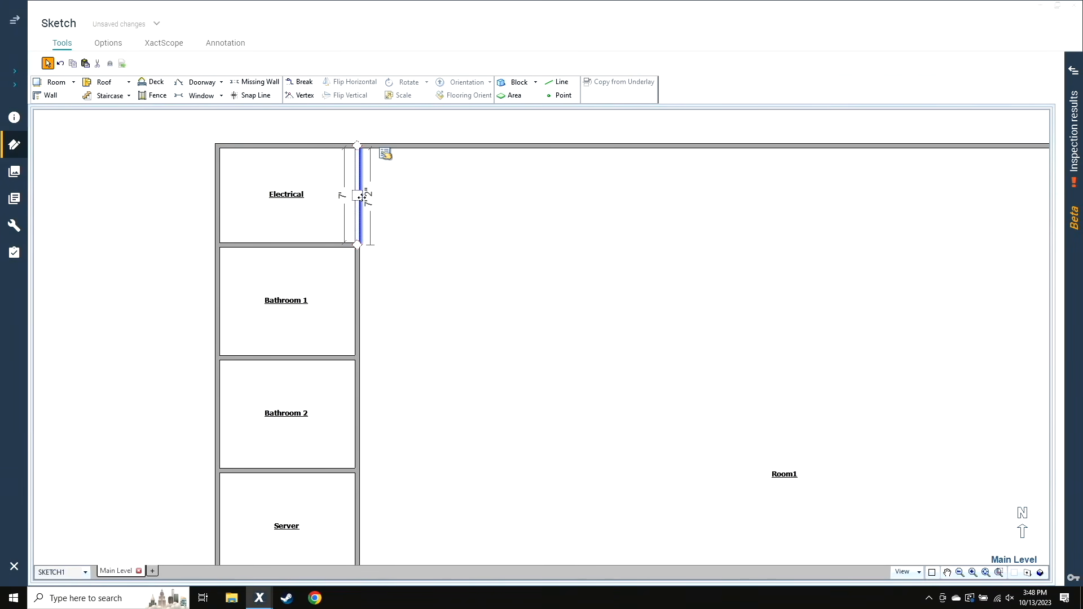
left_click_drag(361, 195, 394, 195)
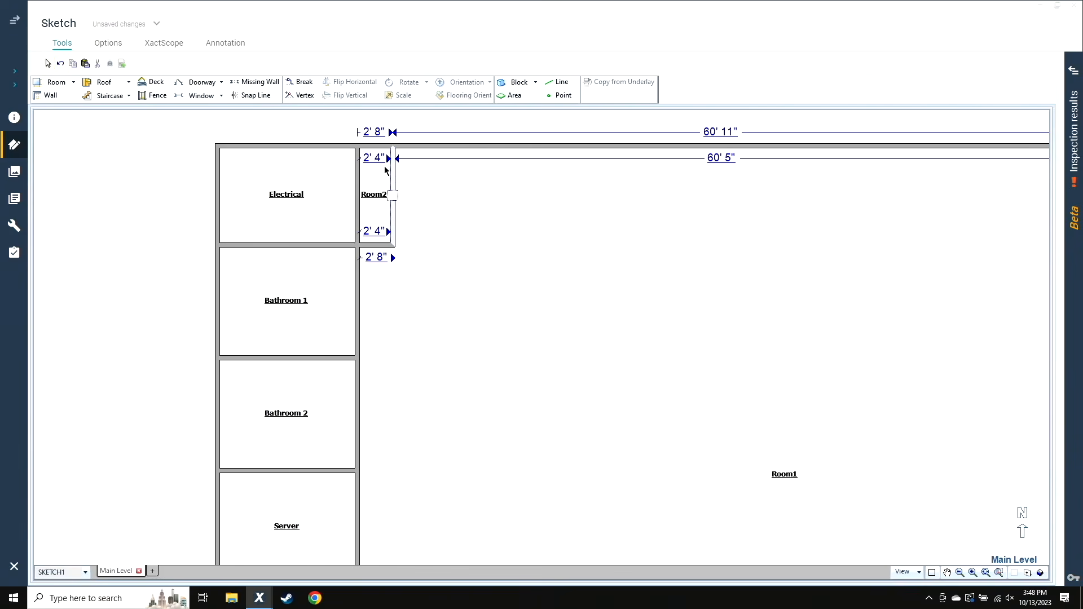
left_click(373, 160)
type("2,6")
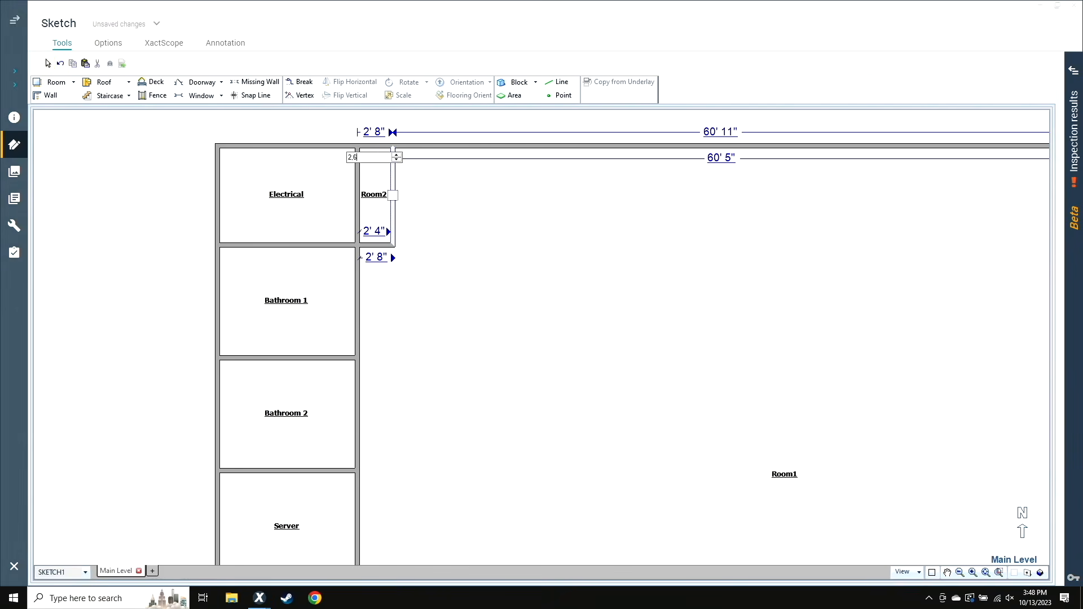
key("Return")
left_click(561, 259)
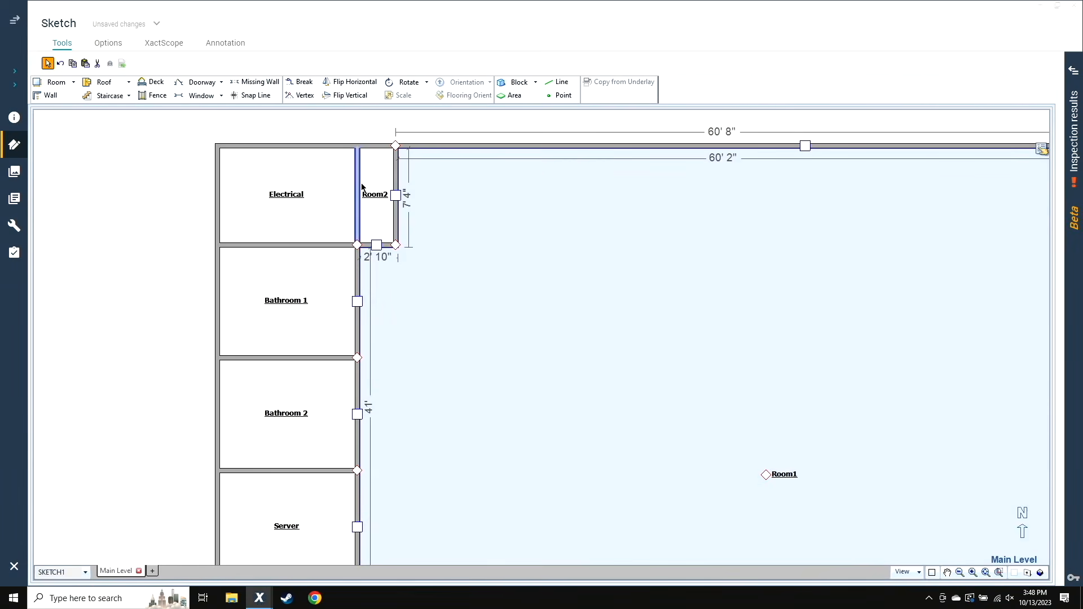
Name the narrow room east of Electrical Storage
left_click(375, 228)
type("Storage Area/Room")
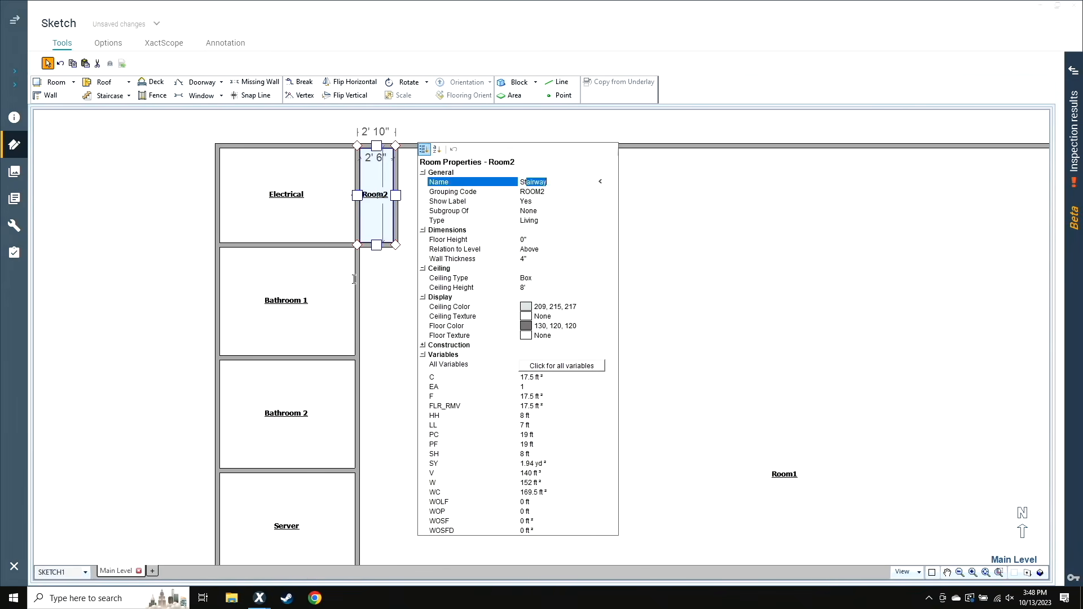
key("Return")
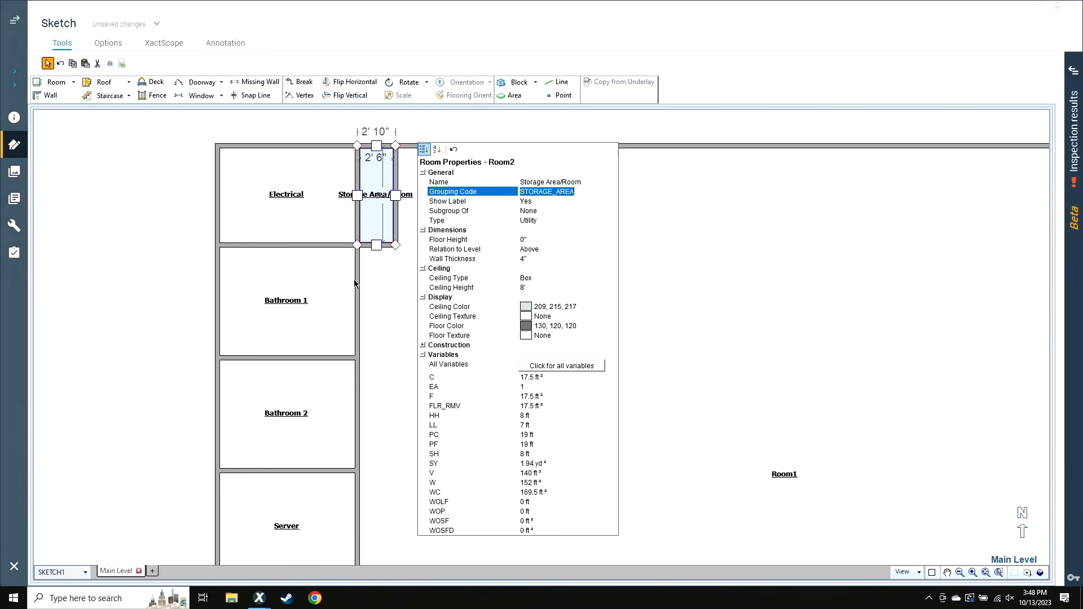
key("Up")
type("SDto")
key("BackSpace")
key("BackSpace")
key("BackSpace")
key("BackSpace")
key("BackSpace")
key("BackSpace")
type("torage")
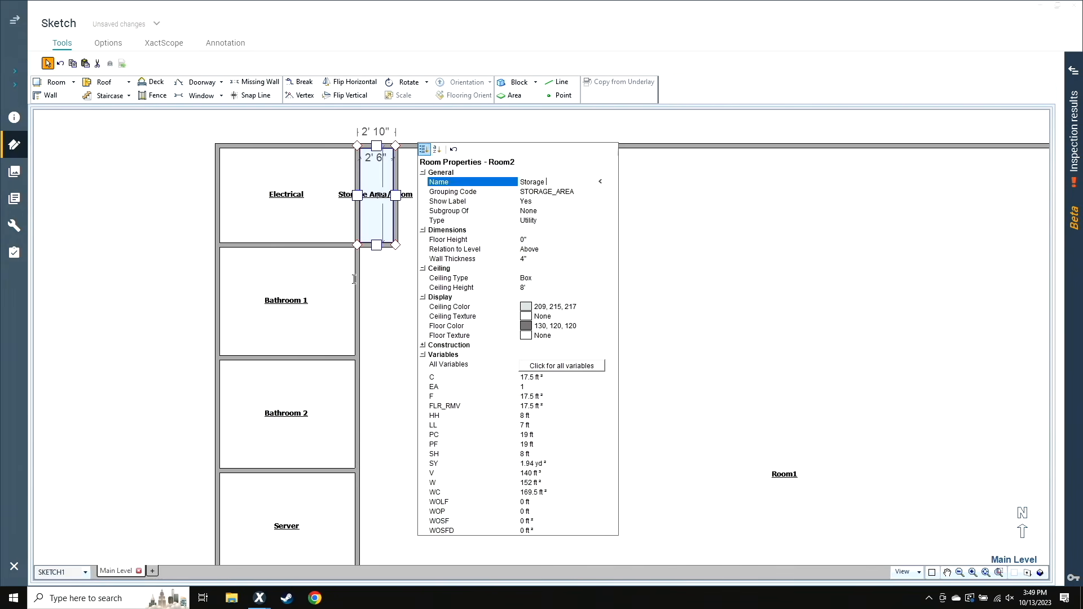
key("Return")
left_click(117, 338)
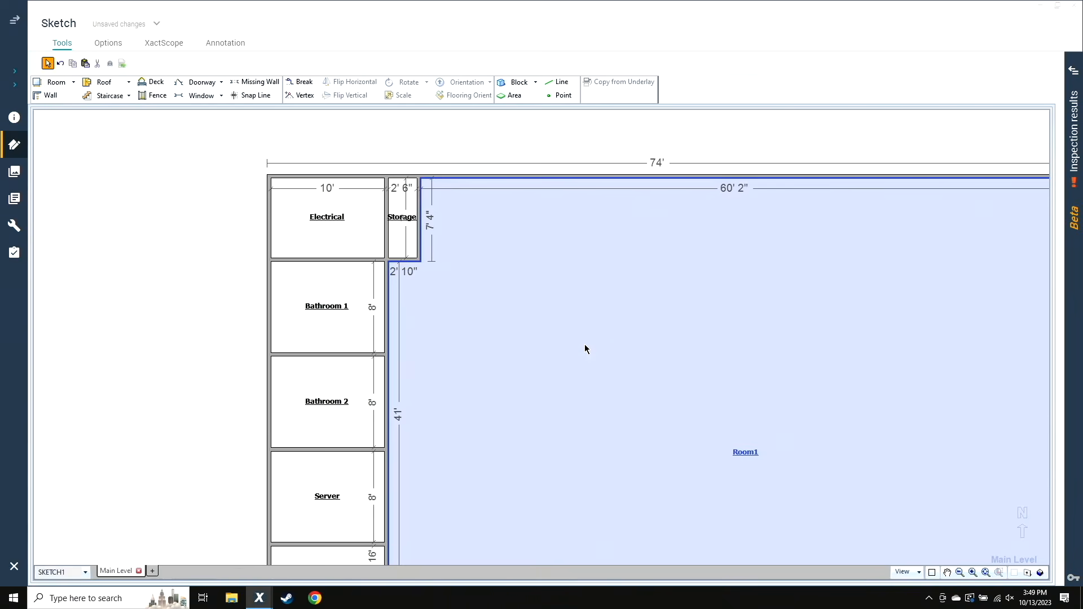
Break the east exterior wall about 19' from the northeast corner and pull its northern segment inward into a room with an inside width of 12'
scroll(585, 349, "down", 2)
left_click(960, 351)
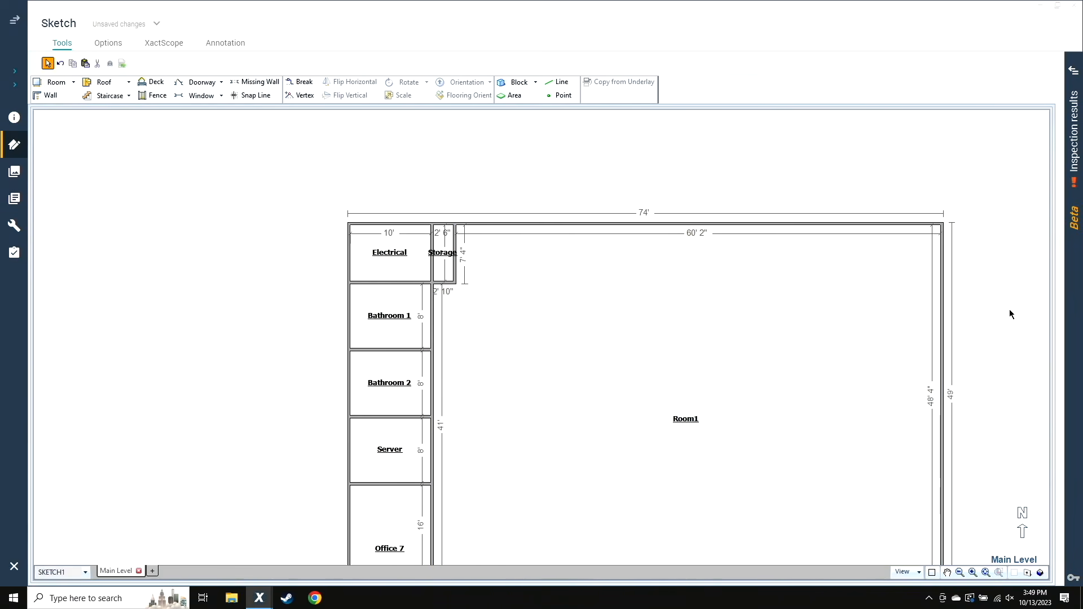
scroll(1013, 344, "up", 2)
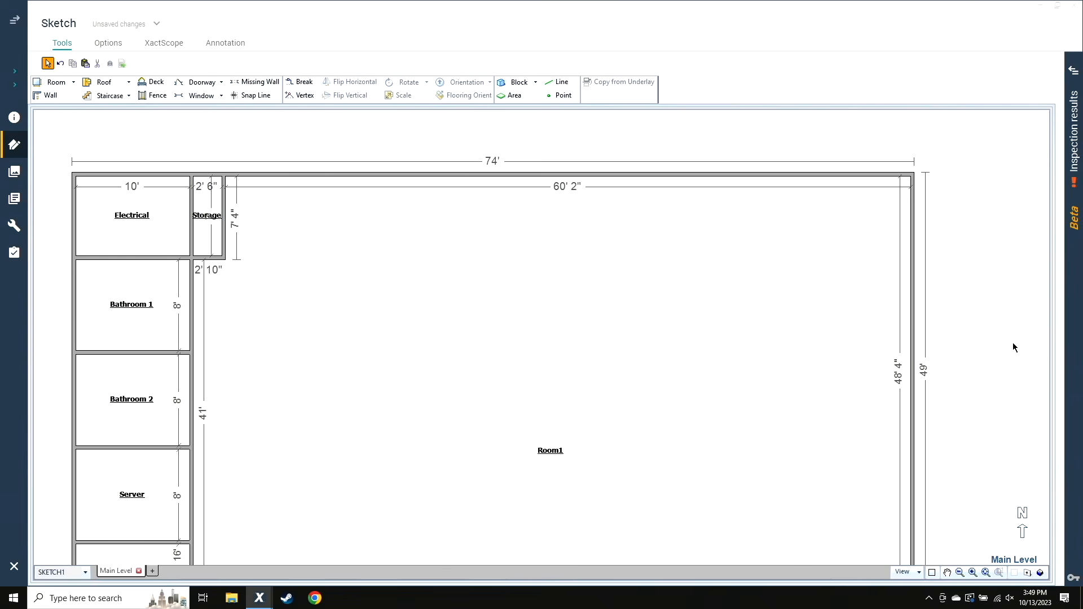
key("b")
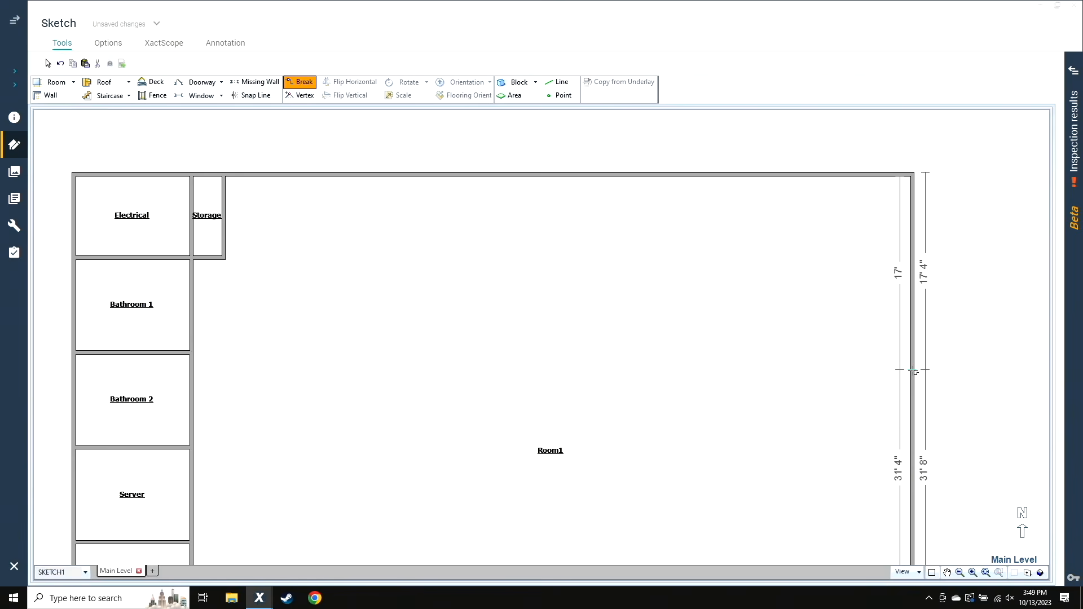
left_click(913, 388)
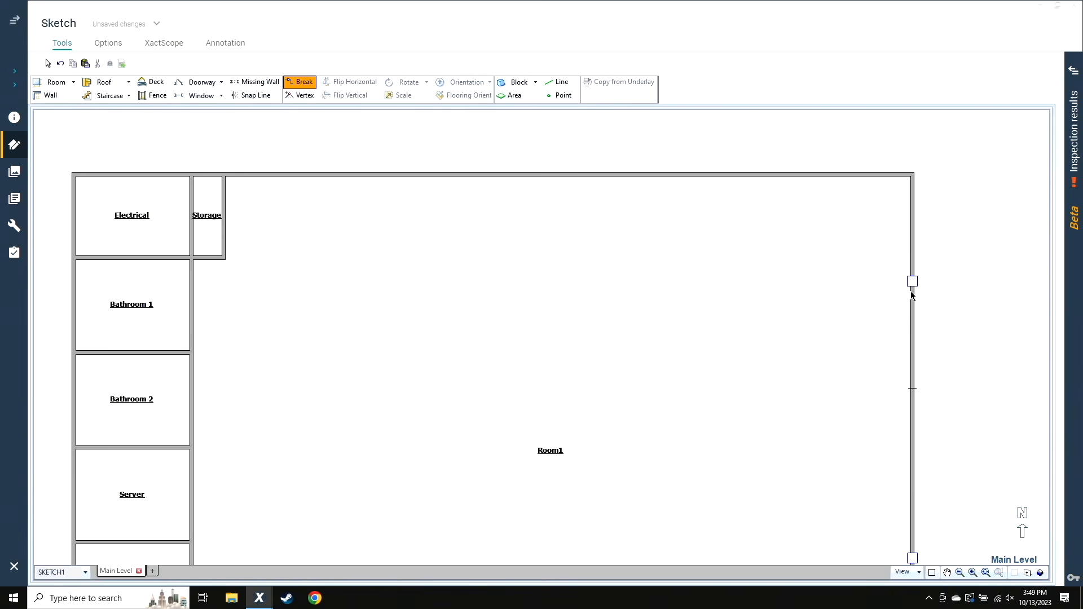
left_click_drag(910, 281, 810, 299)
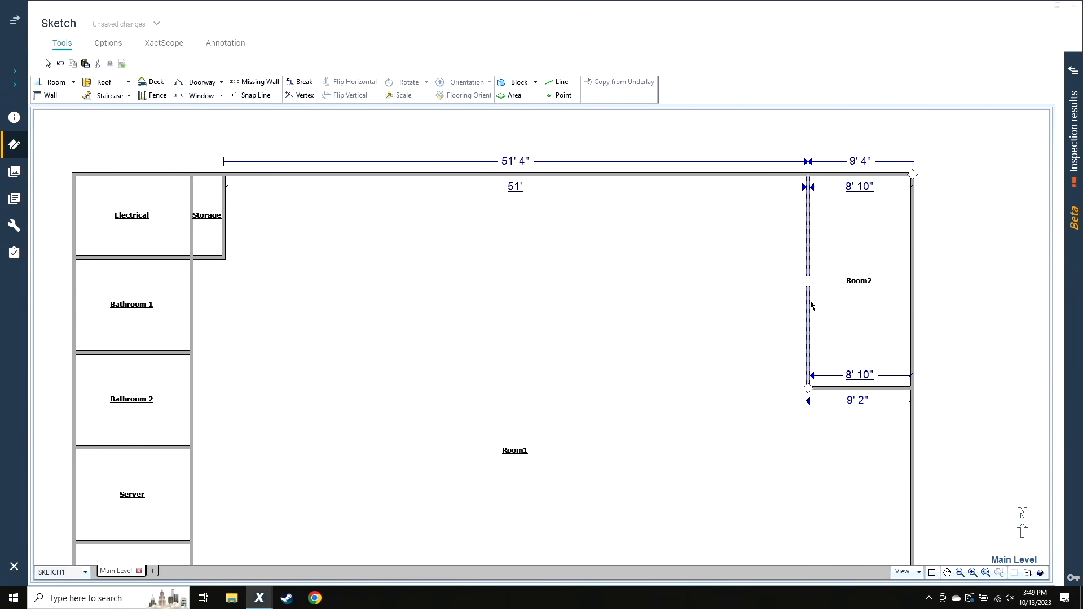
double_click(859, 186)
type("12")
key("Return")
left_click(854, 312)
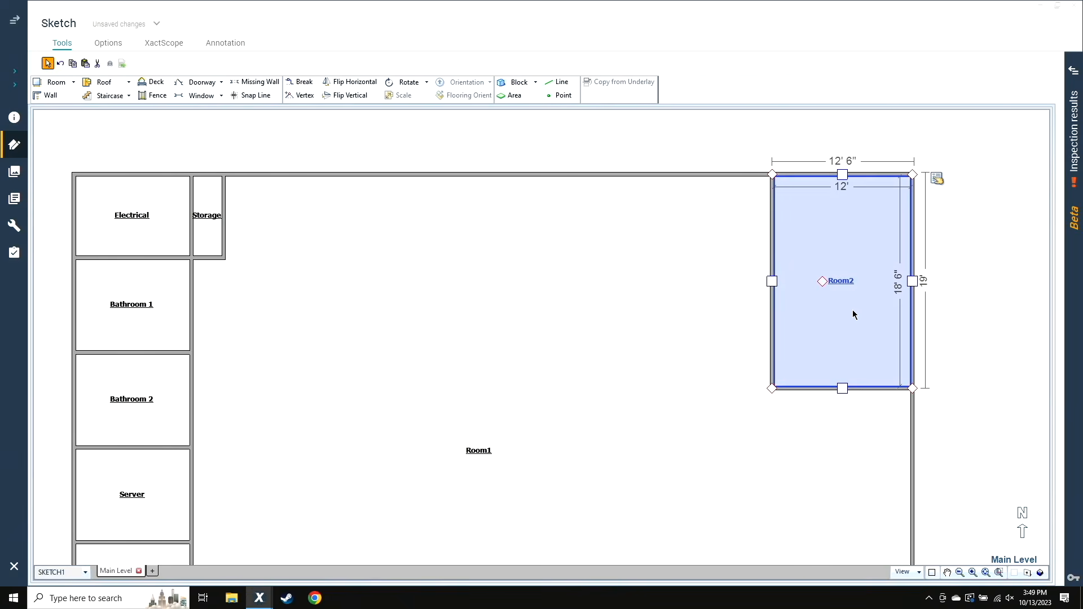
Set the inside length of the northeast corner room to 18' 6"
left_click(852, 387)
double_click(897, 280)
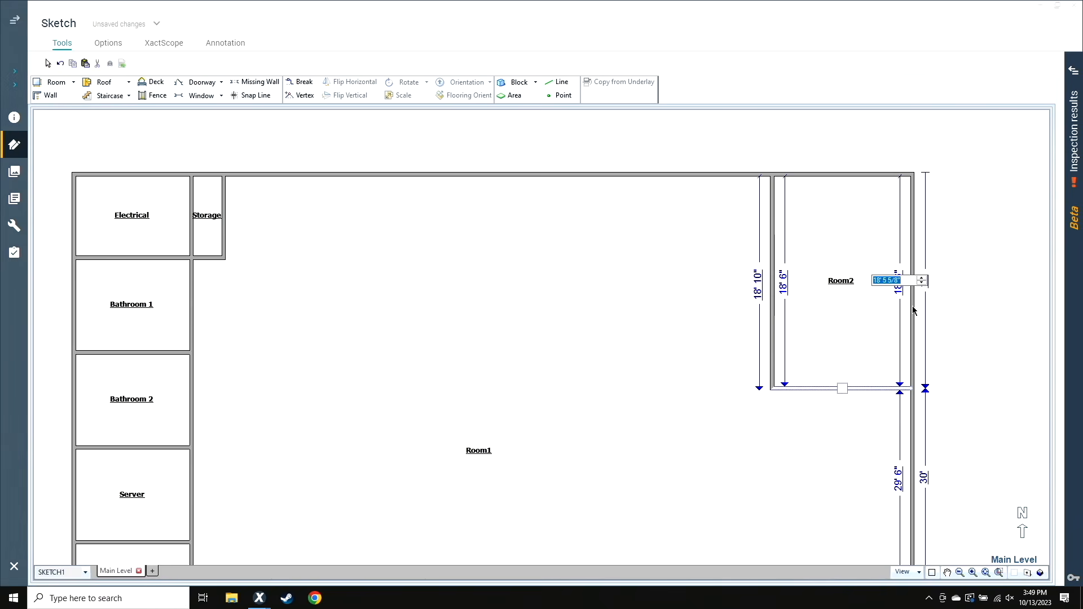
type("18,6")
key("Return")
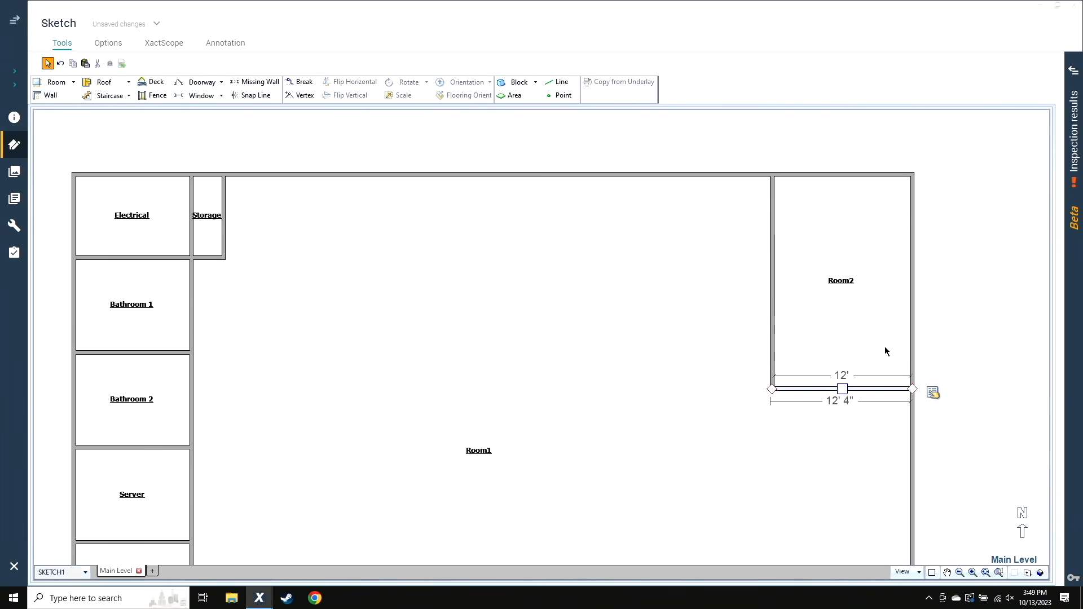
Name the northeast corner room Office 5
left_click(817, 328)
double_click(817, 328)
type("Office")
key("Return")
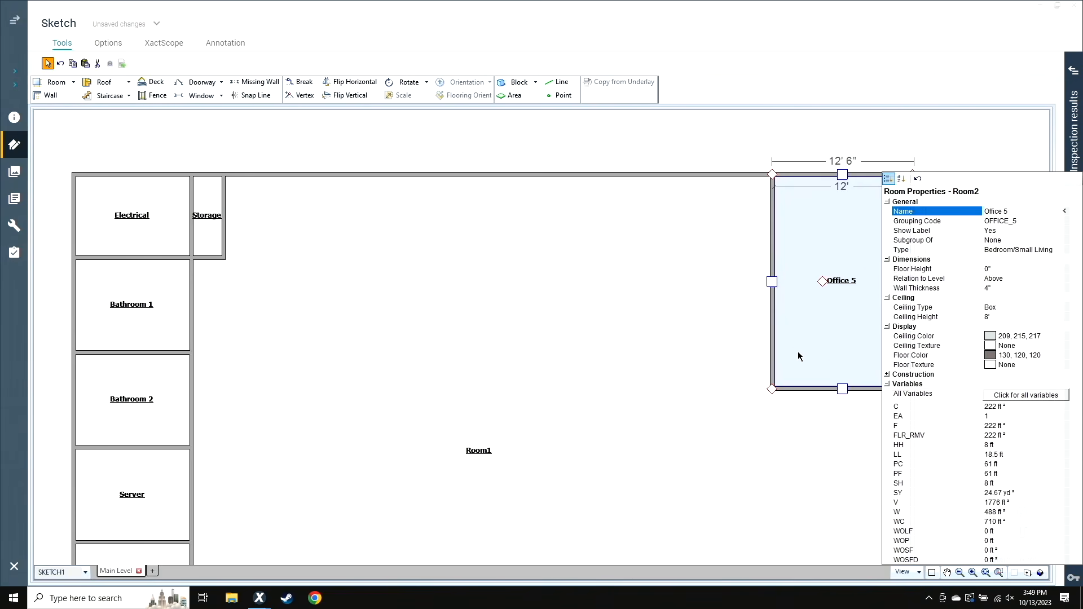
left_click(807, 133)
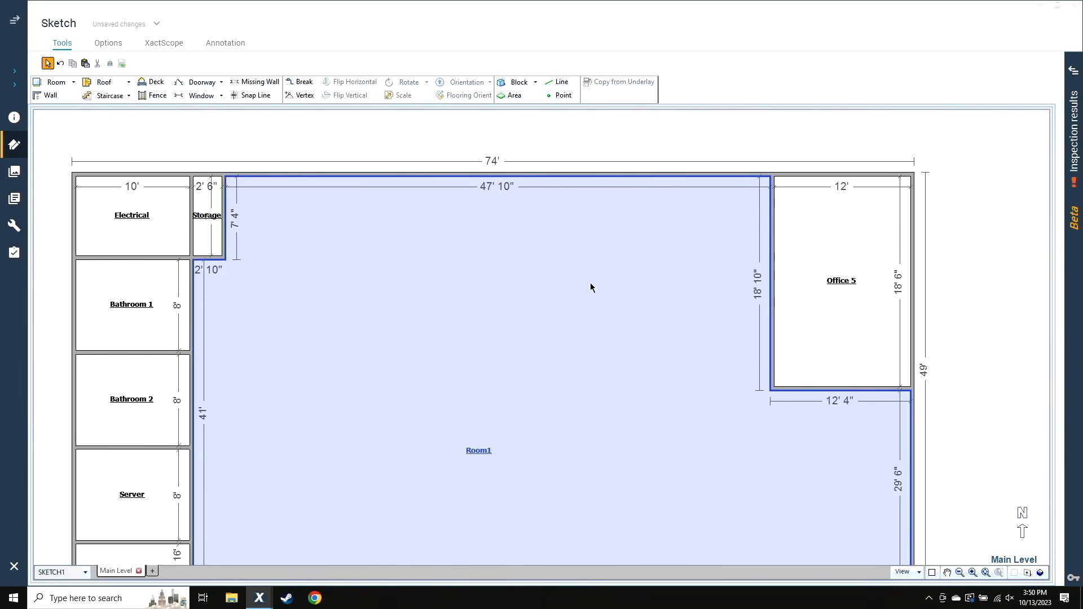
Break Office 5's west wall about 12' from the north wall and pull a room westward, leaving 6' 6" inside clearance from Storage
key("b")
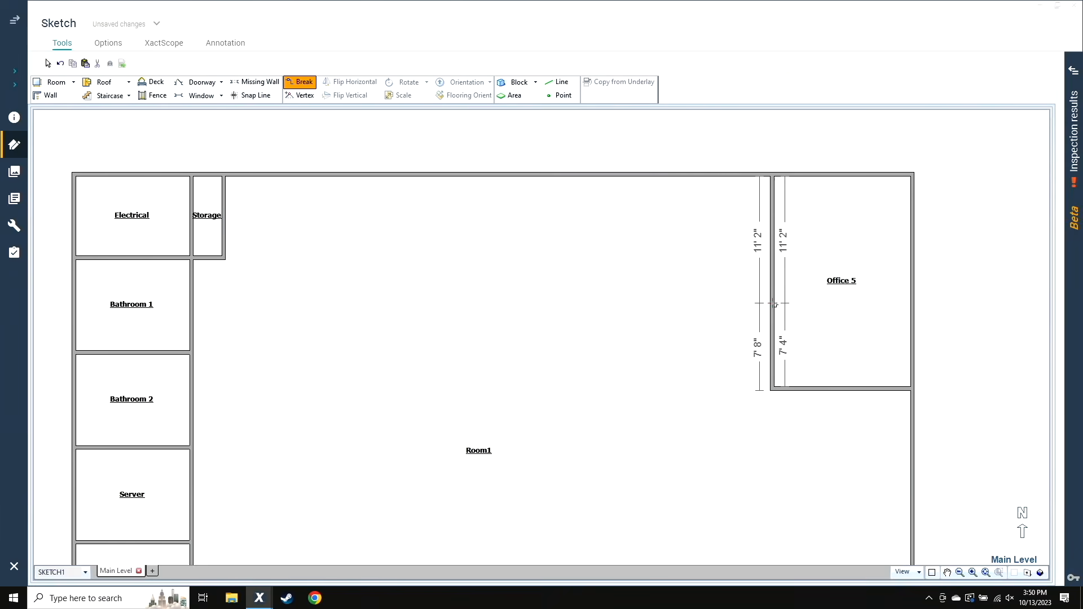
left_click(772, 315)
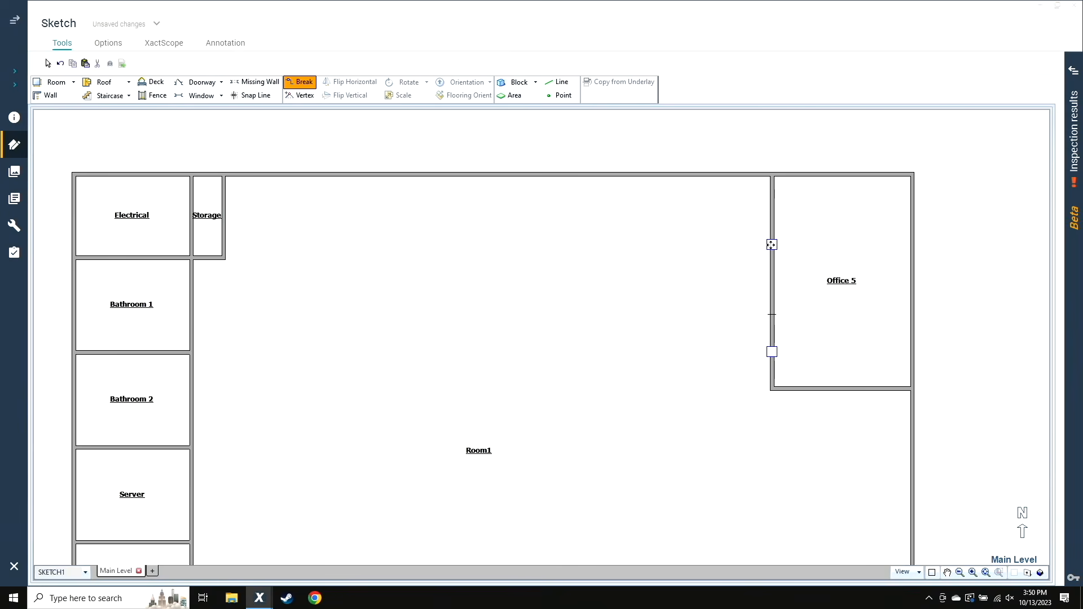
left_click_drag(771, 244, 298, 256)
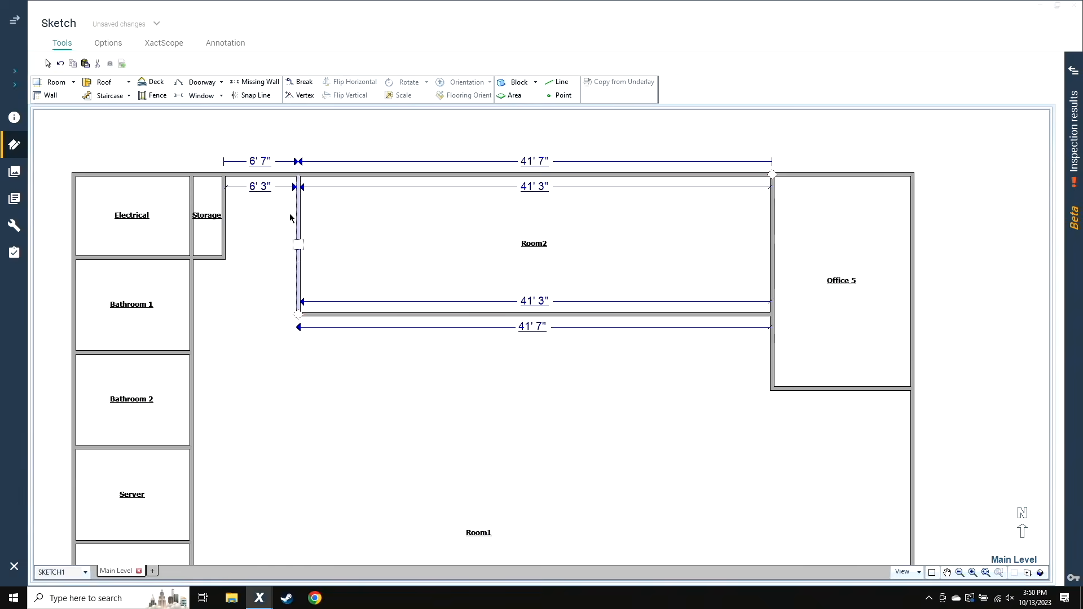
left_click(256, 188)
type("6")
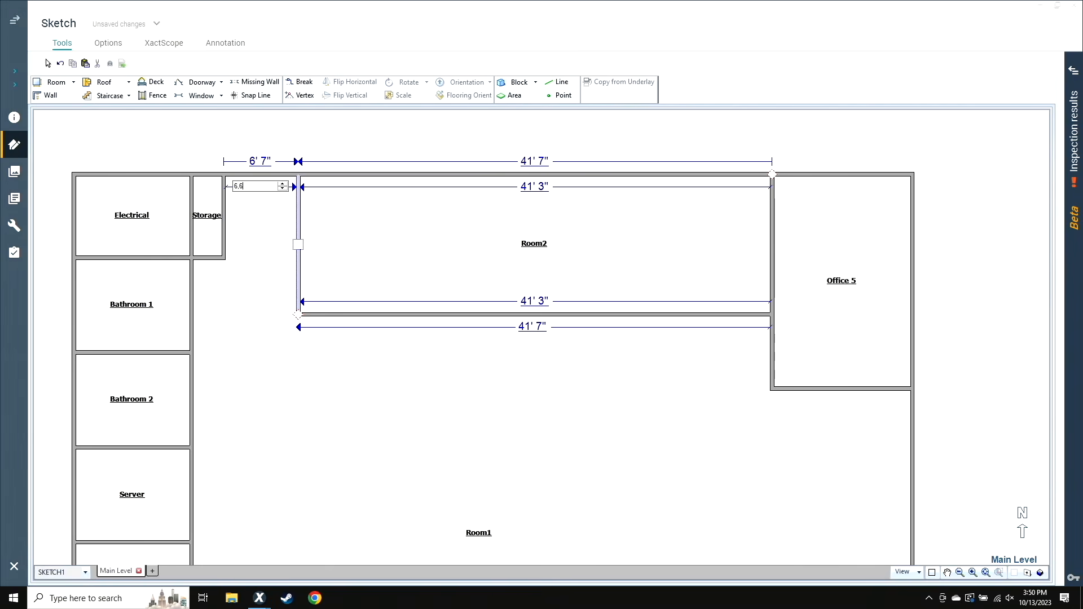
type(".6")
key("Return")
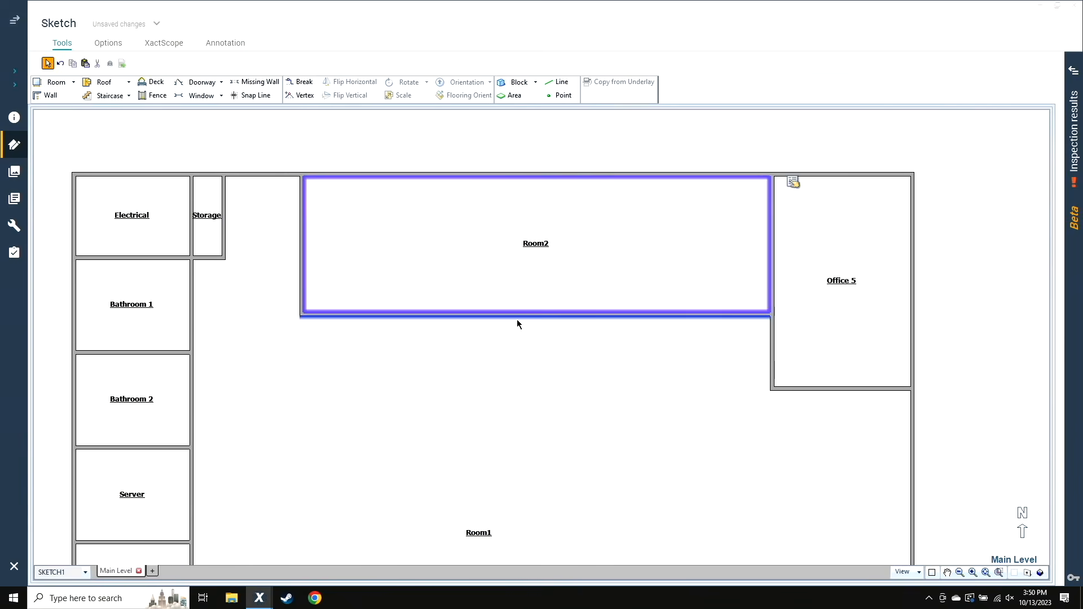
left_click(537, 314)
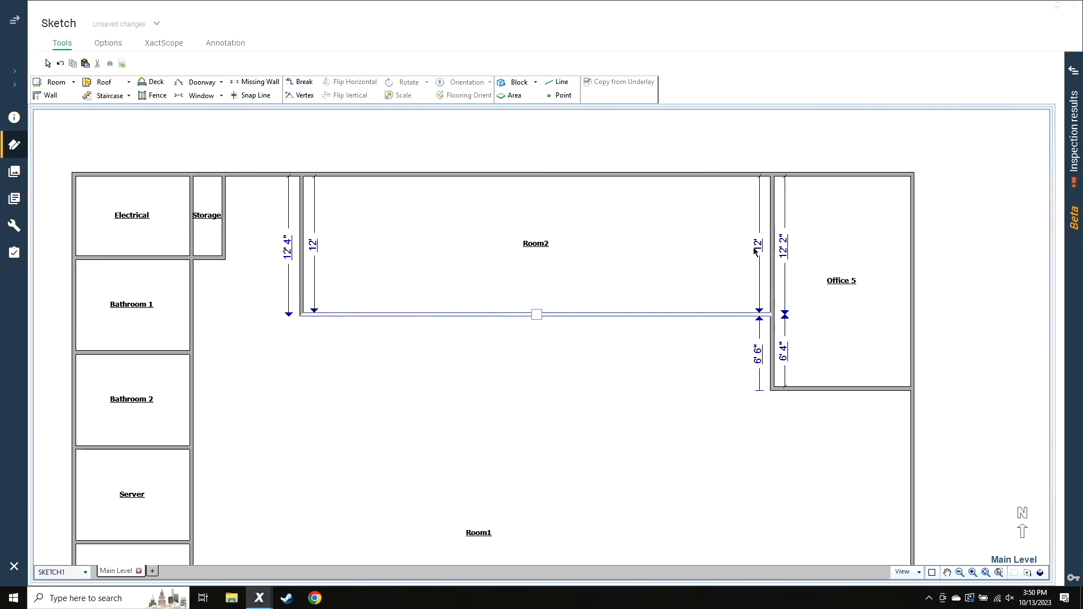
left_click(735, 290)
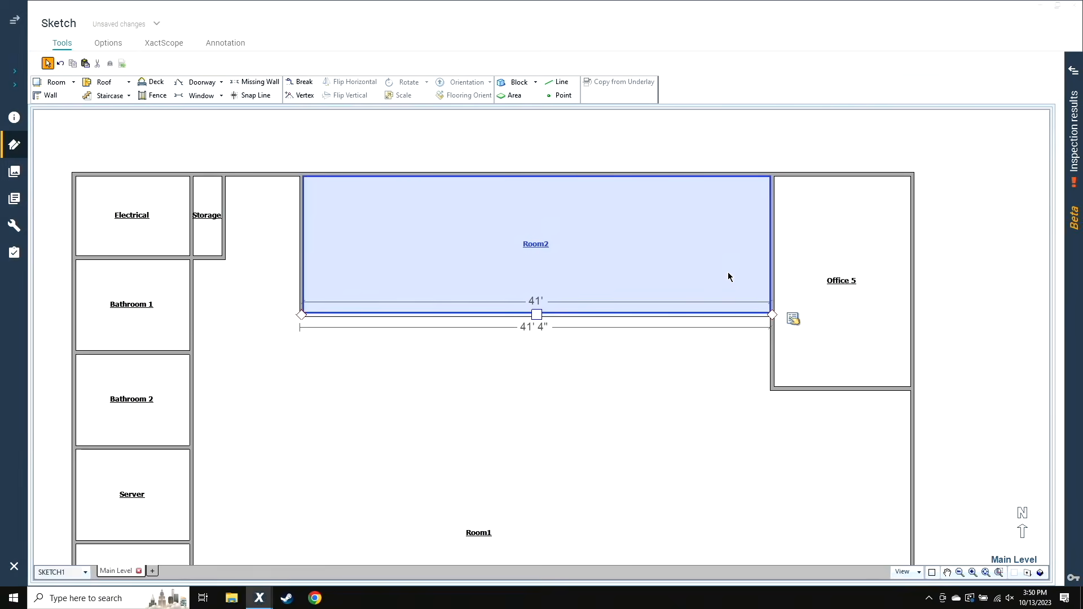
left_click(608, 279)
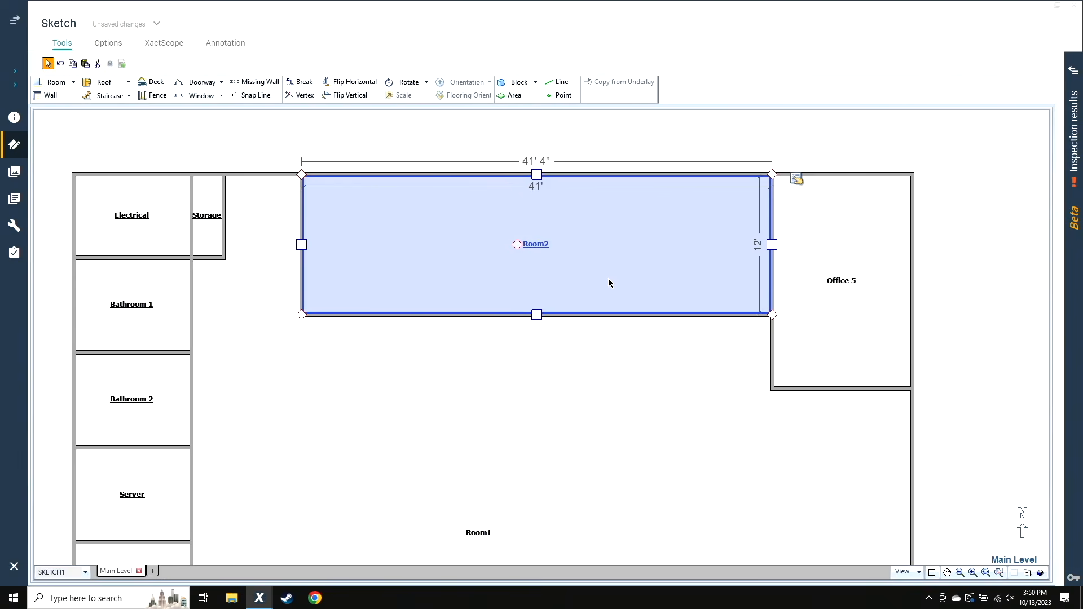
Split a room with an inside width of 10' off the west end of Room2
left_click(302, 245)
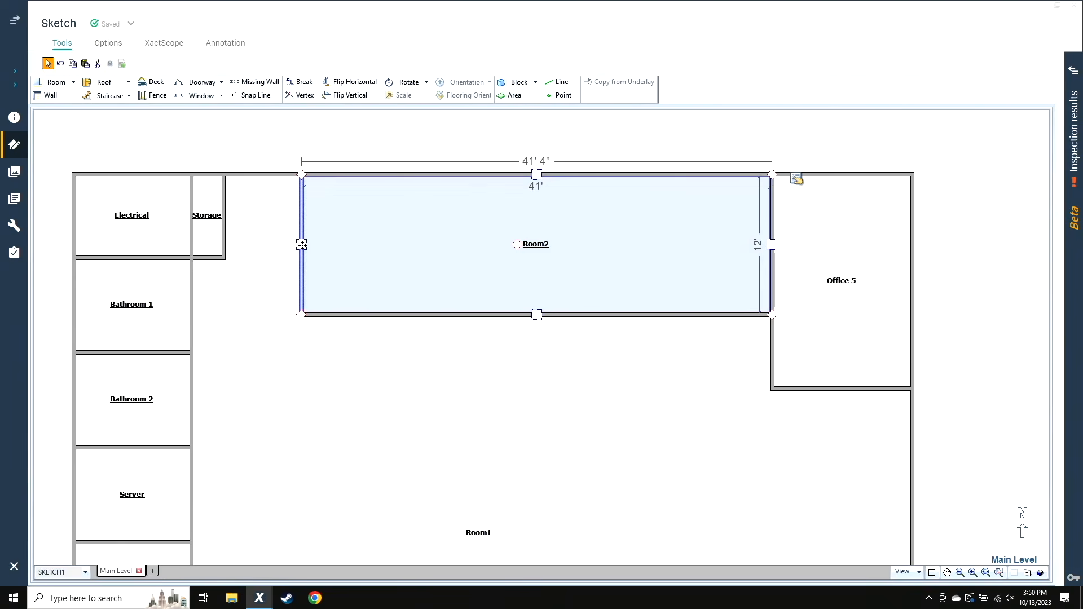
left_click_drag(304, 245, 400, 245)
type("1")
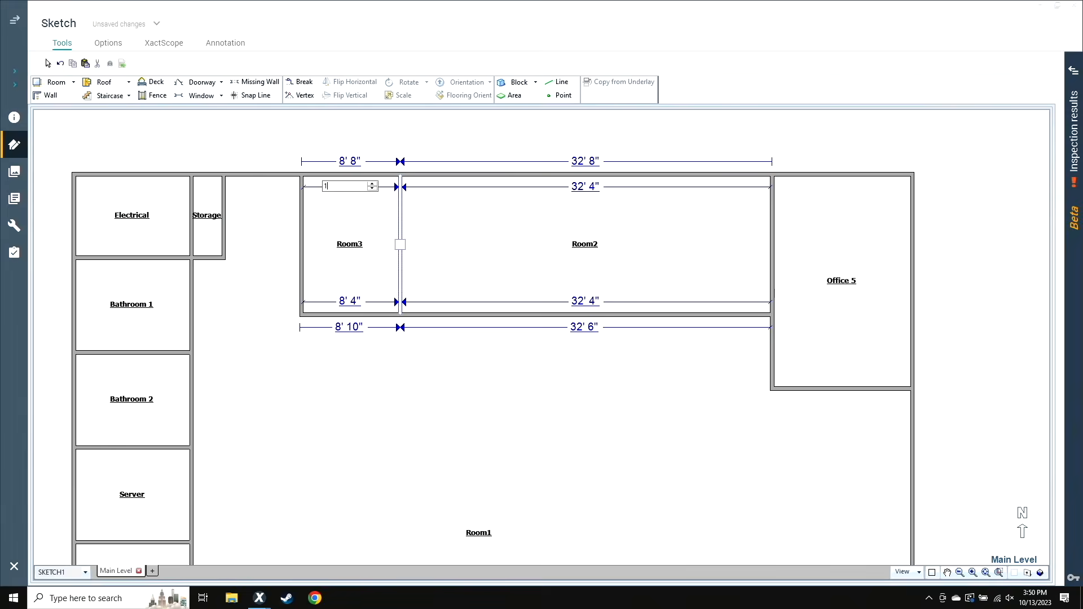
type("0")
key("Return")
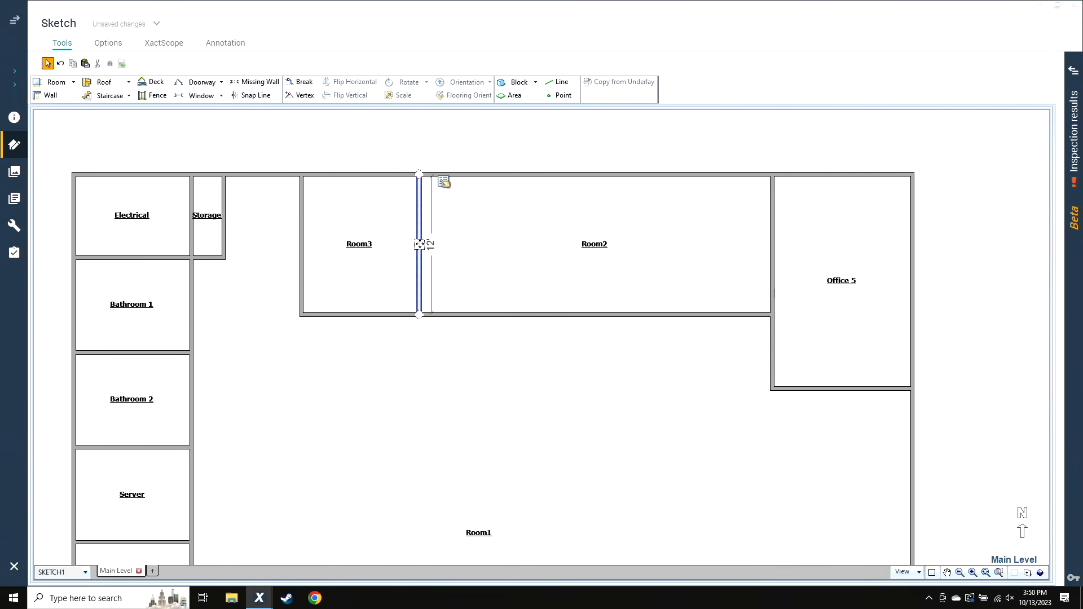
Split a second room with an inside width of 10' off Room2 directly east of Room3
left_click_drag(423, 244, 503, 245)
left_click(460, 188)
type("10")
key("Return")
Split a third room with an inside width of 10' off Room2 directly east of Room4
left_click(537, 245)
left_click_drag(539, 245, 645, 245)
left_click(590, 186)
type("10")
key("Return")
left_click(611, 248)
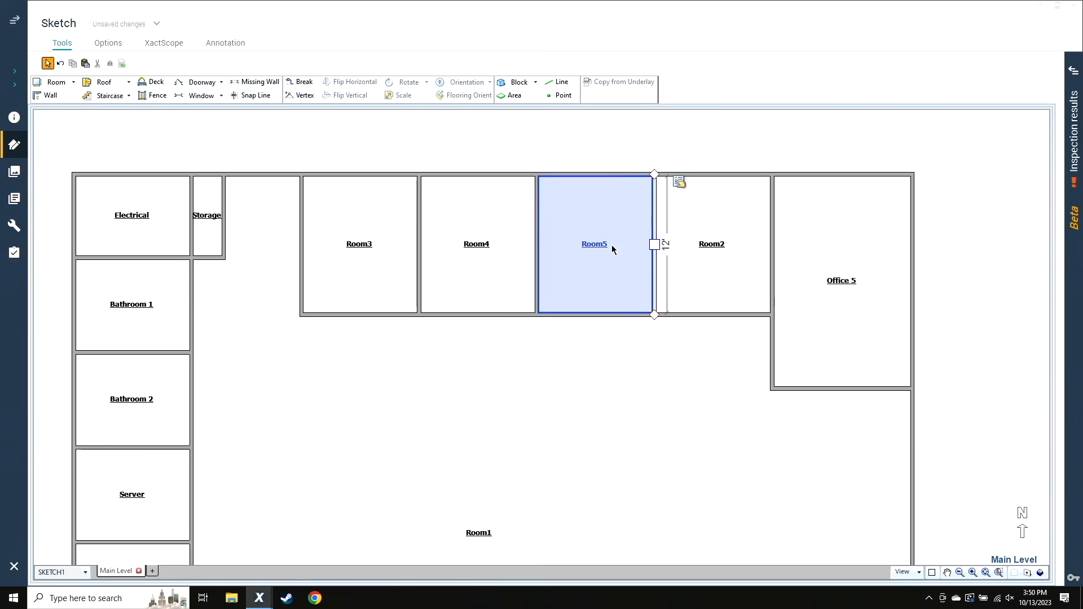
left_click(715, 266)
left_click(635, 248)
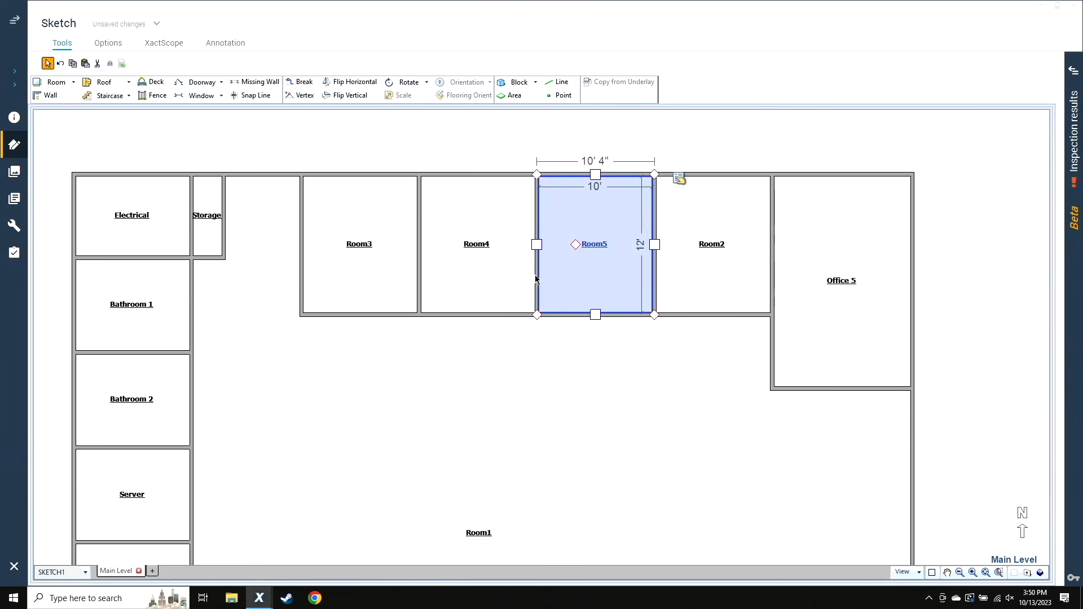
Name the westernmost of the four 10' rooms, Room3, Office
left_click(363, 279)
double_click(356, 306)
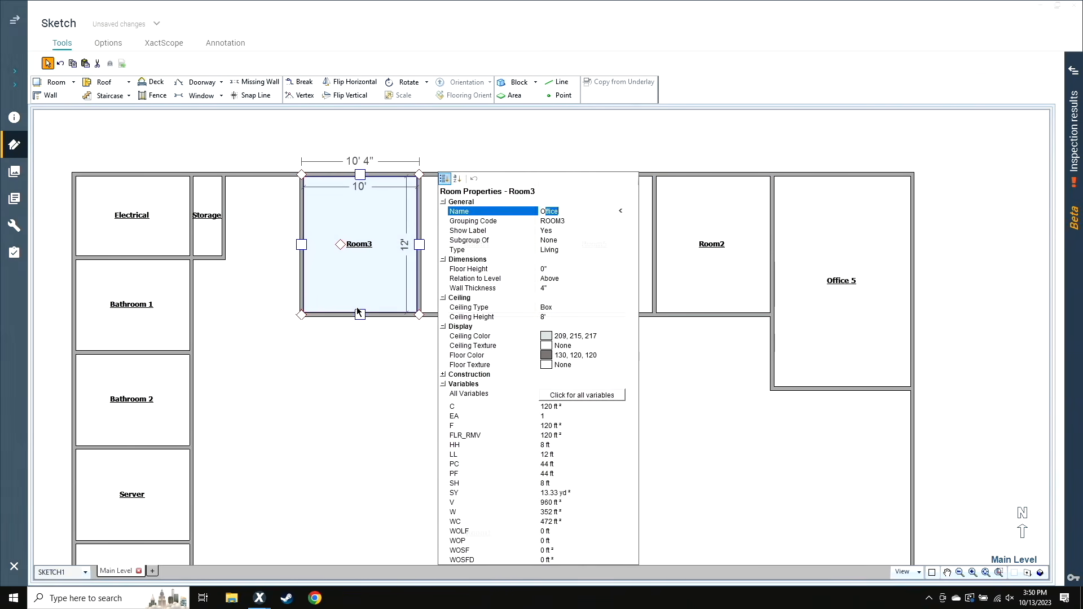
left_click(340, 398)
Name Room4, directly east of Office, Office 2
left_click(450, 269)
double_click(448, 266)
type("Office 2")
key("Return")
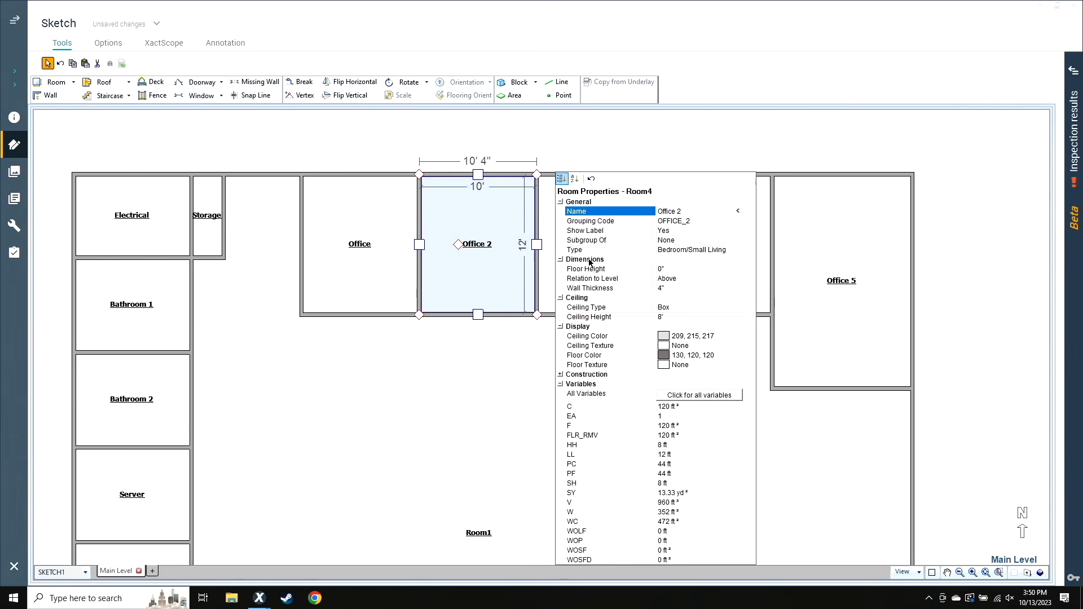
left_click(611, 165)
Name Room5, directly east of Office 2, Office 3
left_click(559, 256)
double_click(560, 259)
type("Office 3")
key("Return")
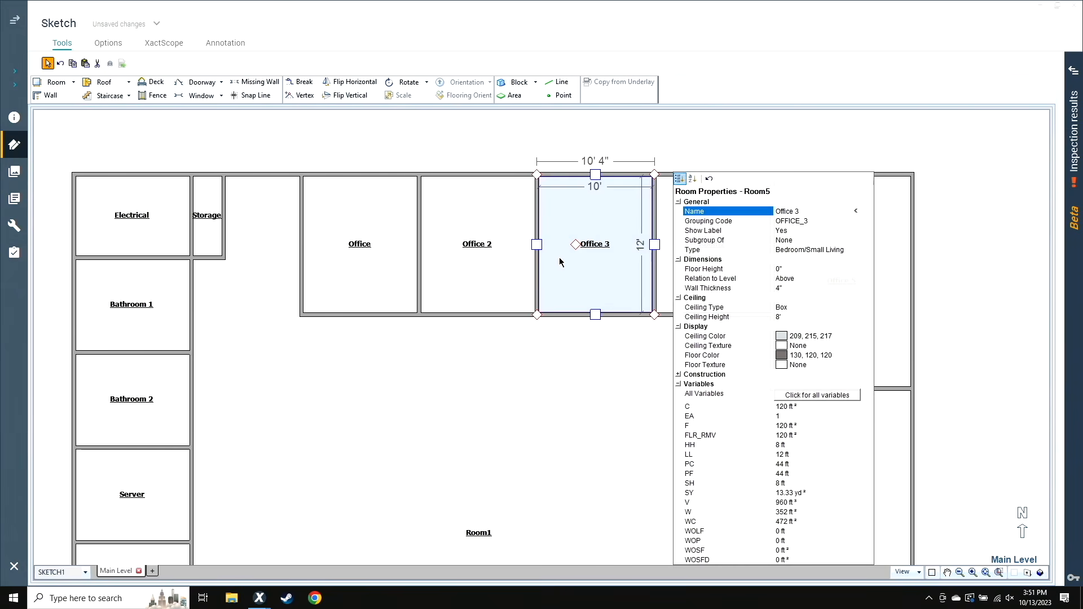
left_click(691, 268)
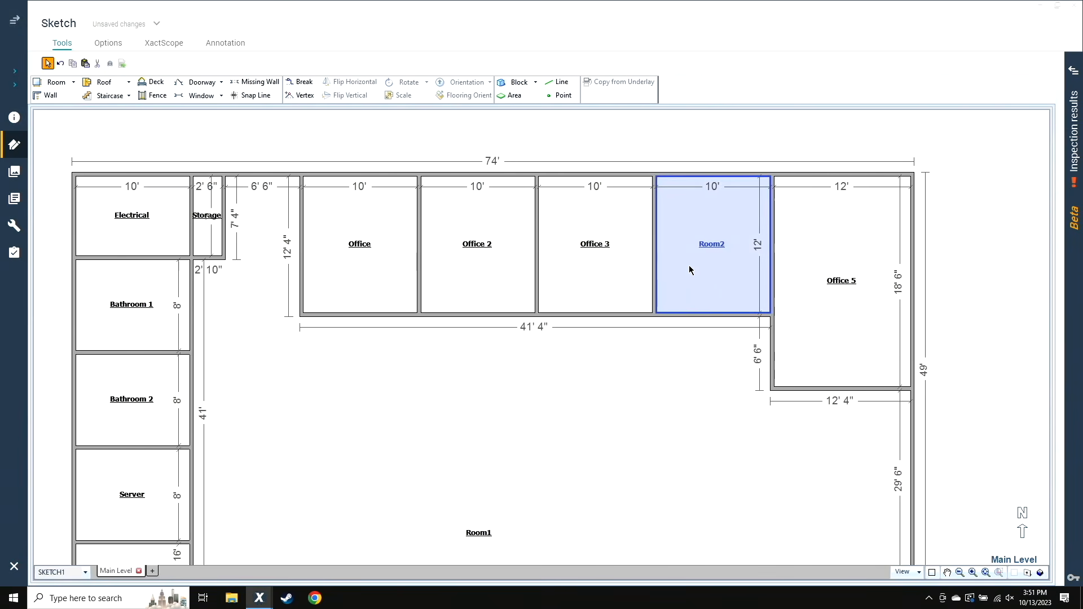
Name Room2, directly east of Office 3, Office 4
double_click(700, 297)
type("Office ")
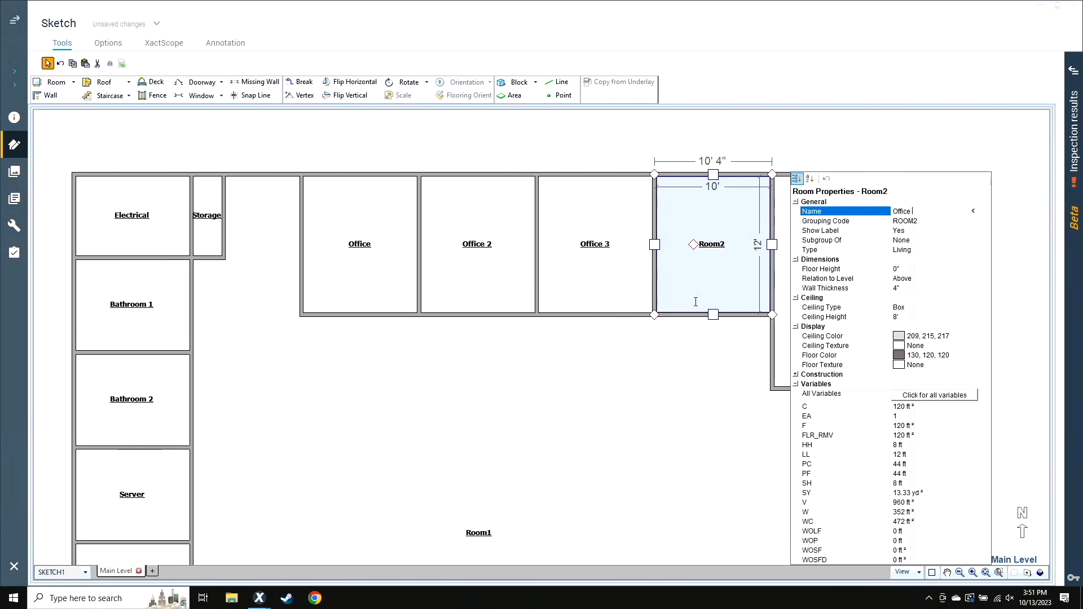
type("4")
key("Return")
left_click(1044, 369)
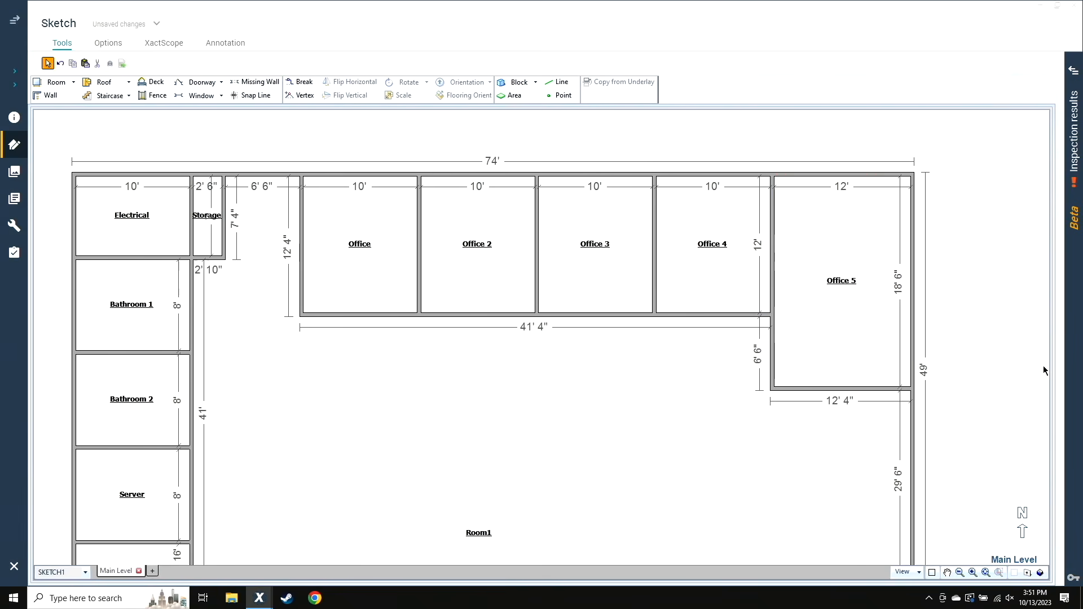
Split a room with an inside depth of 10' off Room1 directly south of Office 5
scroll(965, 408, "down", 5)
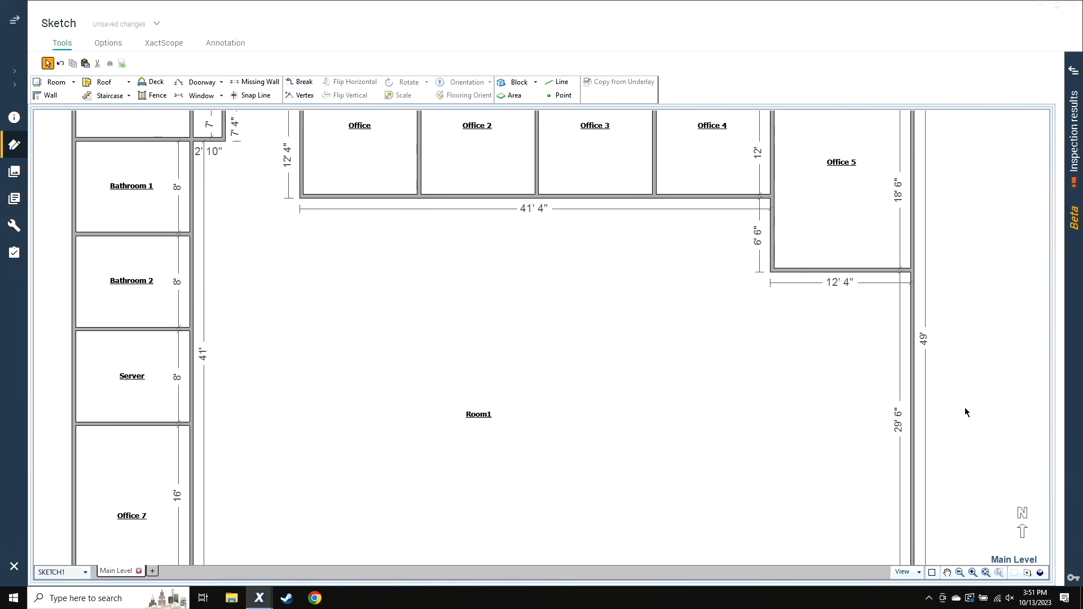
left_click(842, 270)
left_click_drag(841, 273, 862, 378)
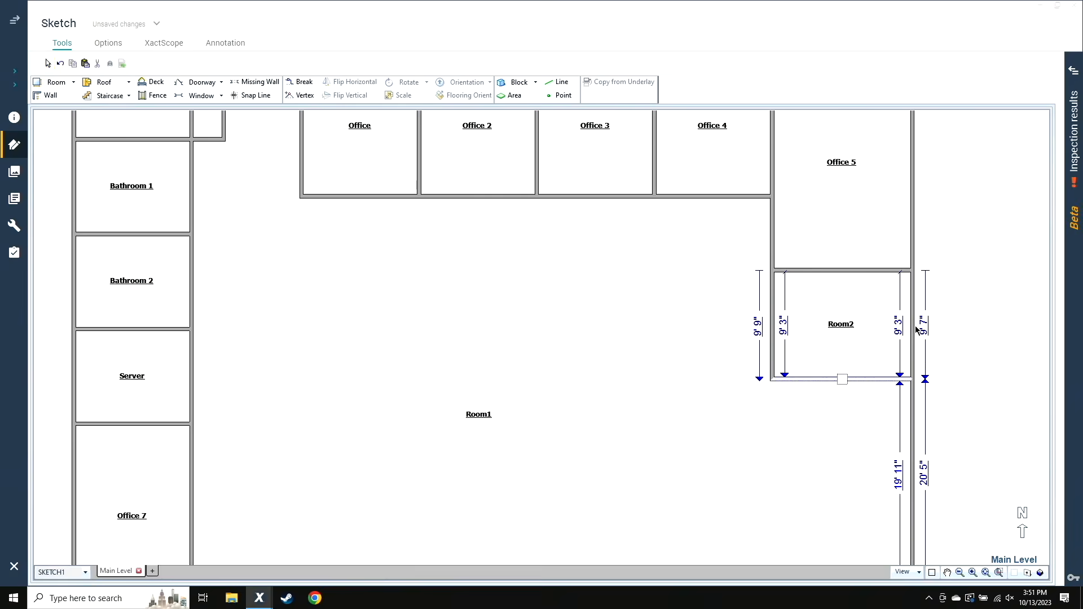
left_click(898, 332)
type("10")
key("Return")
Name the 12' by 10' room south of Office 5 Office 6
left_click(885, 353)
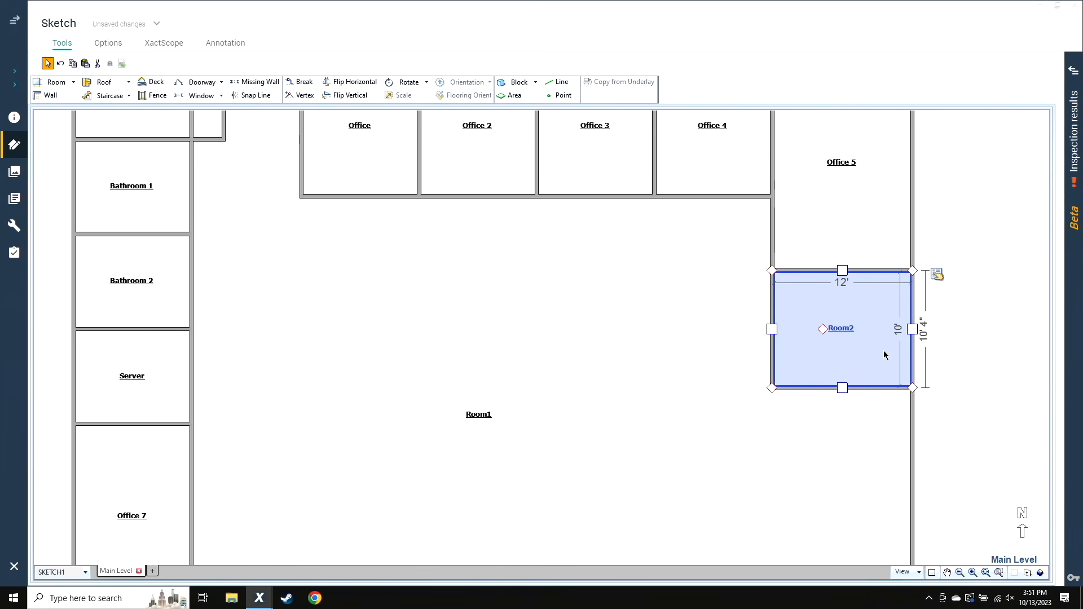
double_click(883, 354)
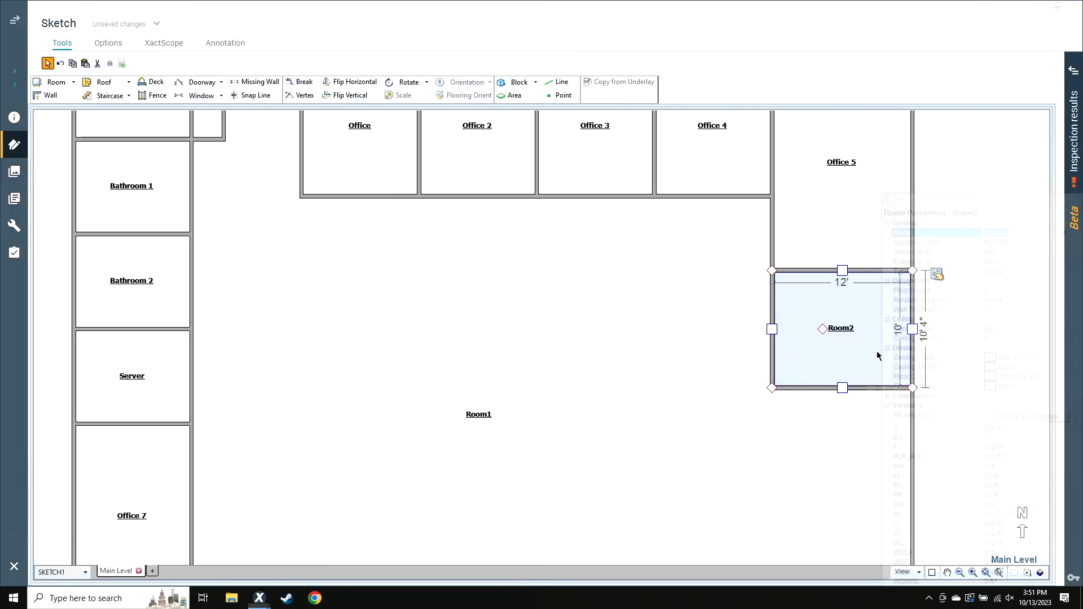
type("Office 6")
key("Return")
left_click(821, 452)
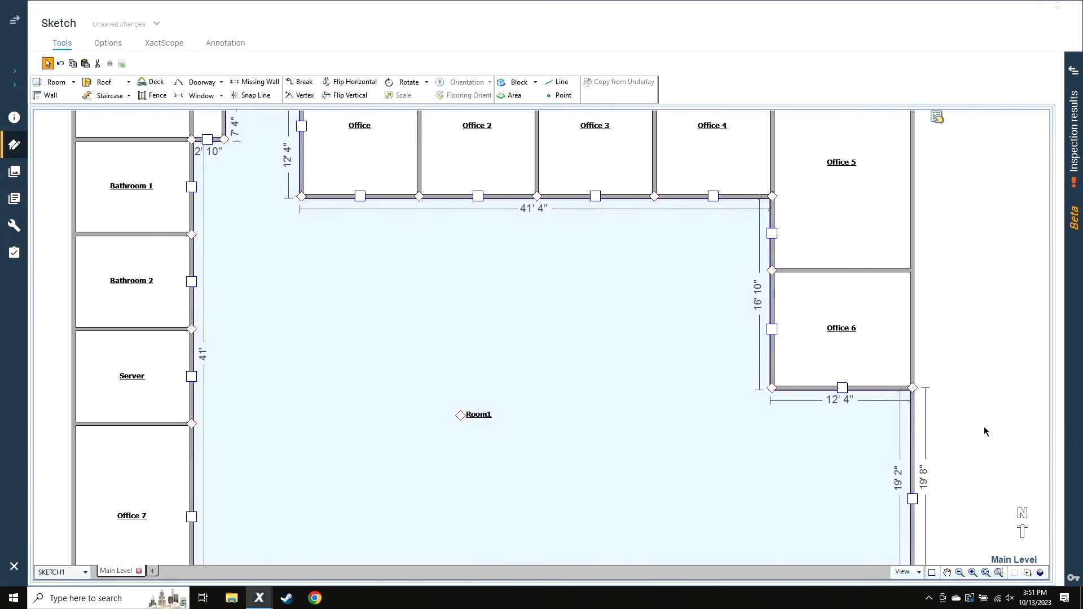
left_click(983, 426)
Split a room with an inside width of 21' 2" off Room1's east wall, directly south of Office 6
scroll(984, 428, "down", 2)
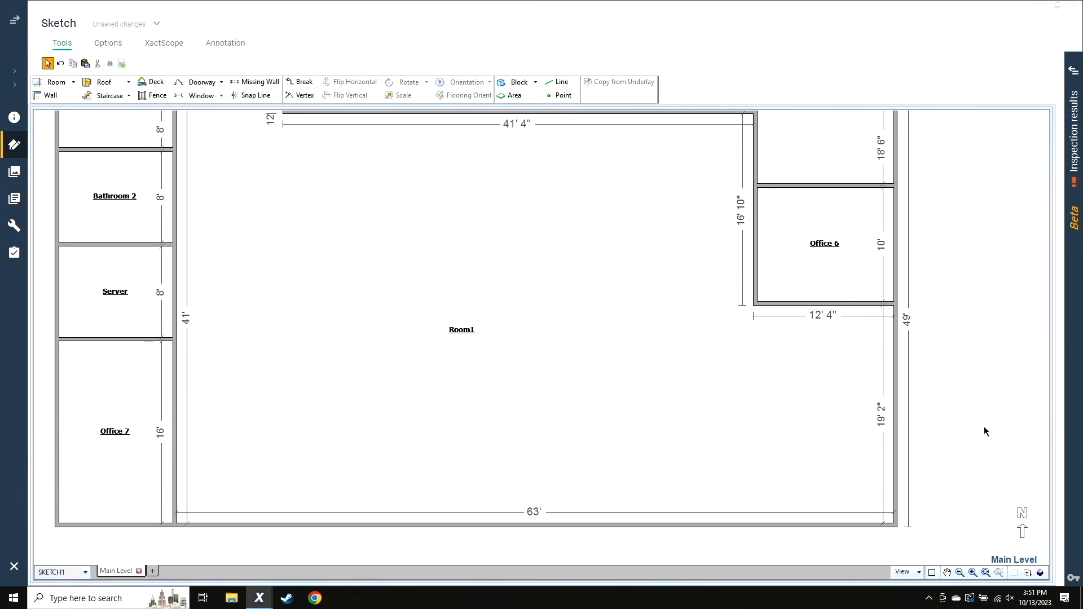
left_click(860, 481)
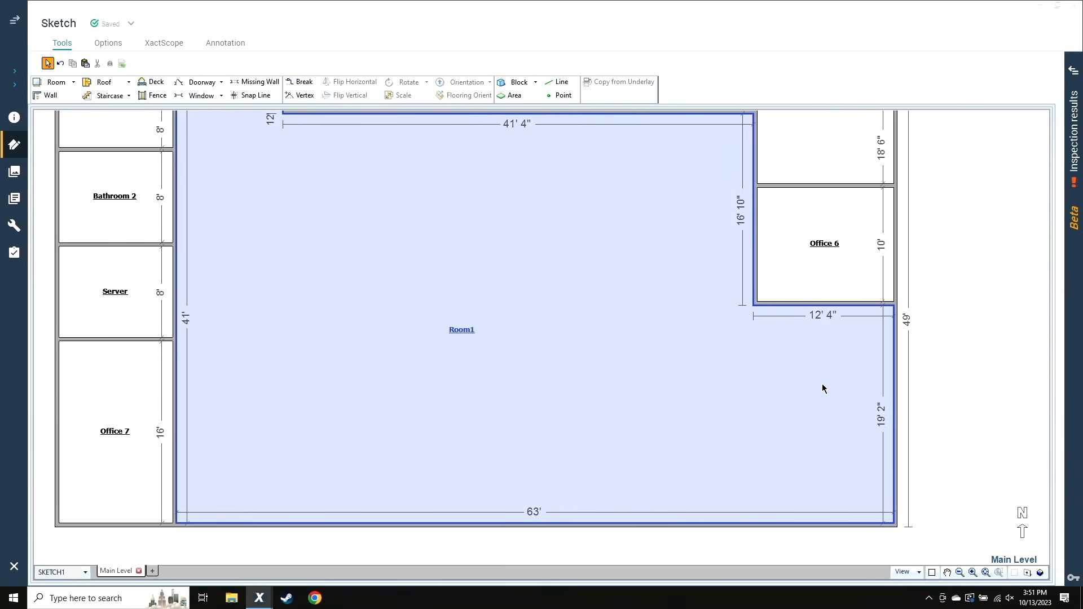
left_click(897, 412)
left_click_drag(895, 418, 683, 442)
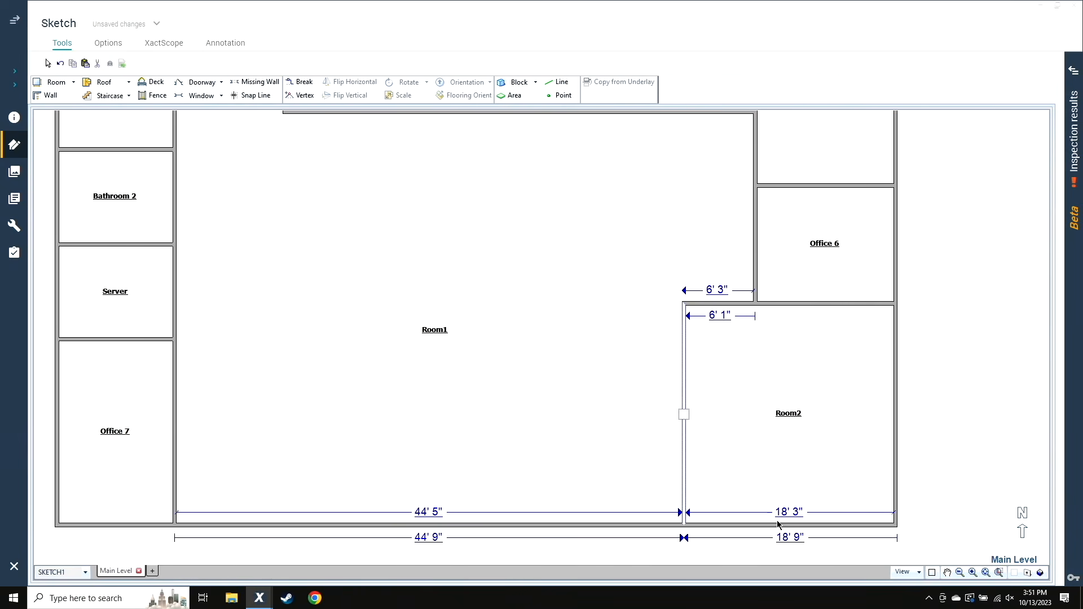
left_click(791, 513)
type("21")
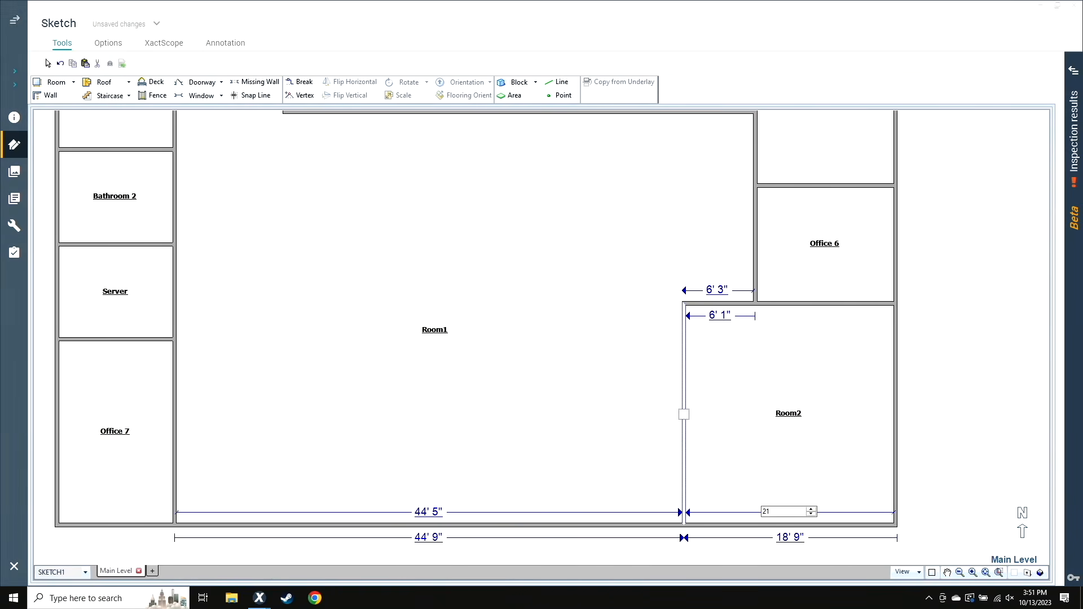
key("Return")
Name the room in the building's southeast corner Entry/Waiting
left_click(763, 486)
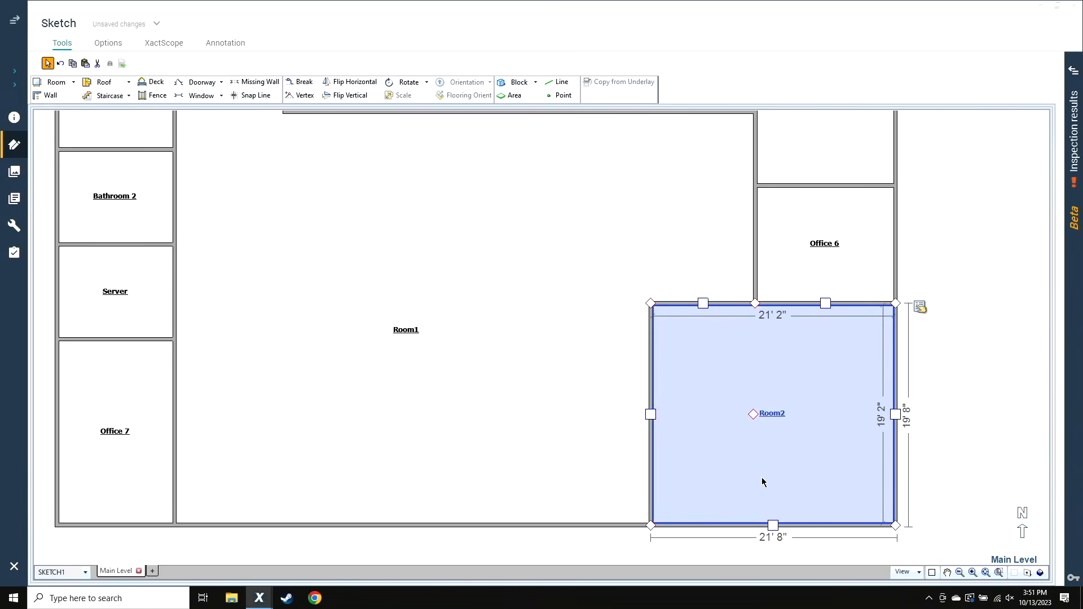
double_click(763, 482)
type("Entry")
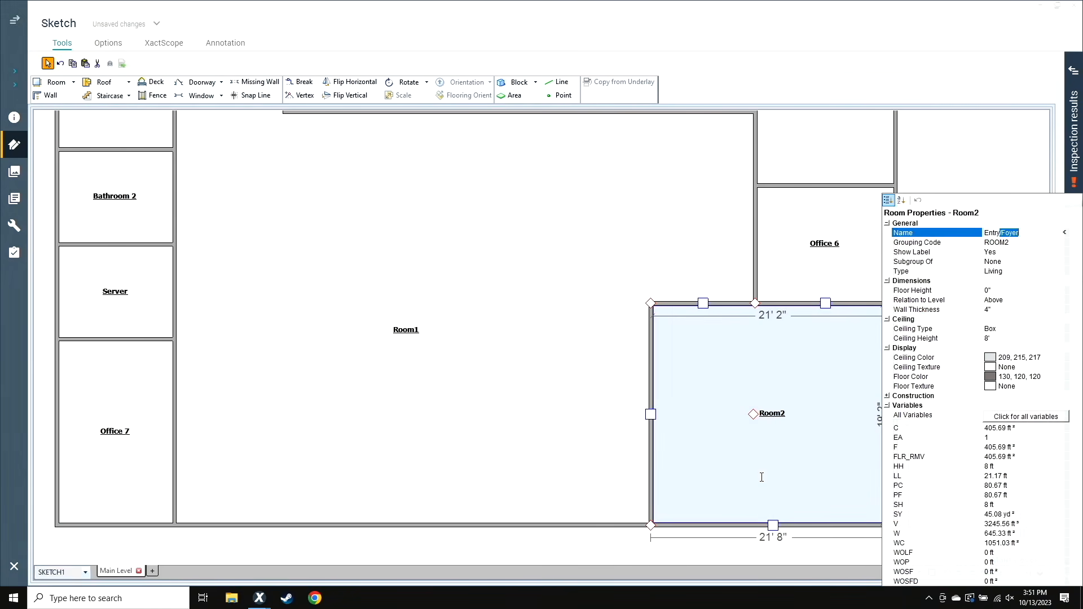
type("/Wal")
type("ting")
key("Return")
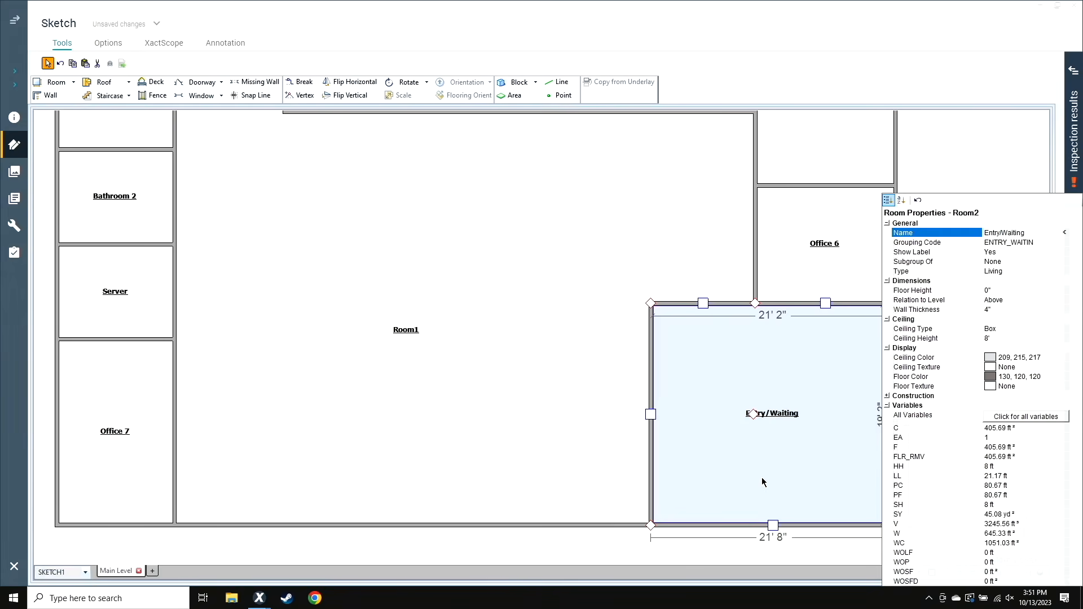
left_click(600, 542)
scroll(600, 542, "down", 2)
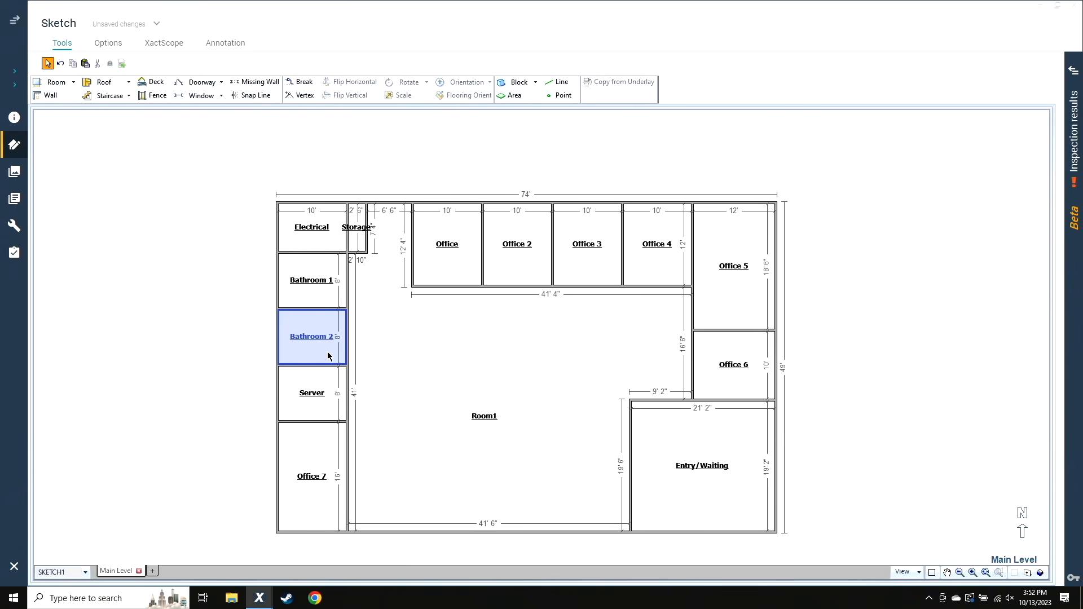
left_click(715, 315)
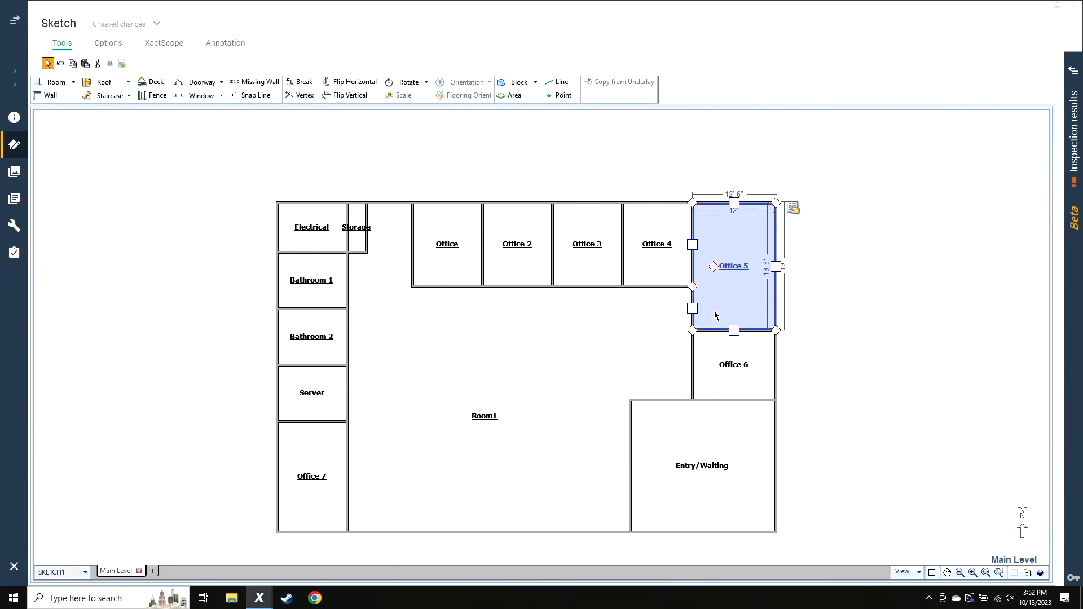
left_click(610, 332)
left_click(677, 244)
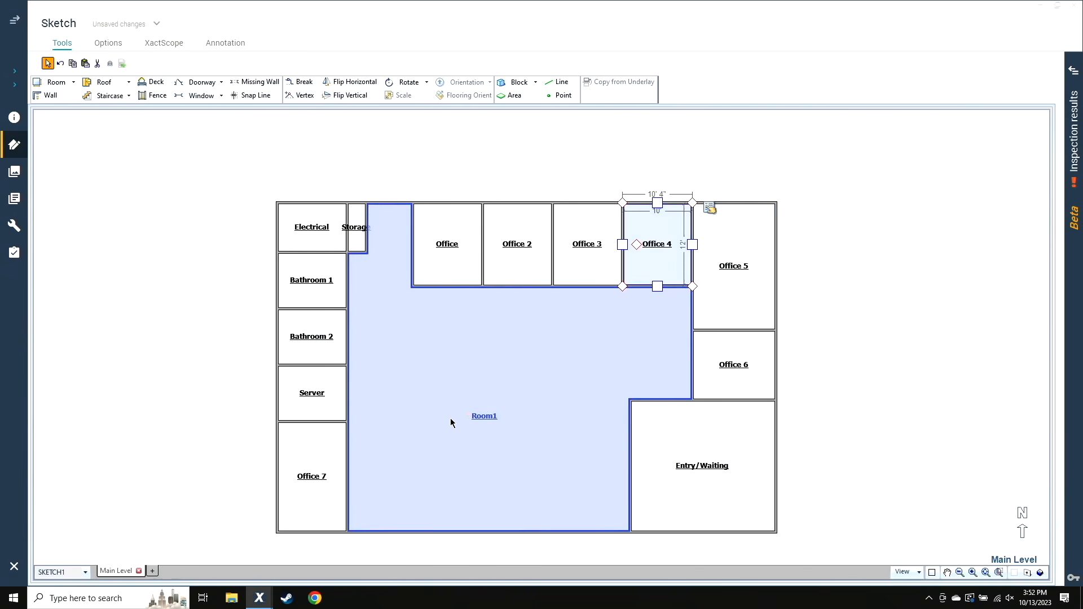
scroll(450, 418, "up", 1)
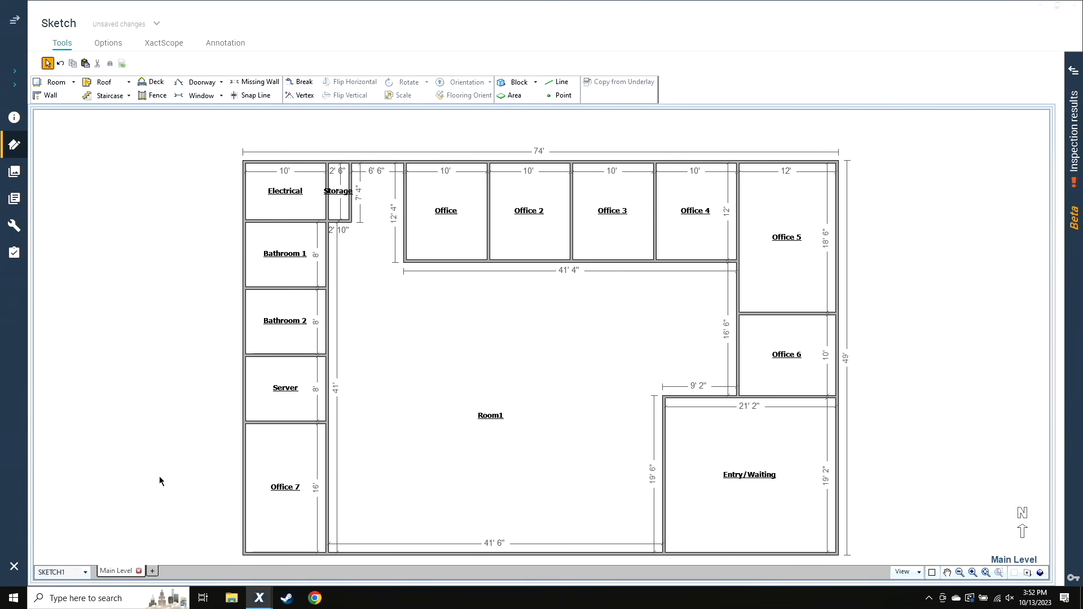
Split a room with an inside depth of 15' 4" off Room1's south wall, between Office 7 and Entry/Waiting
left_click(591, 518)
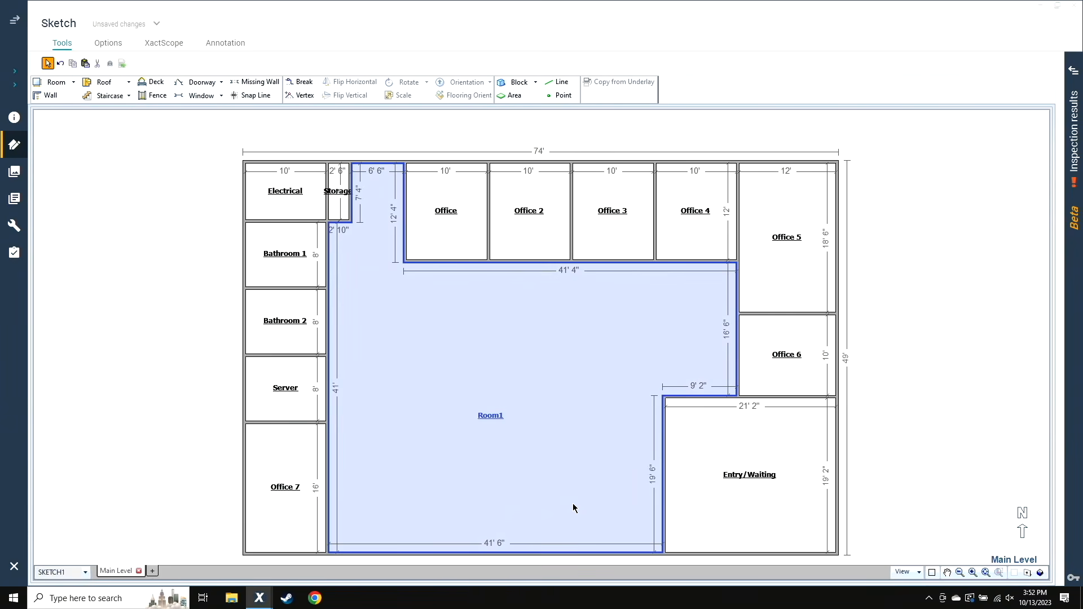
scroll(504, 555, "up", 3)
left_click_drag(500, 552, 510, 401)
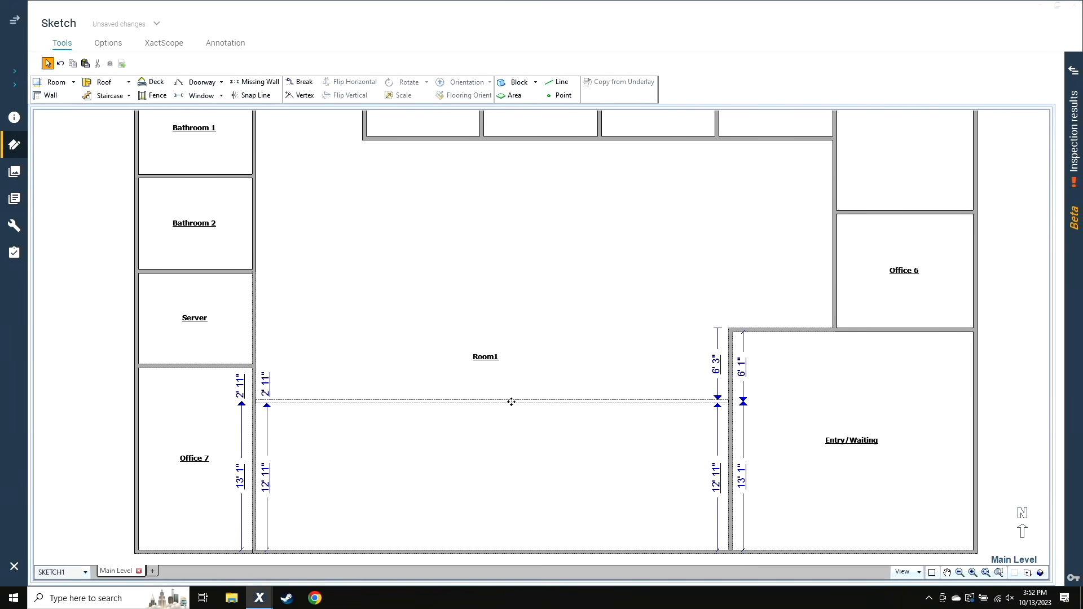
double_click(714, 488)
type("15")
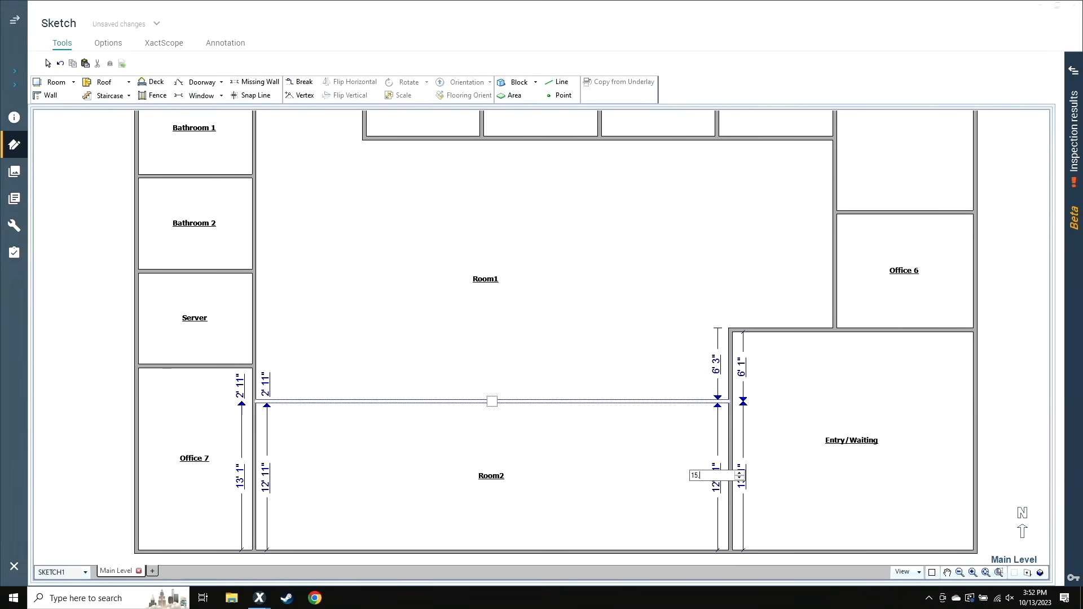
key("Return")
Name the room between Office 7 and Entry/Waiting Work Area/Room
left_click(610, 490)
double_click(609, 488)
type("Work Area/Room")
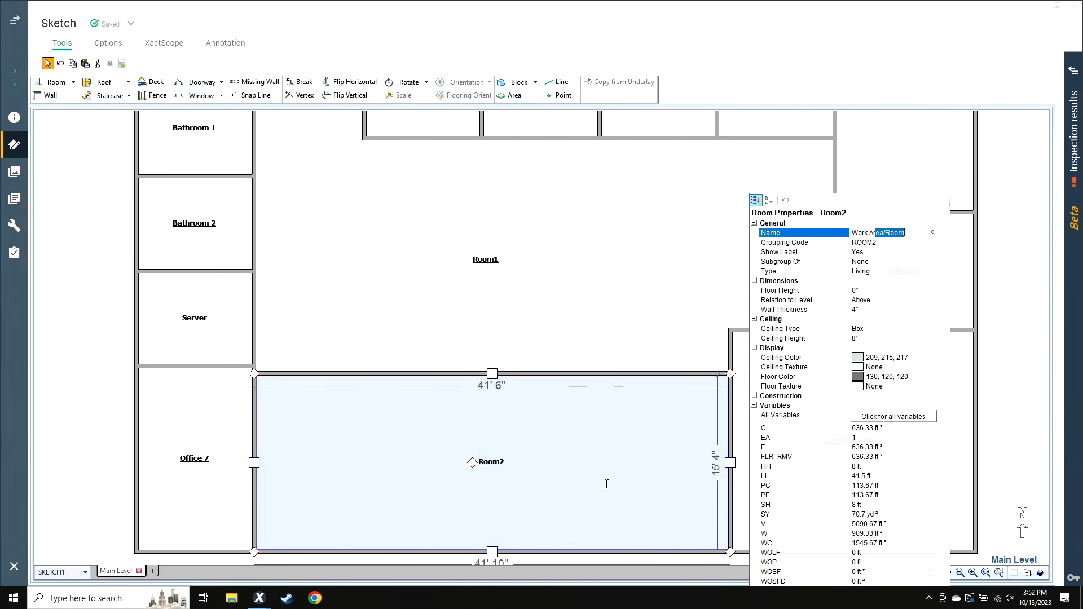
key("Return")
left_click(556, 255)
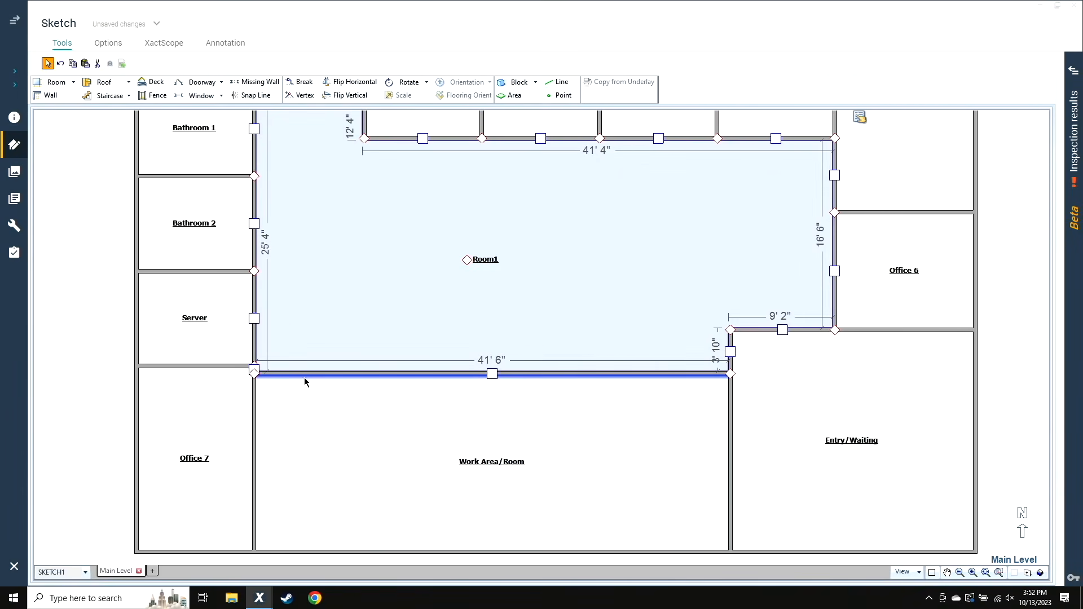
Break Work Area/Room's north wall about 5' from its west end and split a 15' deep room off Room1 along the longer segment
key("b")
left_click(313, 374)
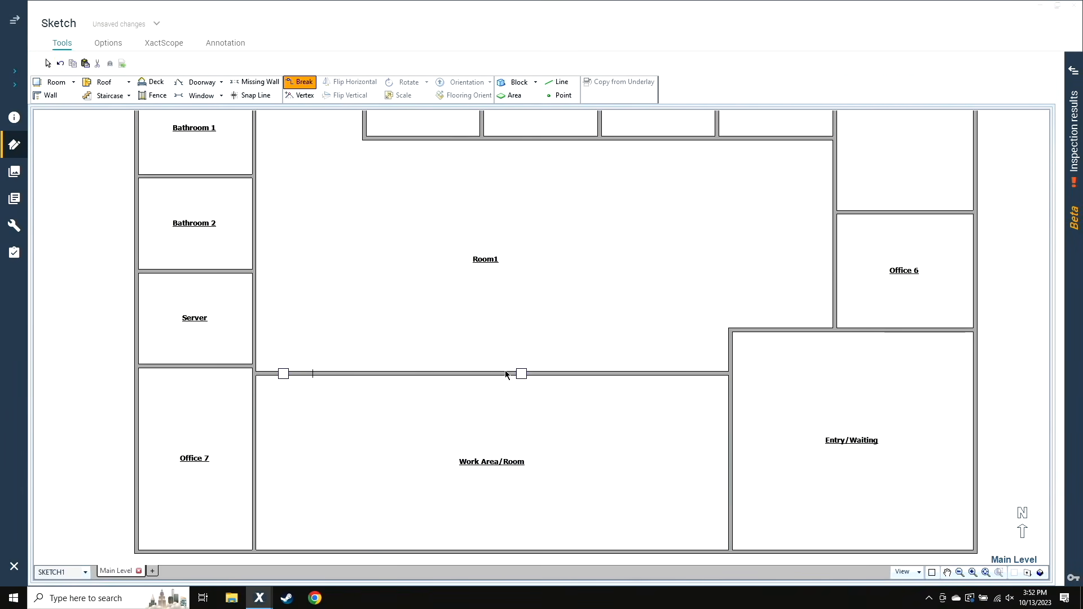
left_click_drag(521, 373, 517, 213)
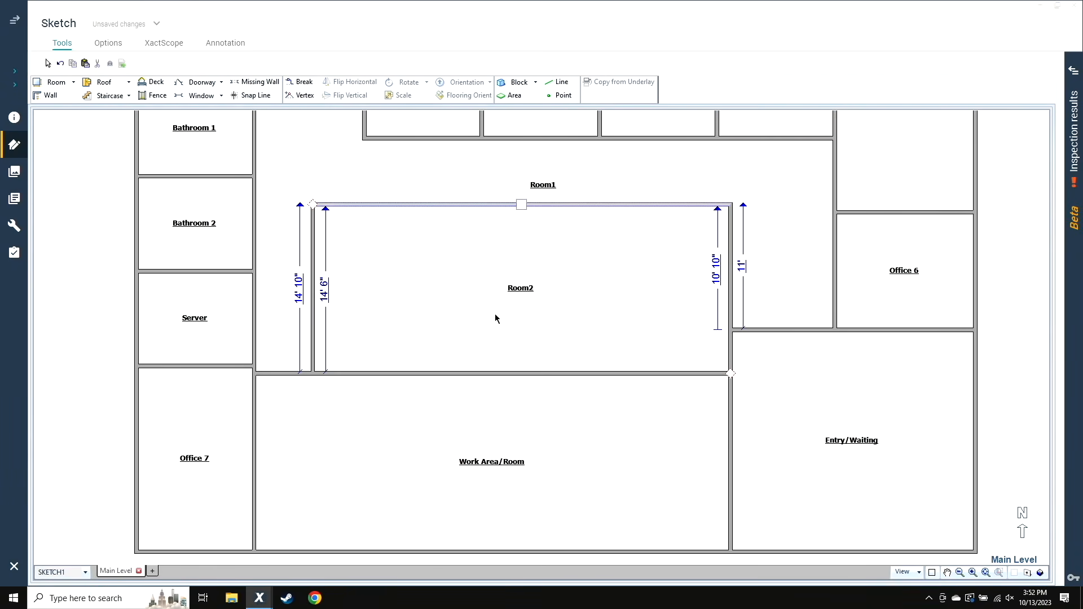
left_click(399, 327)
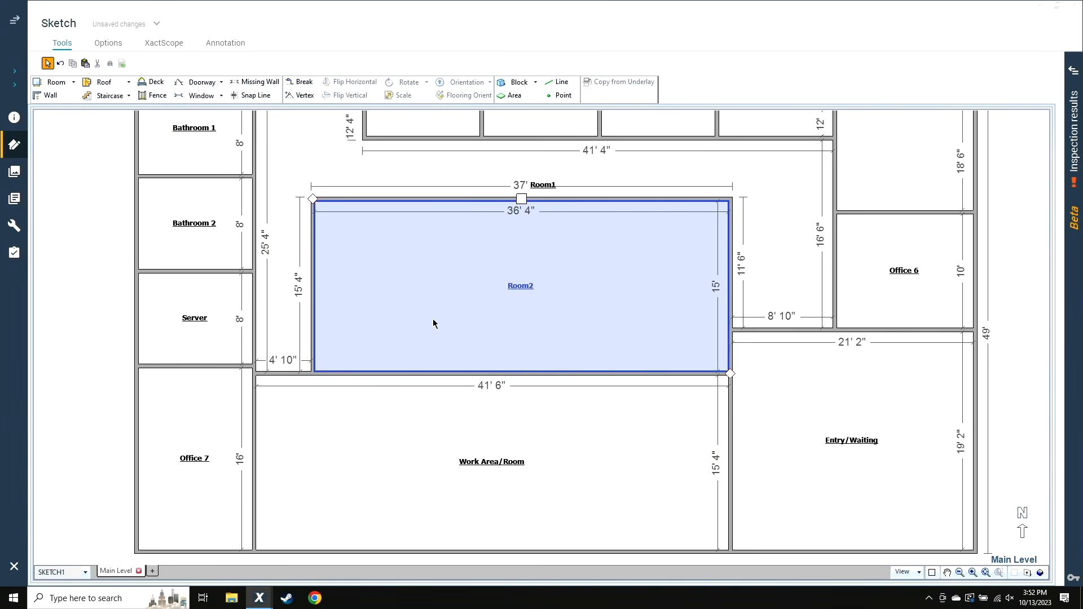
scroll(432, 323, "down", 2)
left_click(485, 374)
left_click(477, 366)
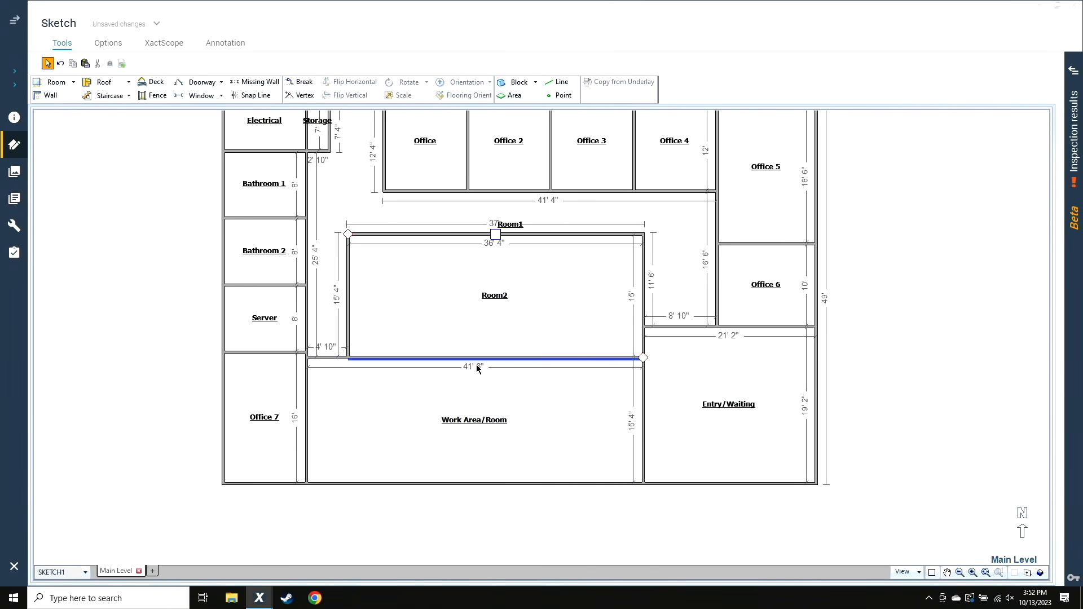
left_click(478, 373)
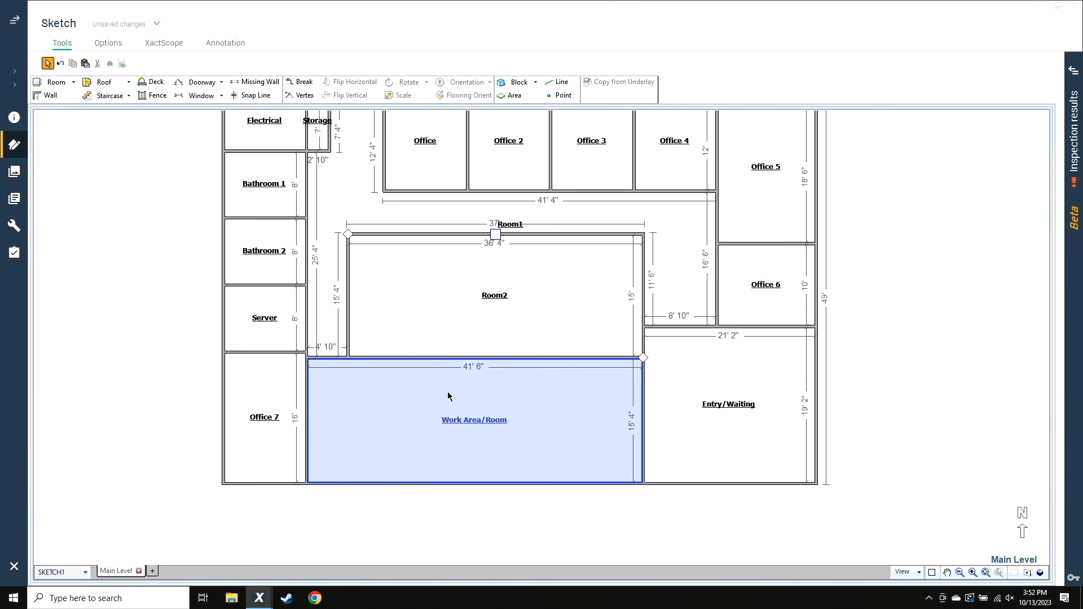
left_click(423, 341)
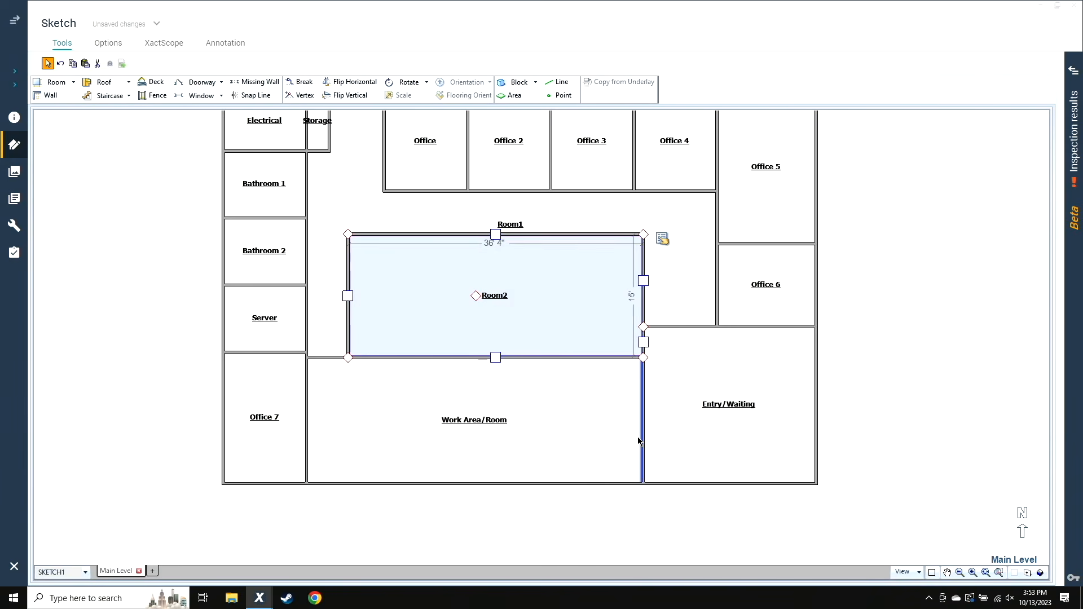
left_click(696, 378)
scroll(494, 324, "up", 2)
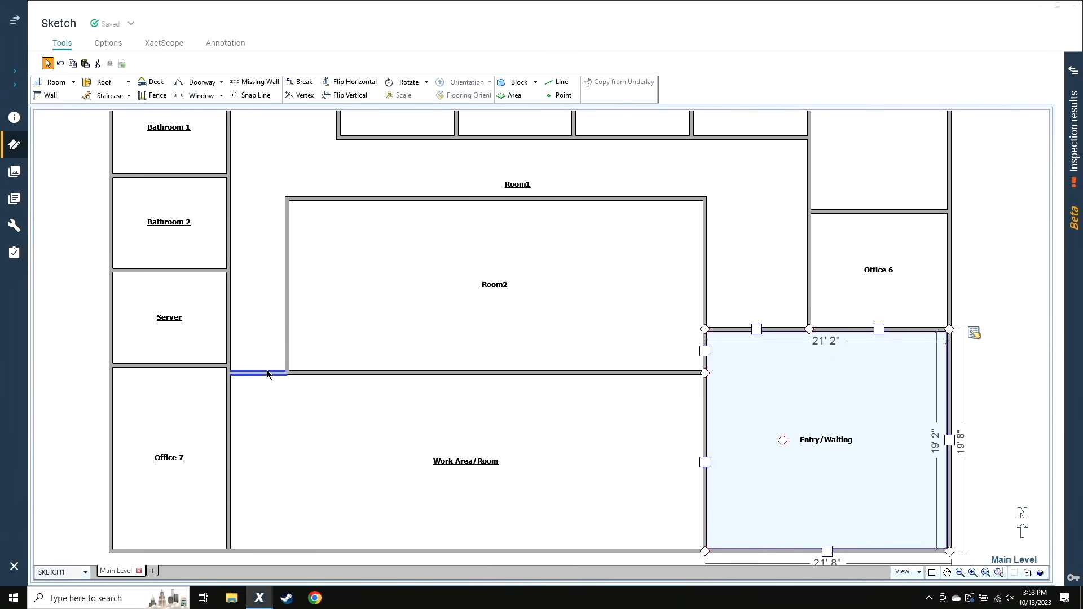
Move the short wall between Room1 and Work Area/Room north, making the work area about 17' 11" deep along its west side
left_click(265, 373)
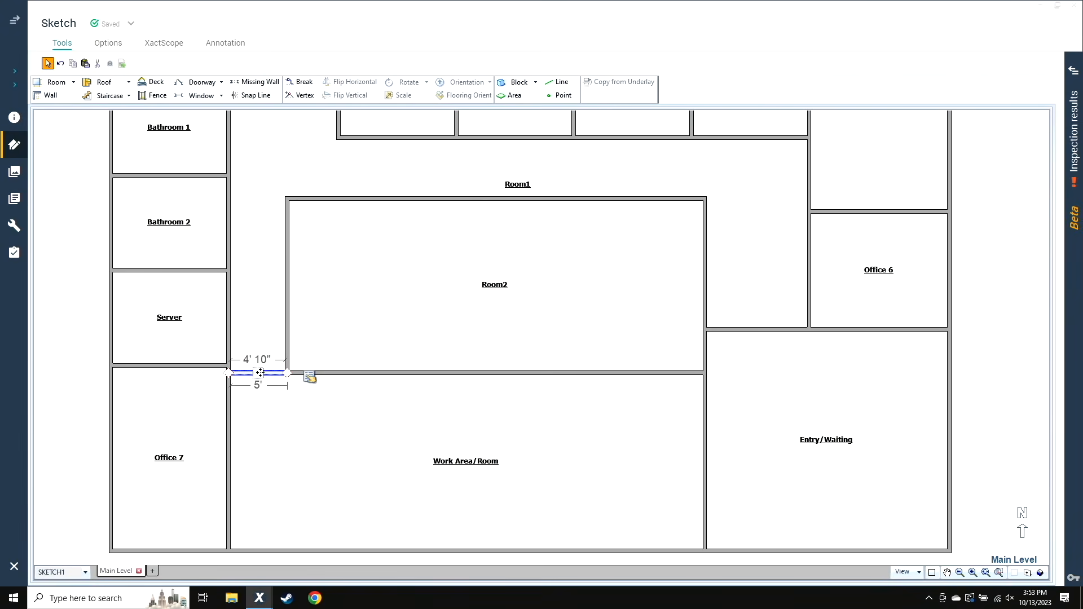
left_click_drag(261, 376, 260, 350)
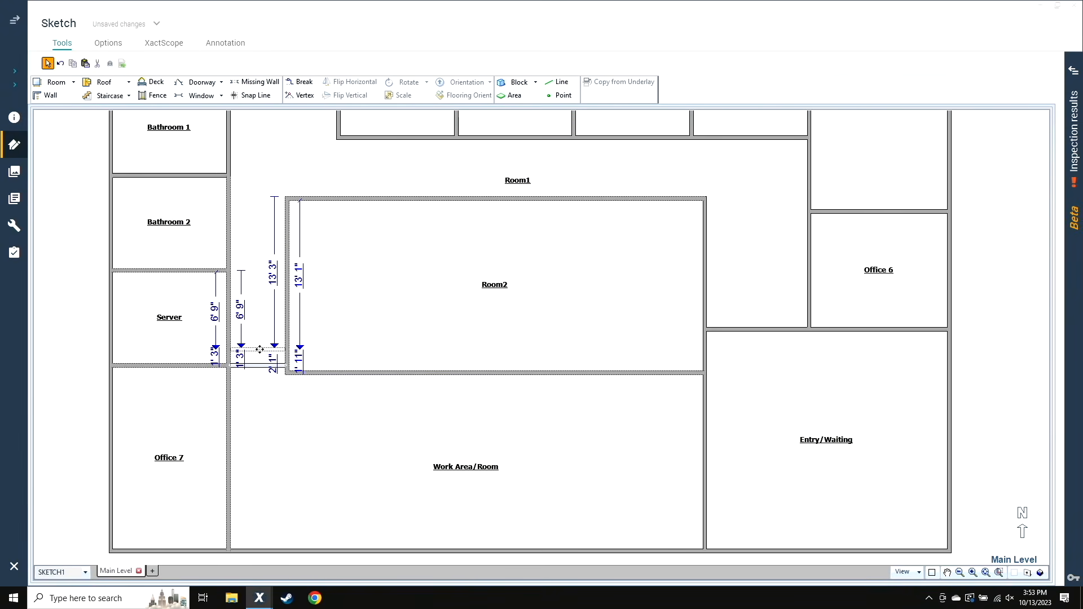
scroll(271, 376, "up", 3)
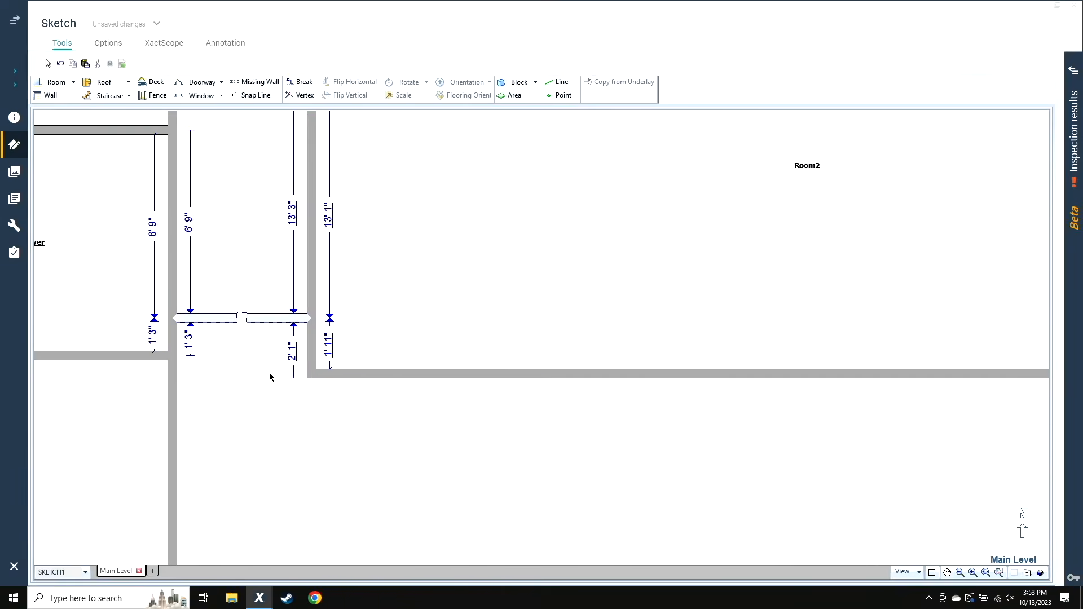
left_click_drag(239, 318, 244, 306)
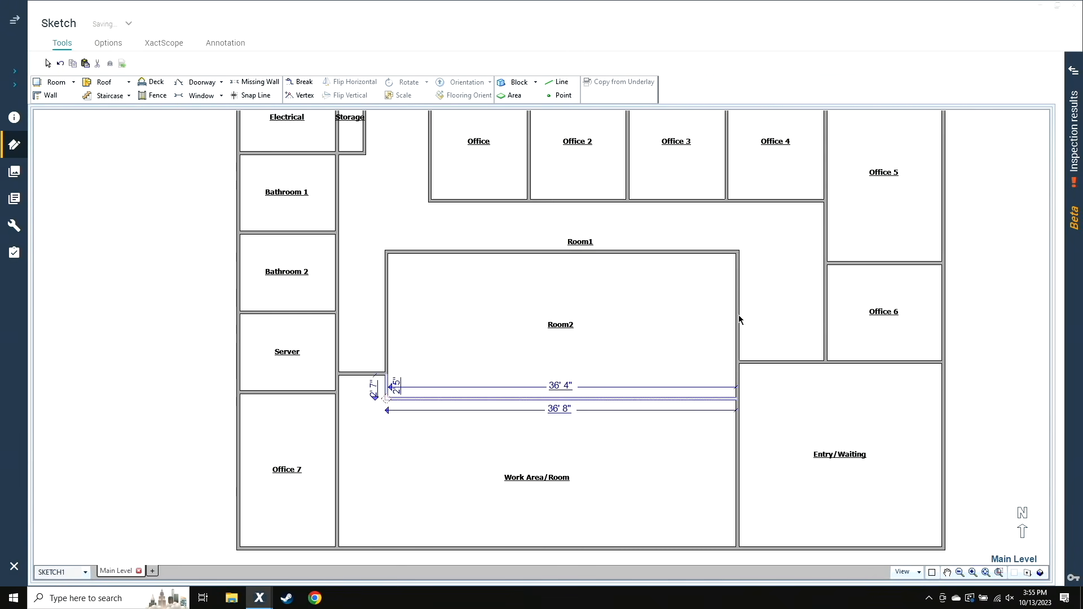
Move Room2's east wall about 3' farther east and turn its stepped corner at Entry/Waiting into a diagonal wall
left_click_drag(737, 317, 768, 306)
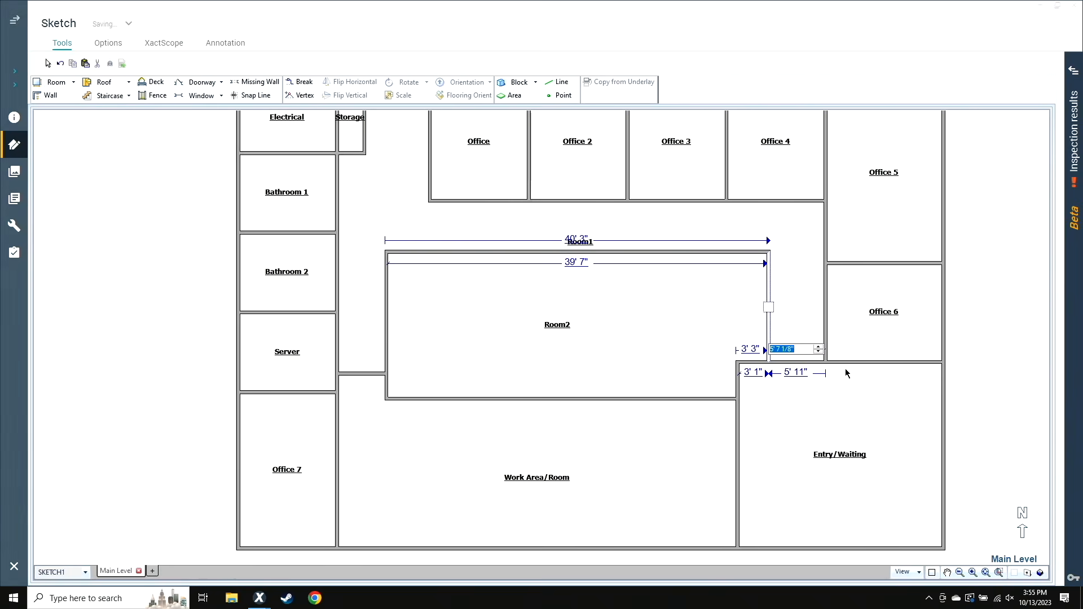
left_click(720, 432)
left_click_drag(738, 362, 756, 391)
left_click(623, 515)
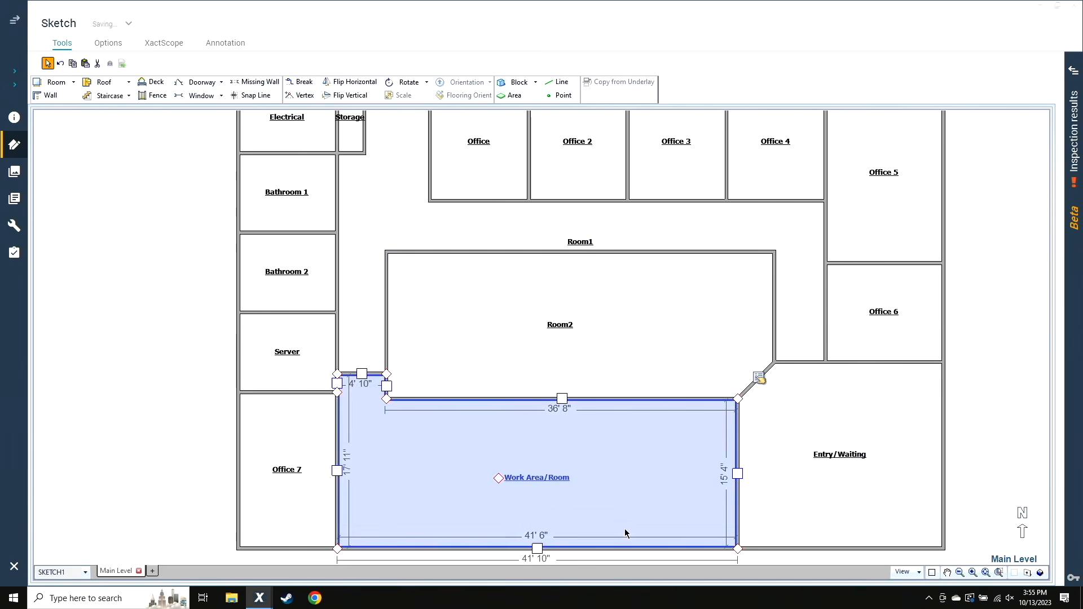
Add a vertex on Room2's east wall and turn its northeast corner into a diagonal wall about 5' 5" long
left_click(770, 417)
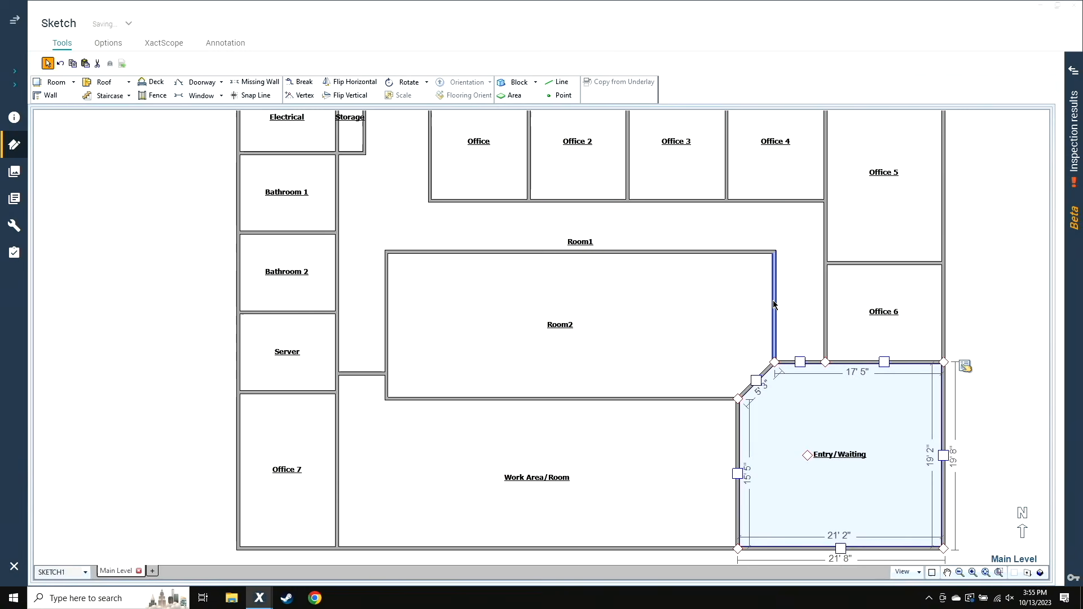
key("b")
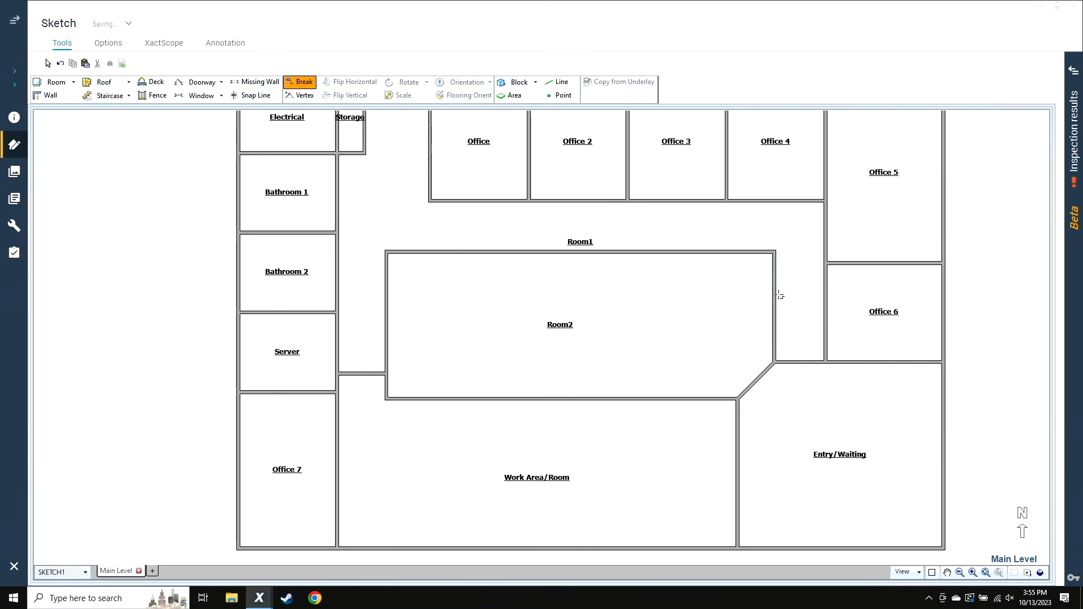
key("v")
scroll(779, 297, "up", 2)
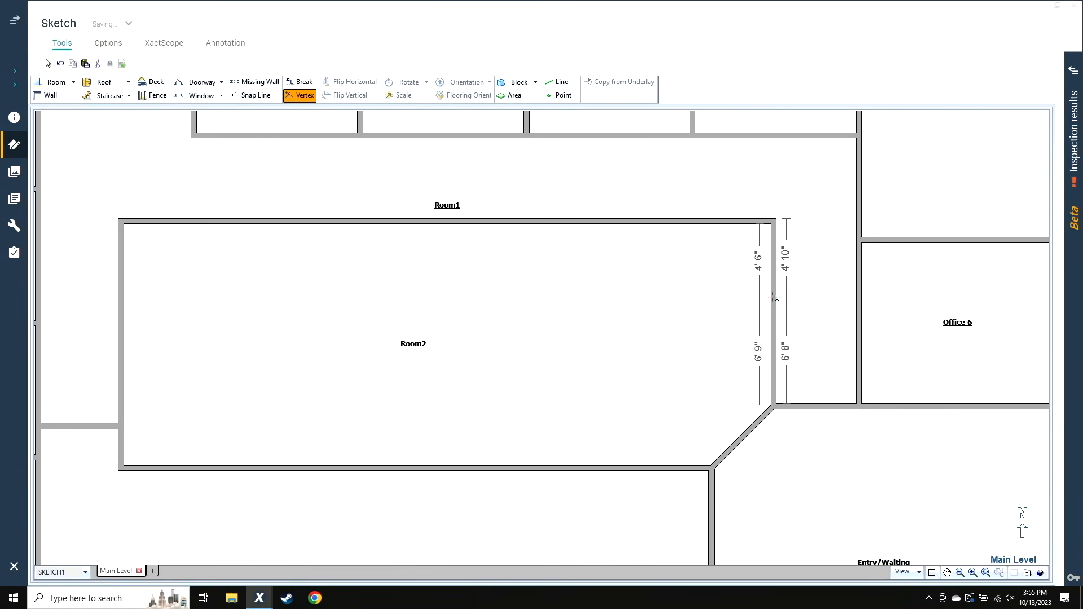
left_click(771, 285)
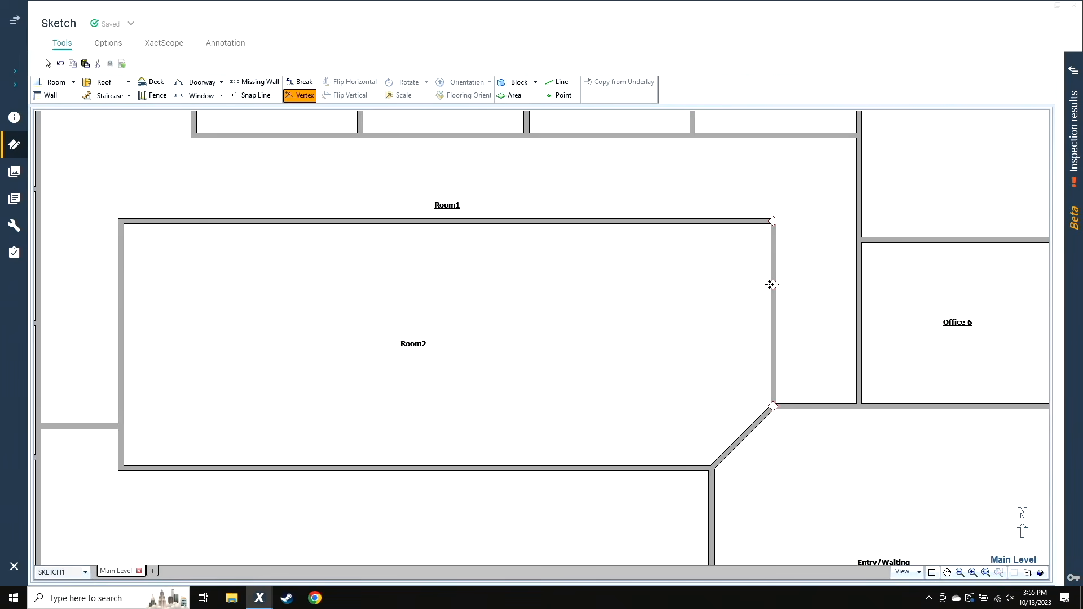
left_click_drag(773, 221, 710, 221)
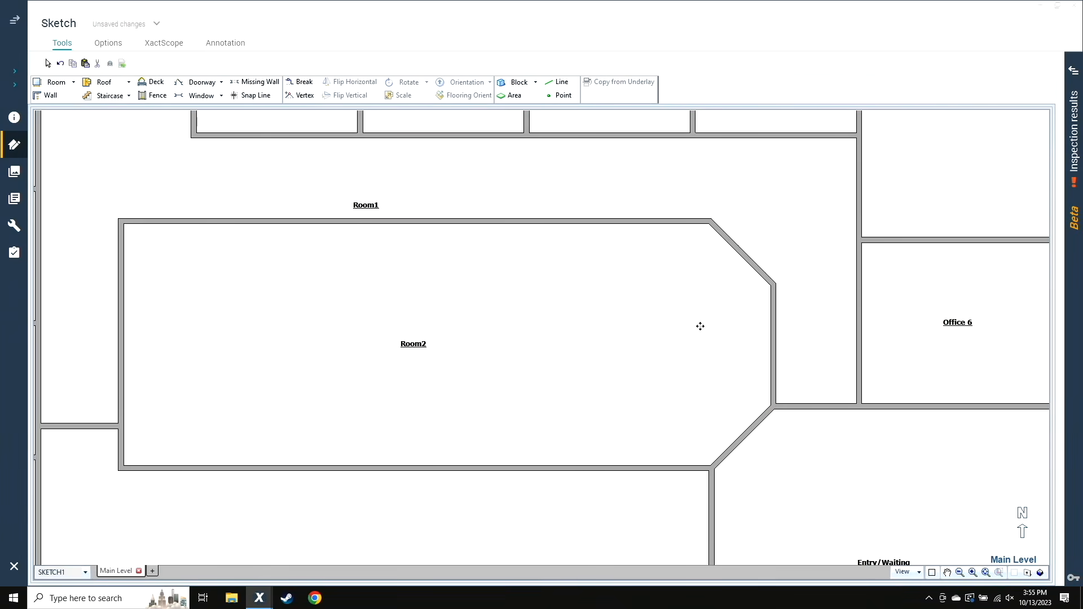
left_click(706, 358)
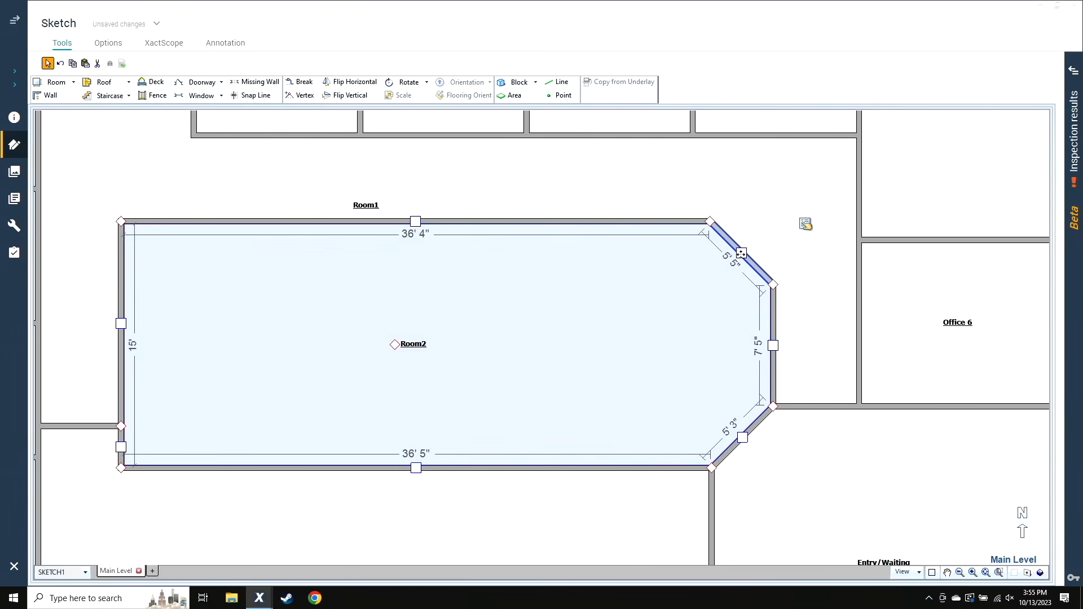
Adjust the northeast diagonal wall to make Room2's east wall segment 7' 6" long
left_click(741, 253)
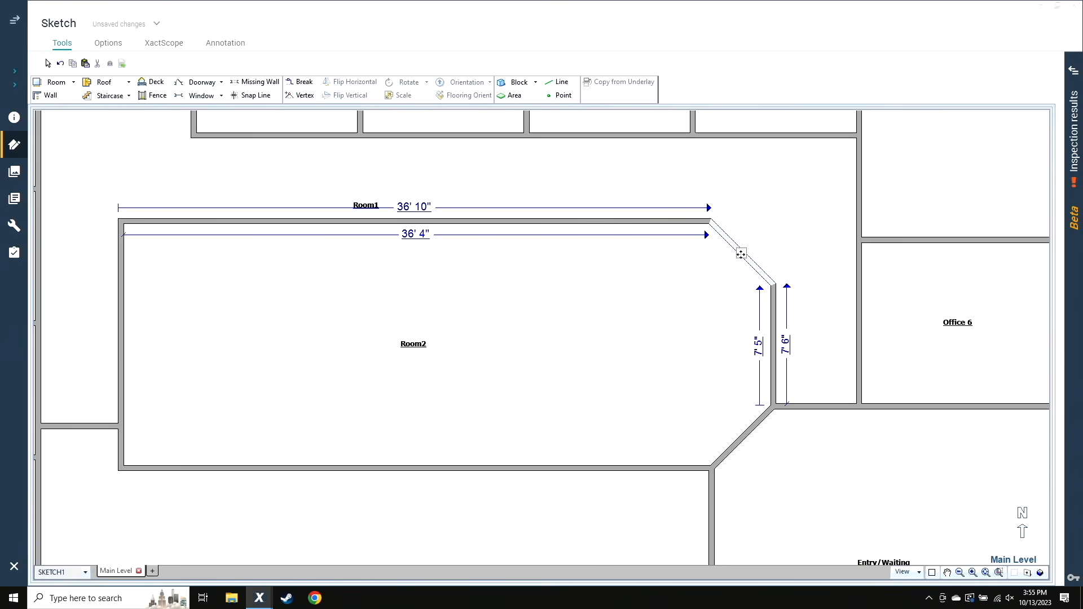
left_click(758, 344)
type("7")
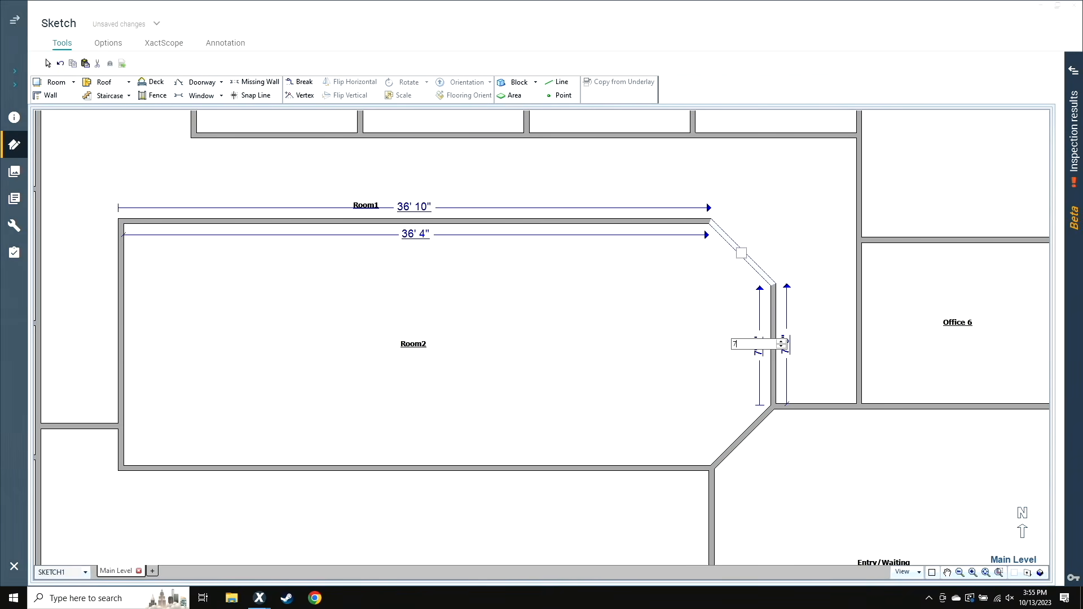
key("Return")
left_click(612, 361)
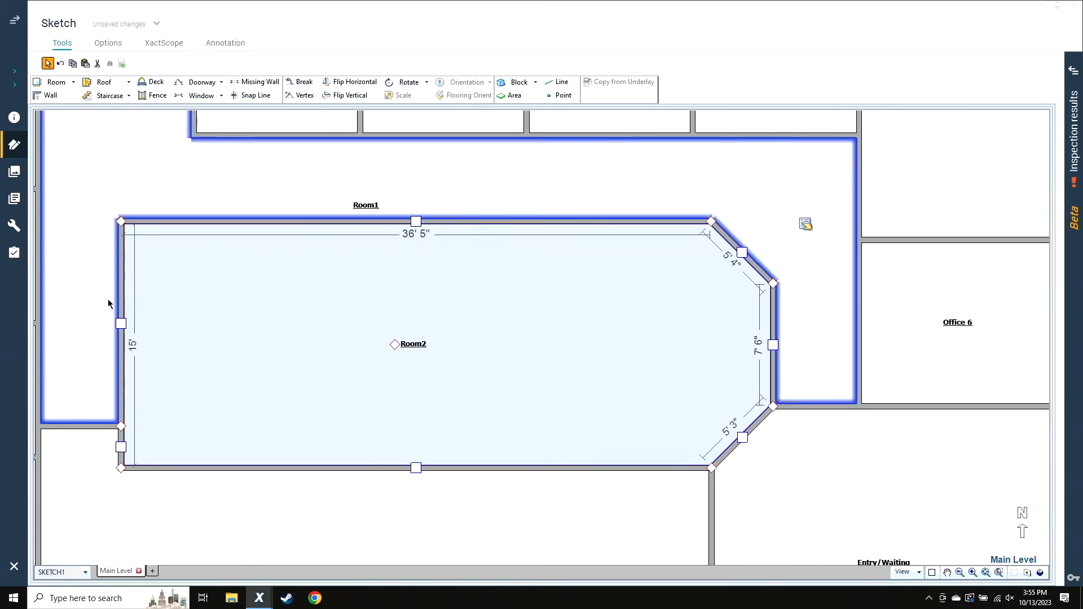
Add a vertex on Room2's west wall and turn its northwest corner into a diagonal wall about 4' 11" long
key("v")
left_click(120, 279)
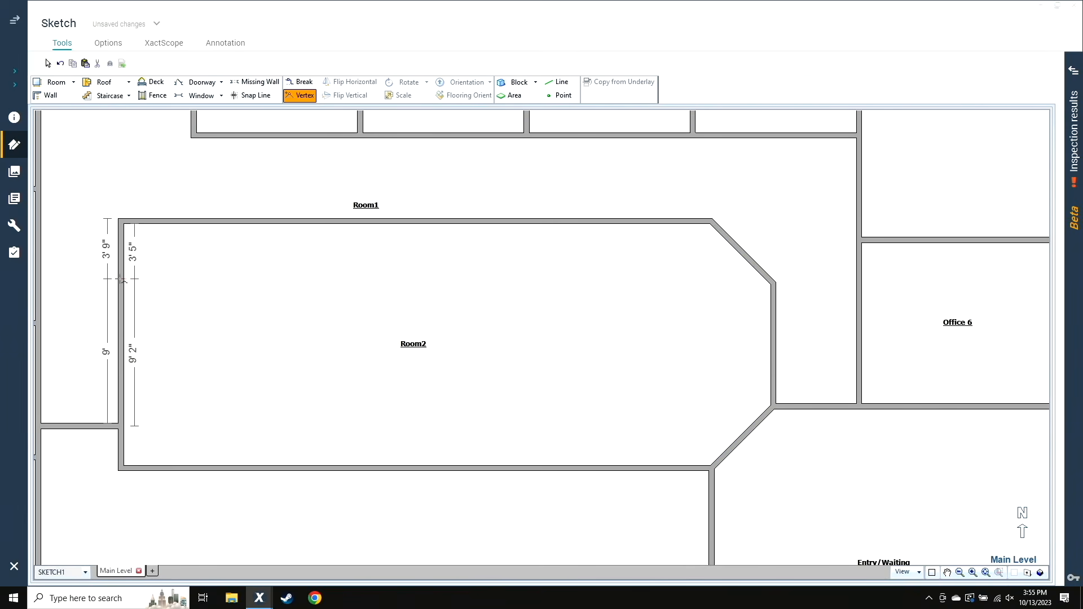
left_click_drag(121, 221, 168, 229)
left_click(160, 269)
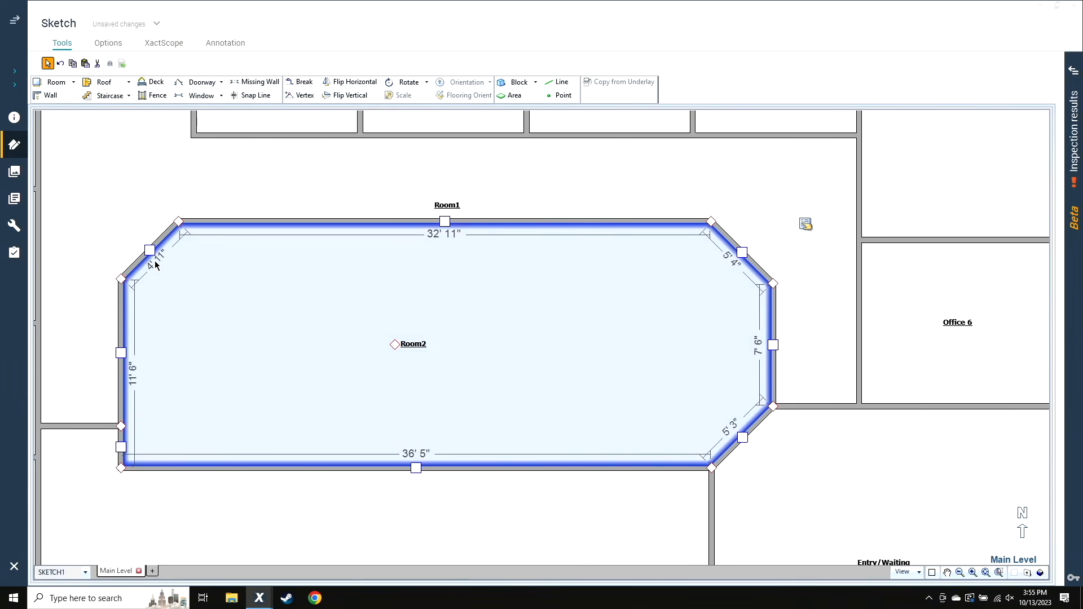
Nudge the northwest diagonal wall outward until Room2's west wall measures 9' 11" from the corridor's end wall
left_click(146, 250)
left_click(149, 250)
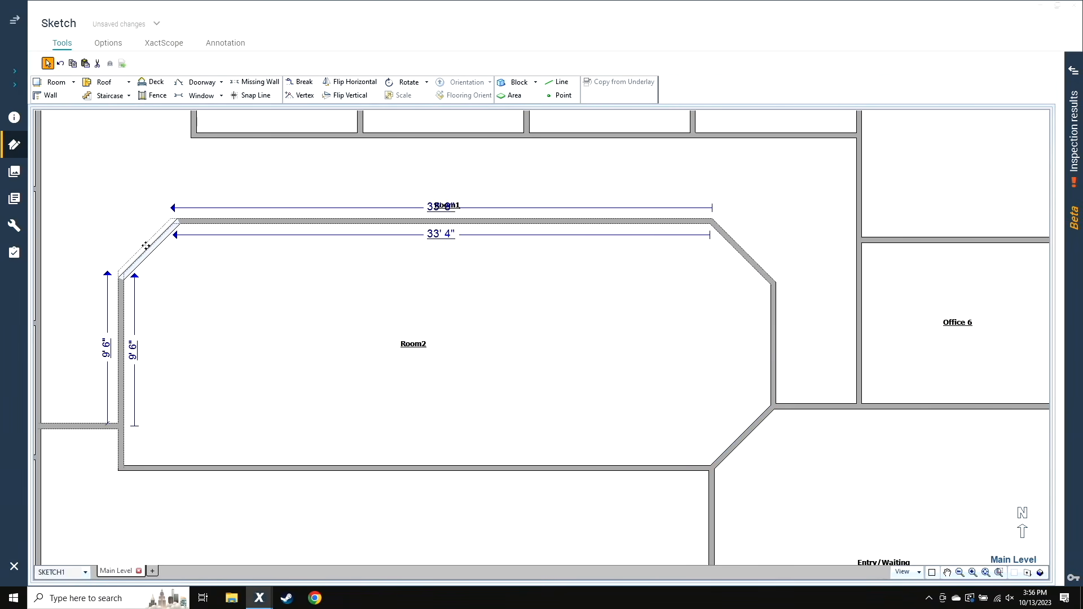
left_click_drag(145, 245, 142, 242)
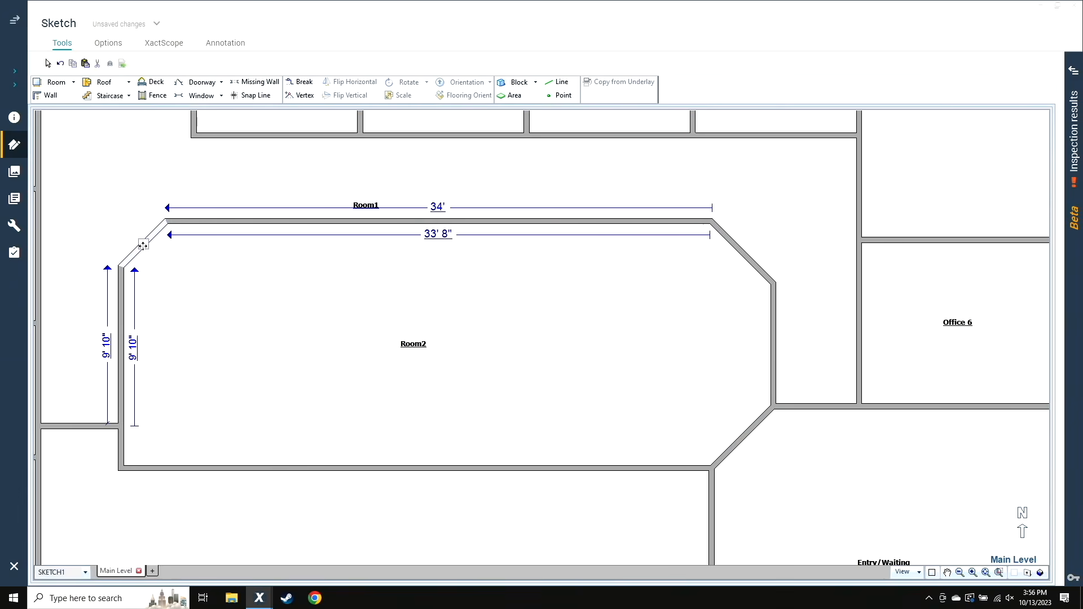
left_click(150, 267)
left_click_drag(143, 245, 147, 246)
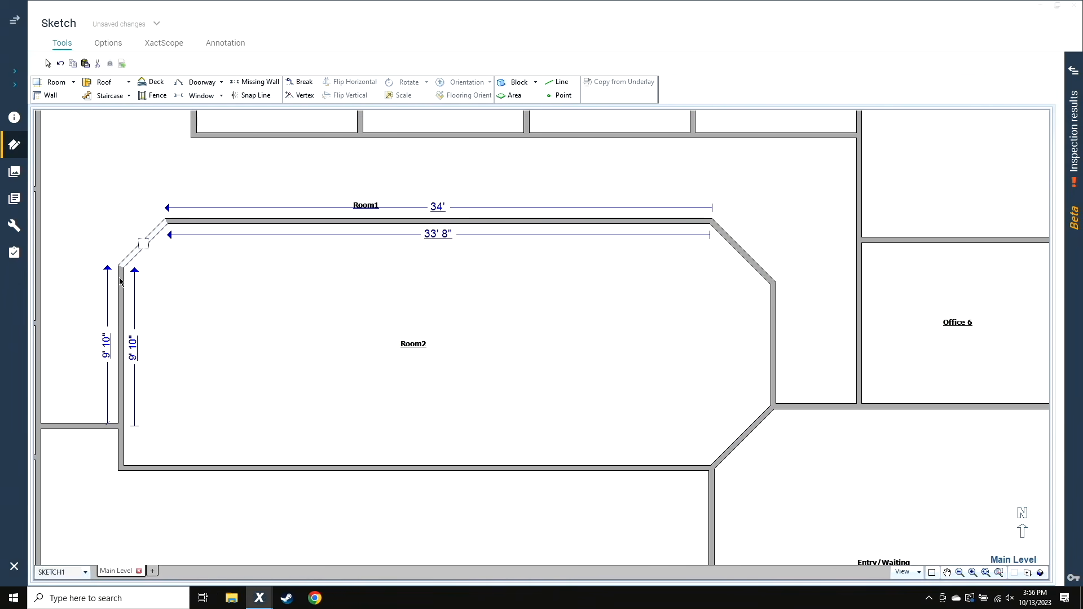
key("Up")
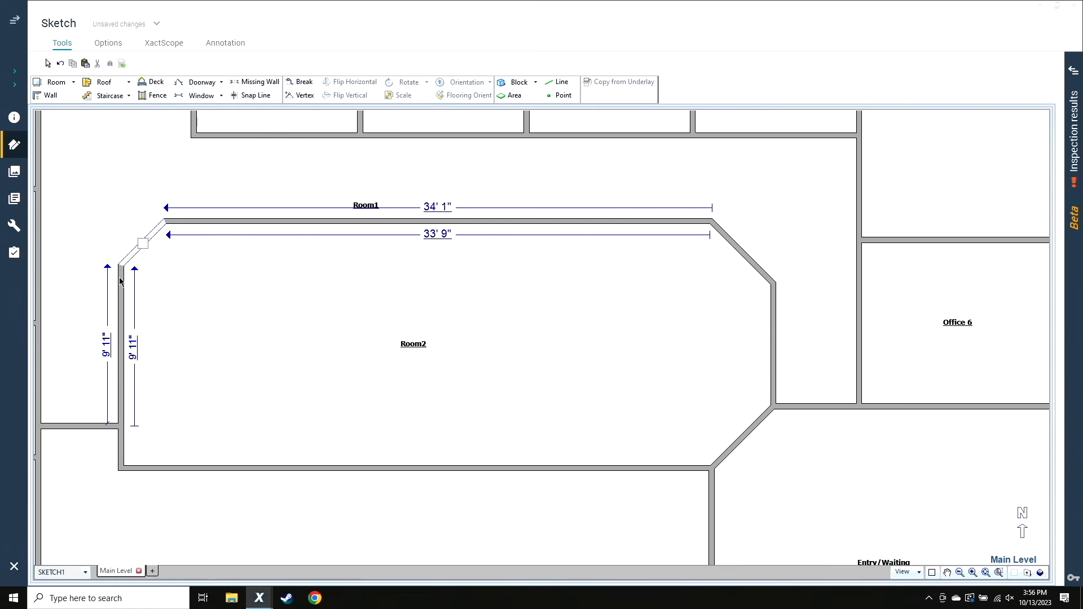
key("Up")
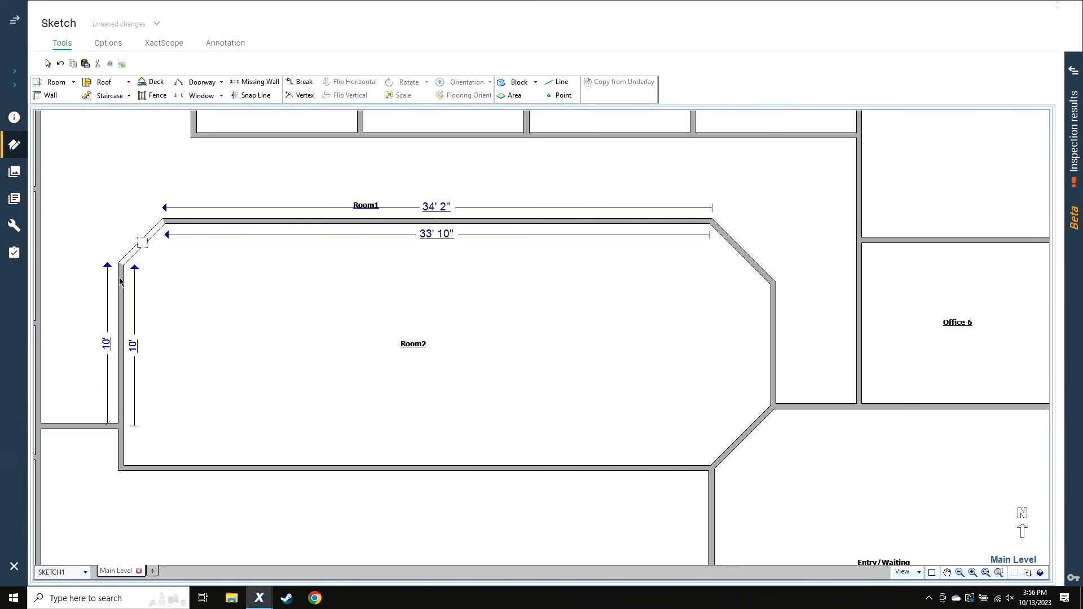
left_click(175, 242)
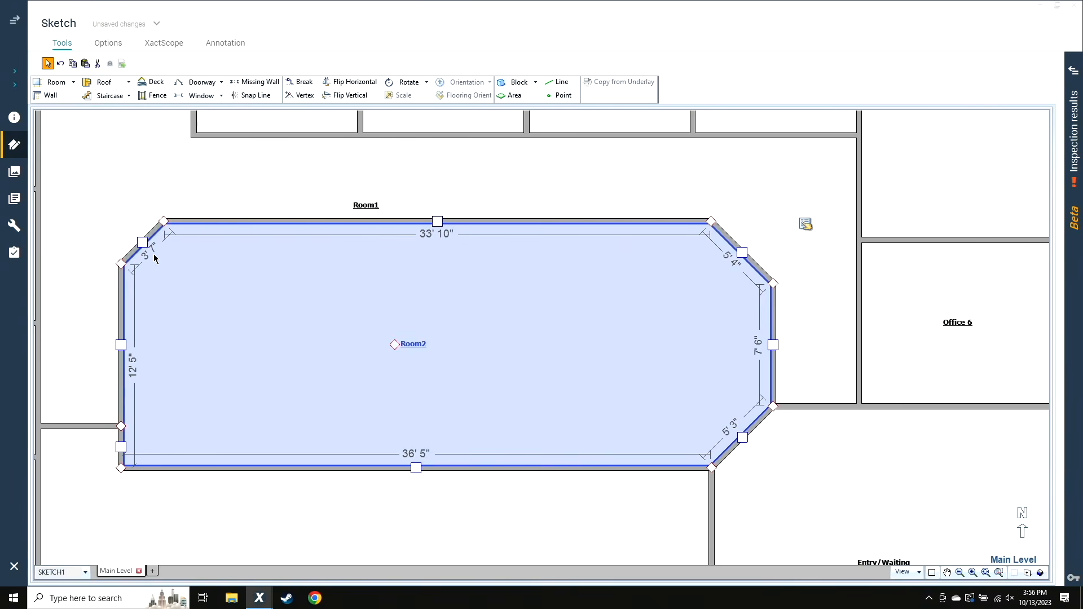
left_click(147, 248)
key("Down")
left_click(350, 307)
Shift Room2's west wall east to widen the Room1 corridor beside Server to 5'
left_click(309, 178)
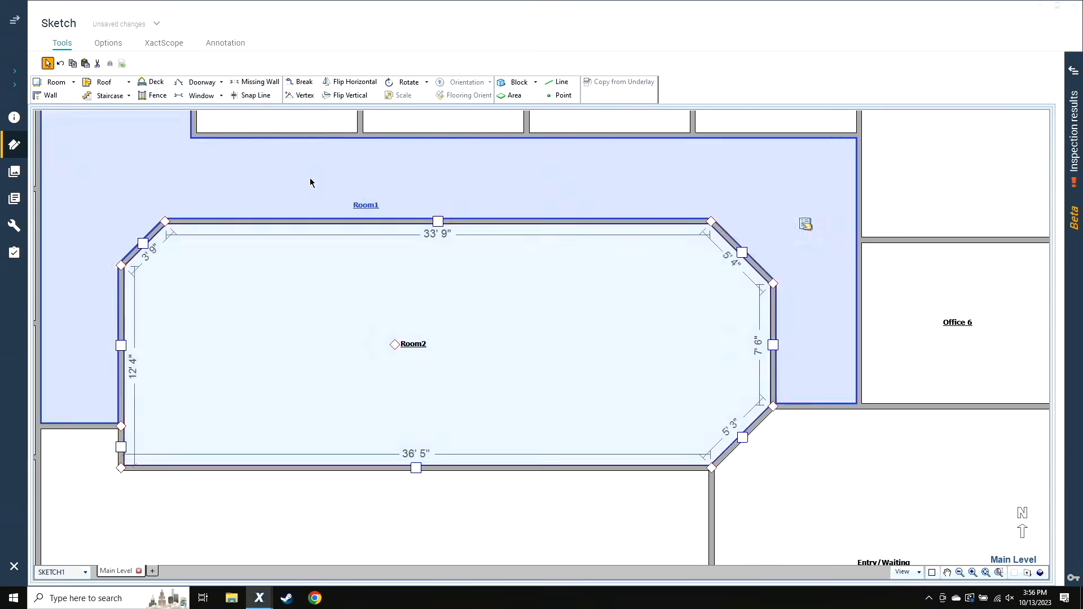
left_click(131, 255)
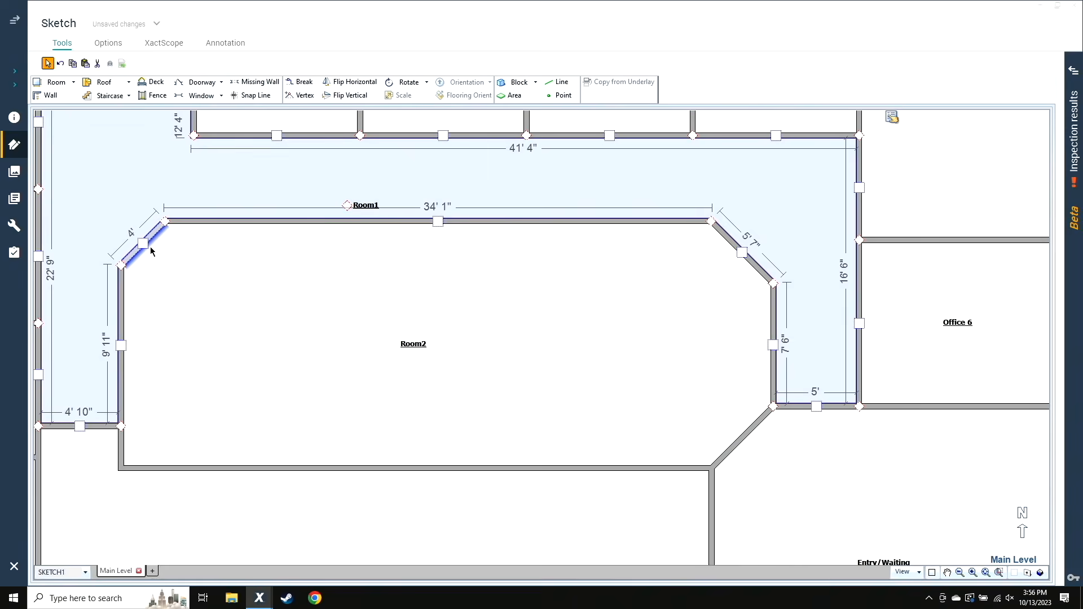
left_click(150, 245)
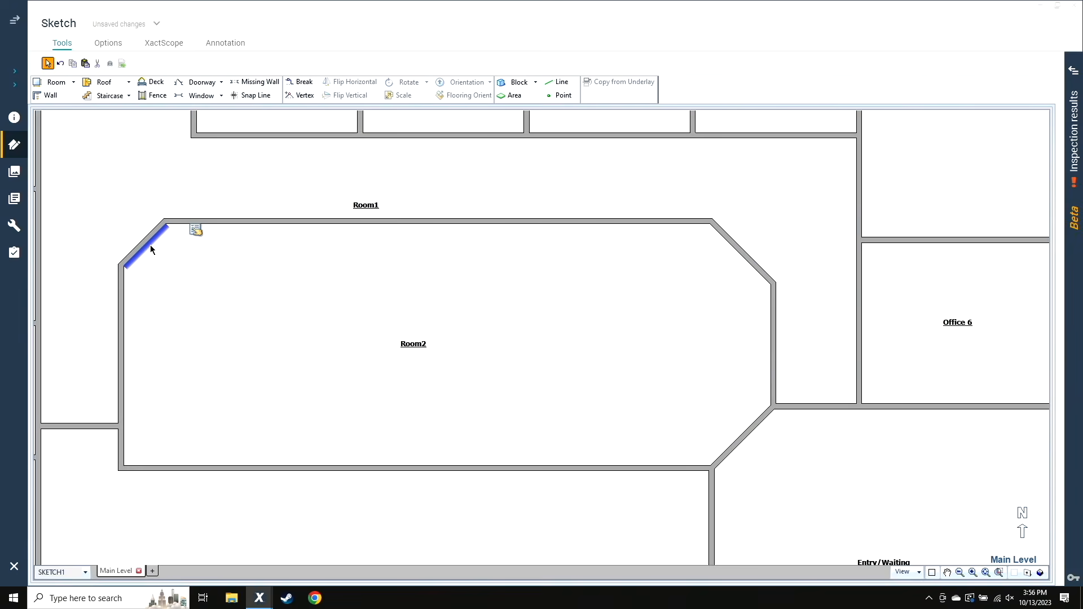
left_click(438, 223)
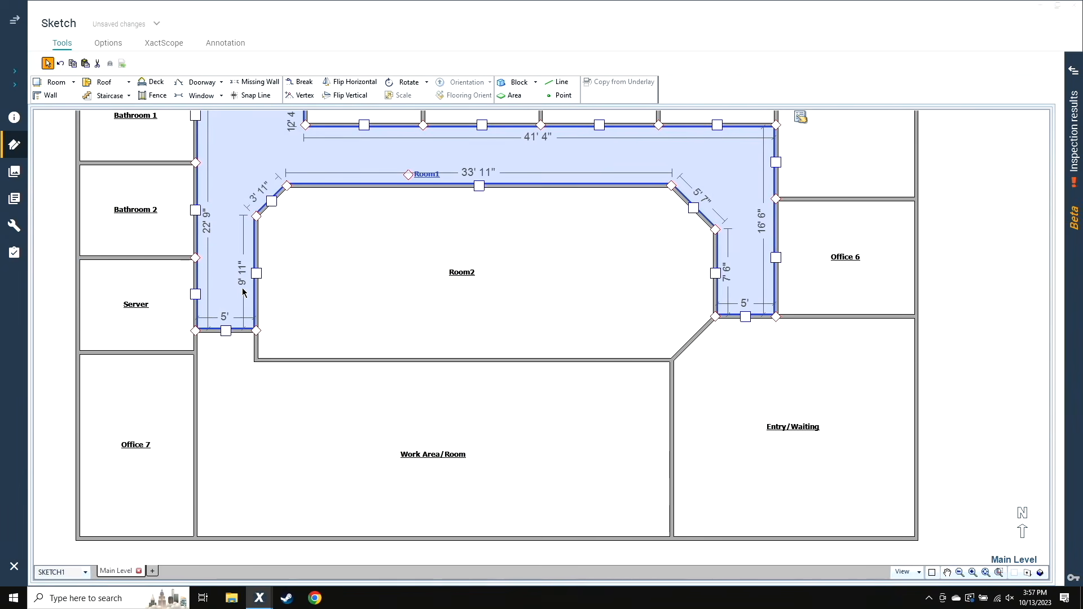
Move the wall between the west corridor and Work Area/Room so Room2's west wall segment in Room1 is 9' 10" long
left_click(225, 330)
left_click(235, 277)
left_click(224, 330)
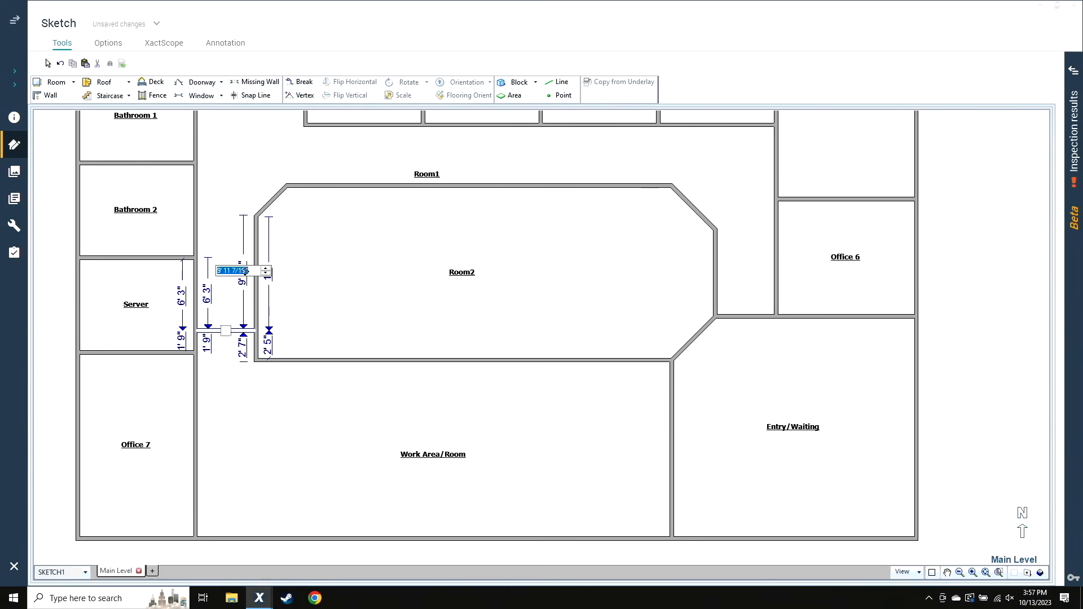
left_click(242, 274)
type("9.1")
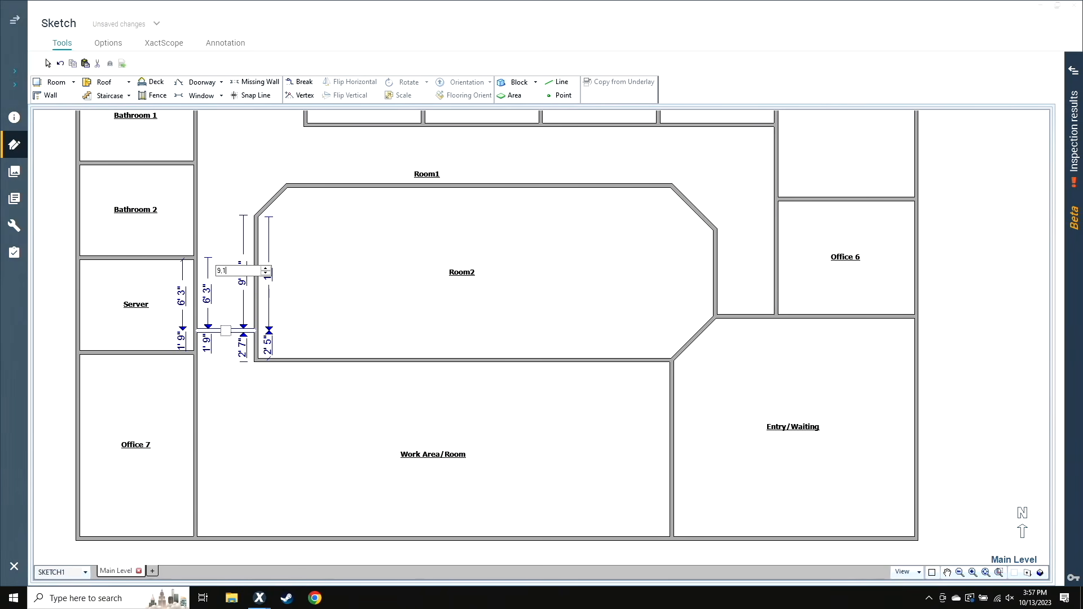
type("0")
key("Return")
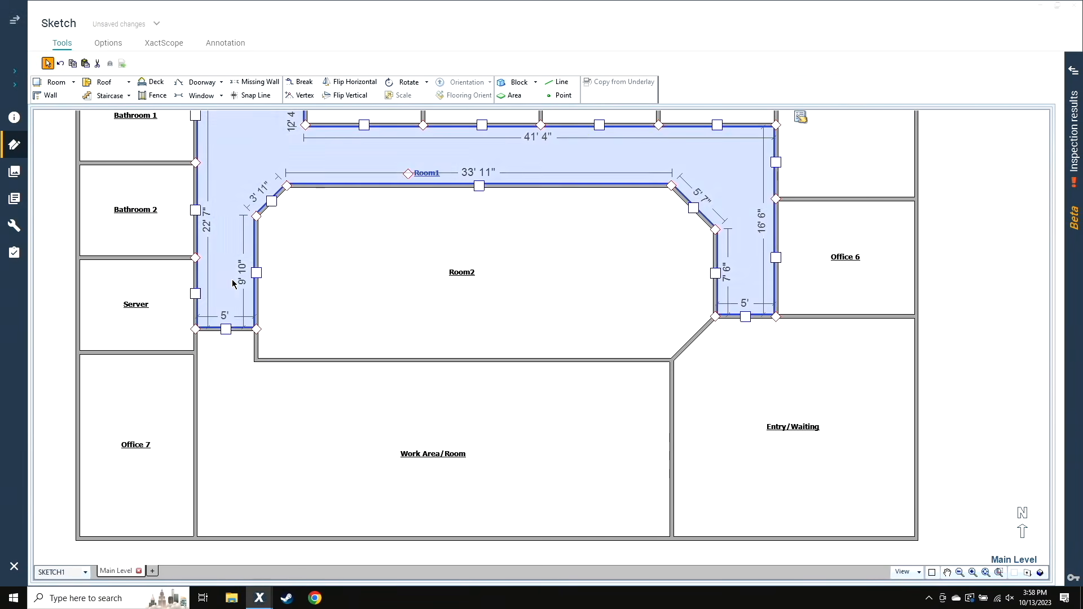
Turn Room2's southwest corner into a diagonal wall about 3' 9" long, starting at the corridor's end wall
left_click(256, 349)
left_click_drag(256, 359, 284, 343)
left_click(305, 305)
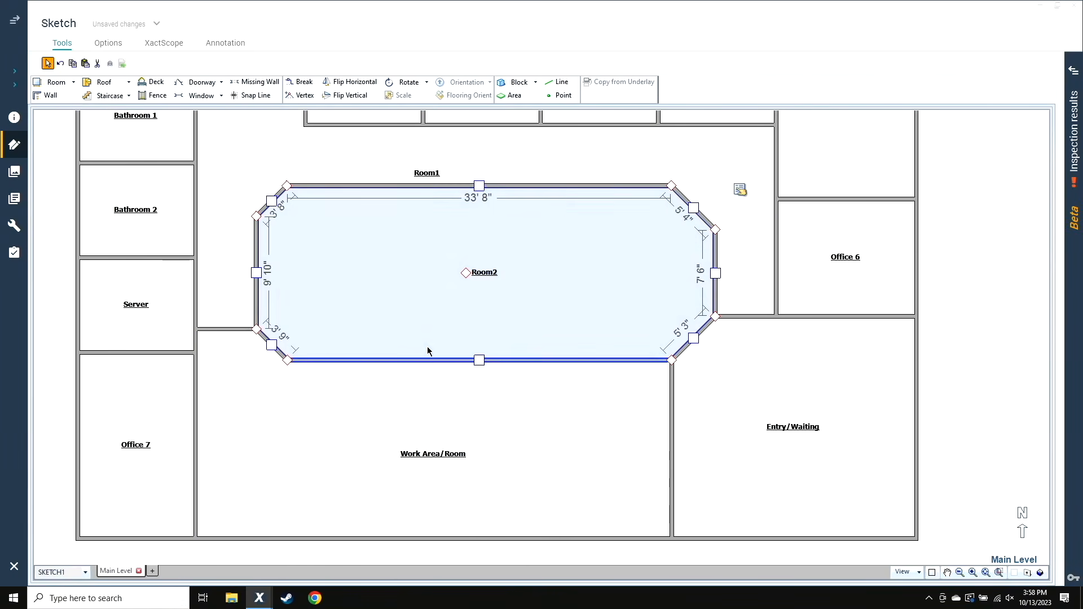
Draw a north-south wall across Room2, splitting off a western room about 20' long
left_click(50, 96)
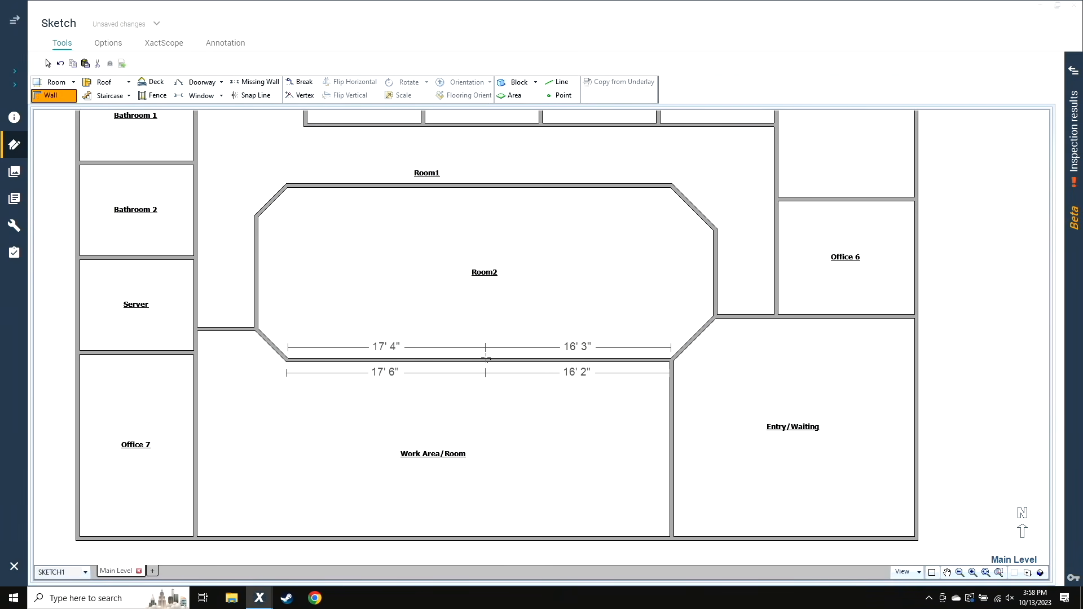
left_click(517, 356)
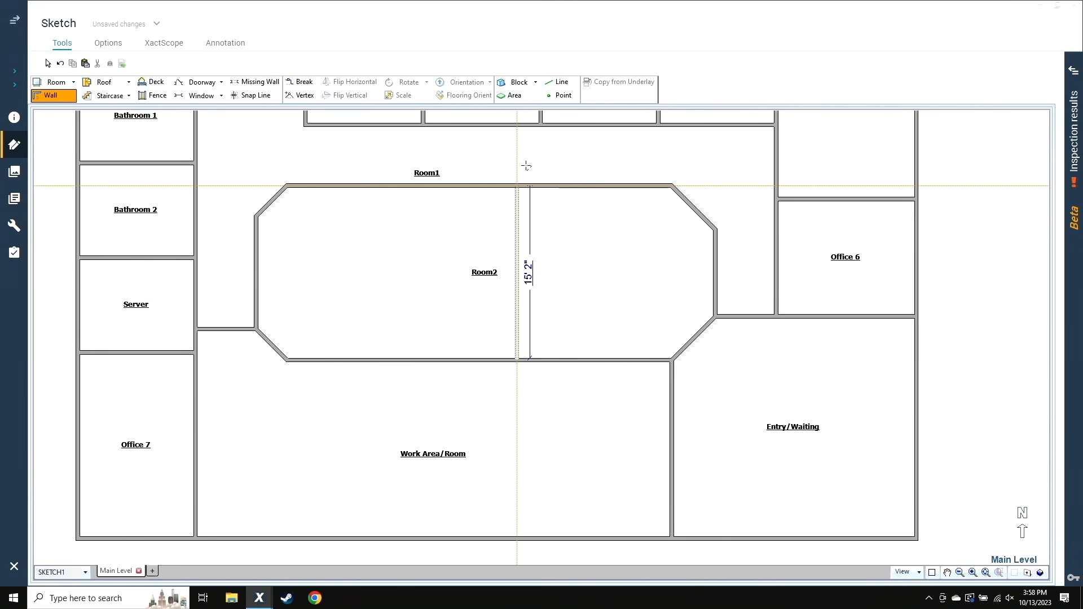
left_click(520, 187)
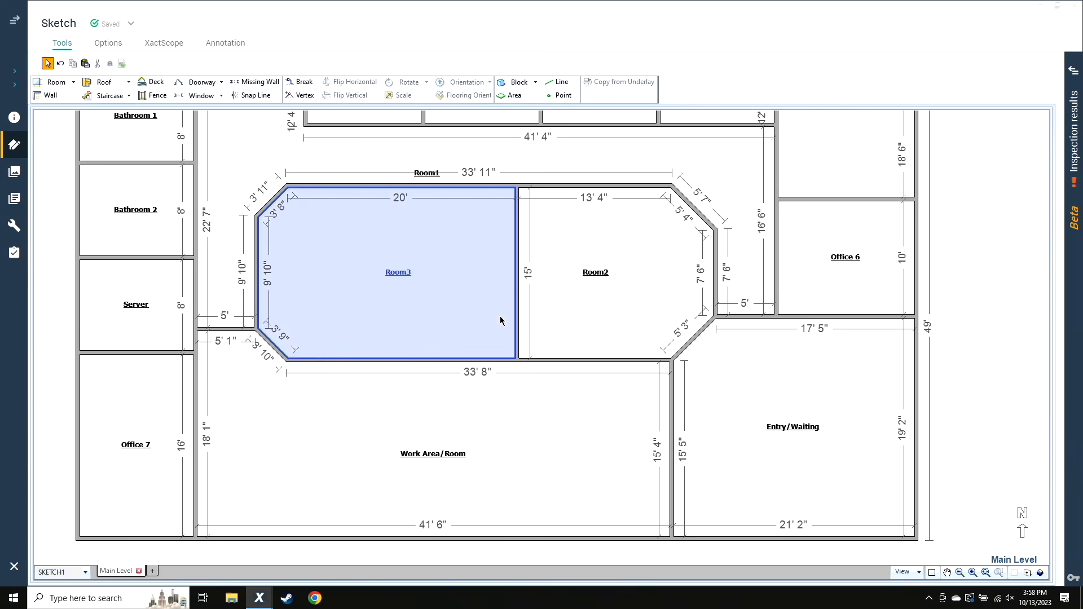
Set Room3's inside length from its southwest diagonal corner to the dividing wall to 20'
left_click(459, 353)
left_click(402, 360)
left_click(402, 349)
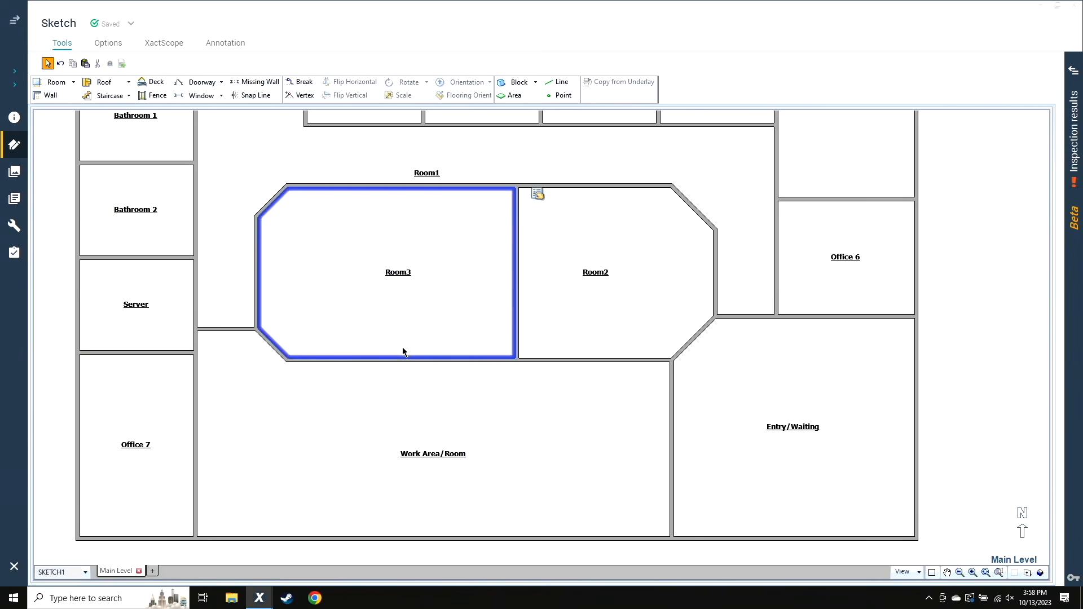
left_click(517, 294)
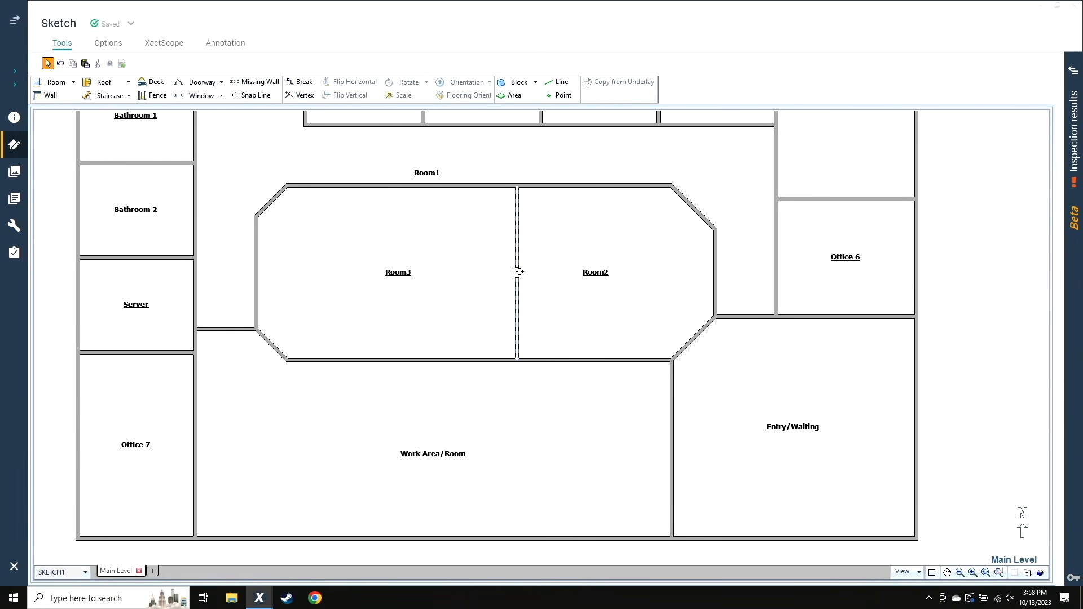
left_click(398, 353)
type("19")
left_click(503, 401)
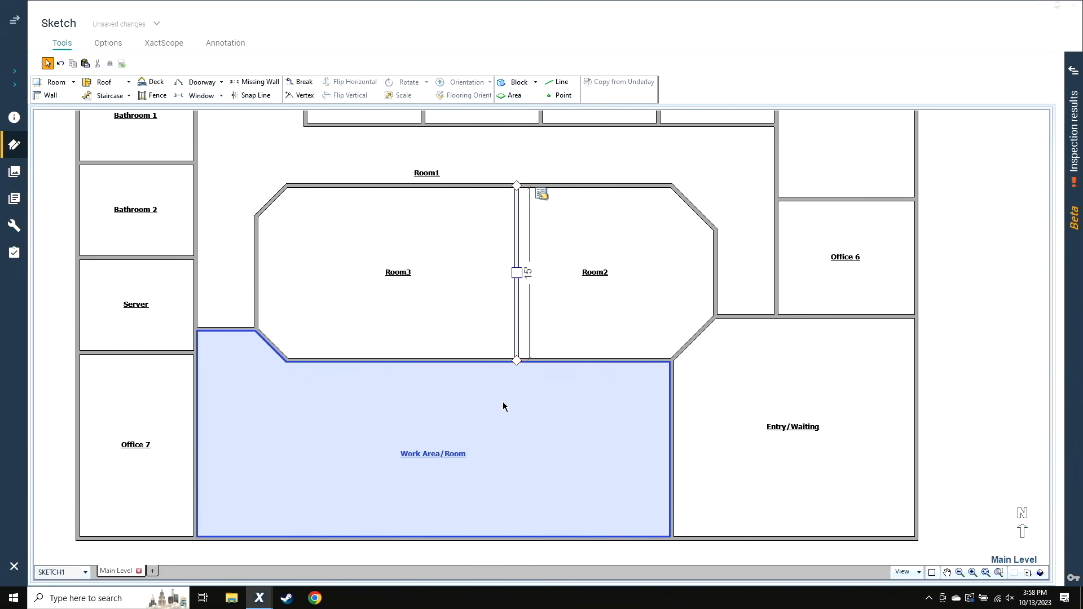
Copy the dividing wall east into Room2 and set the new middle room's inside width to 7'
left_click(585, 278)
left_click(517, 273)
left_click_drag(516, 273, 590, 273)
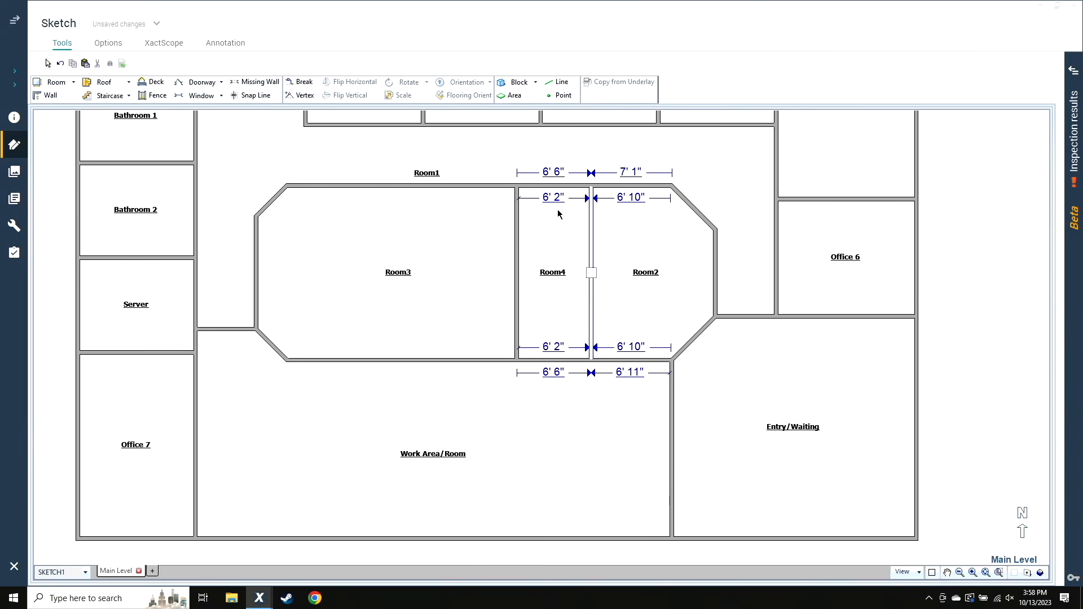
left_click(552, 198)
type("7")
key("Return")
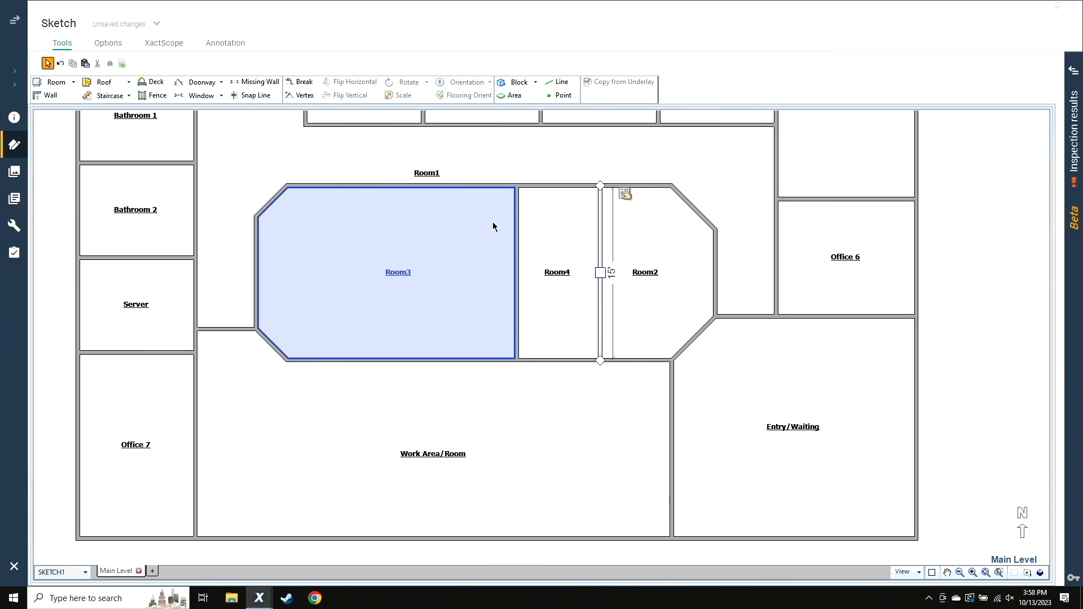
Rename Room3 as Conference Room
double_click(408, 336)
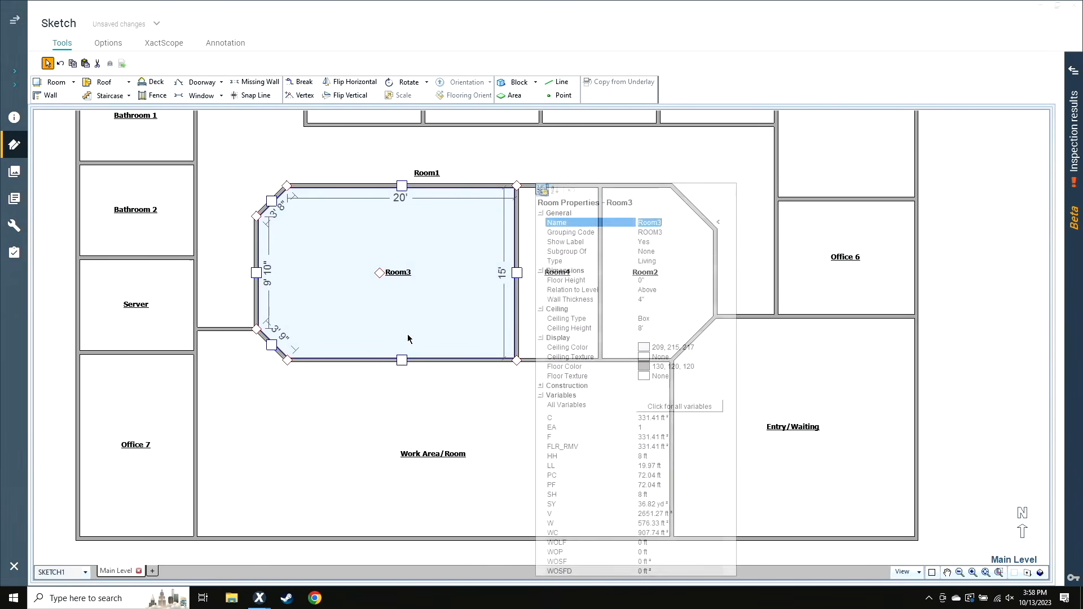
type("Con")
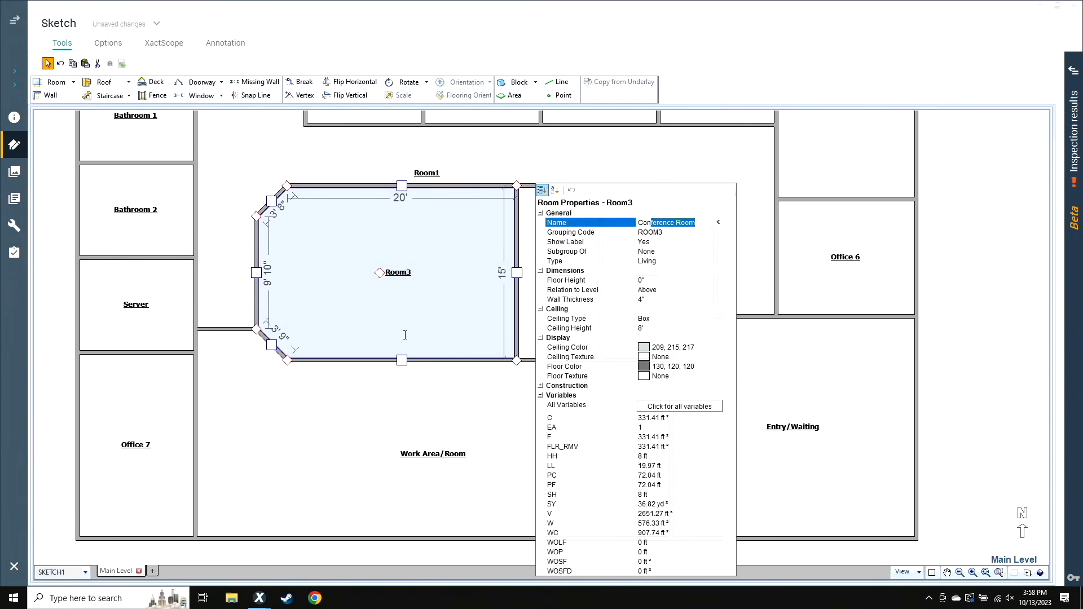
key("Return")
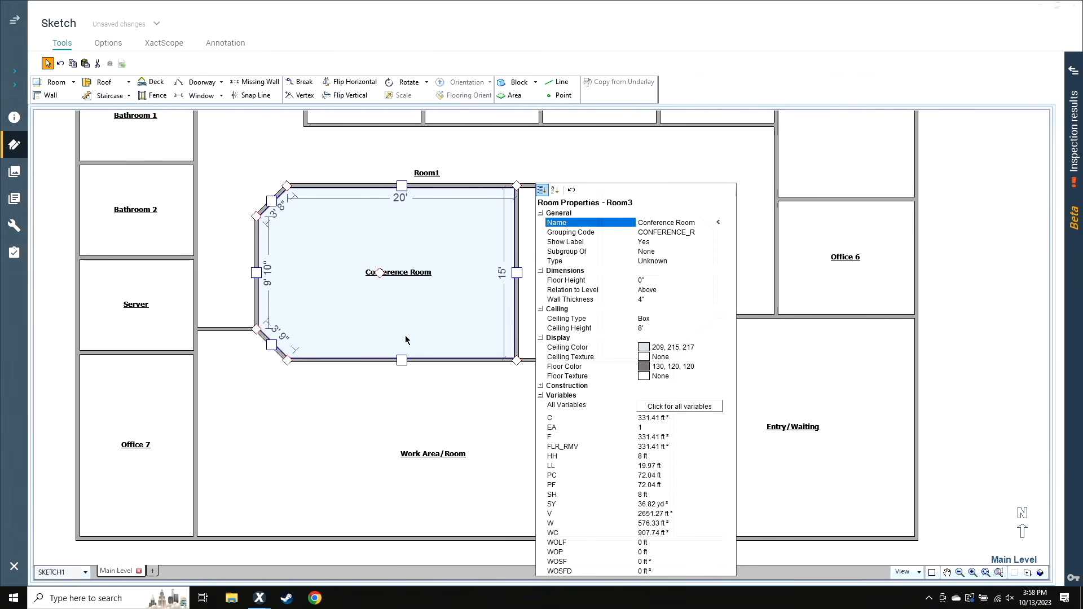
Rename Room4, the narrow middle room of the central block, as File Room
left_click(529, 233)
left_click(536, 239)
type("File ")
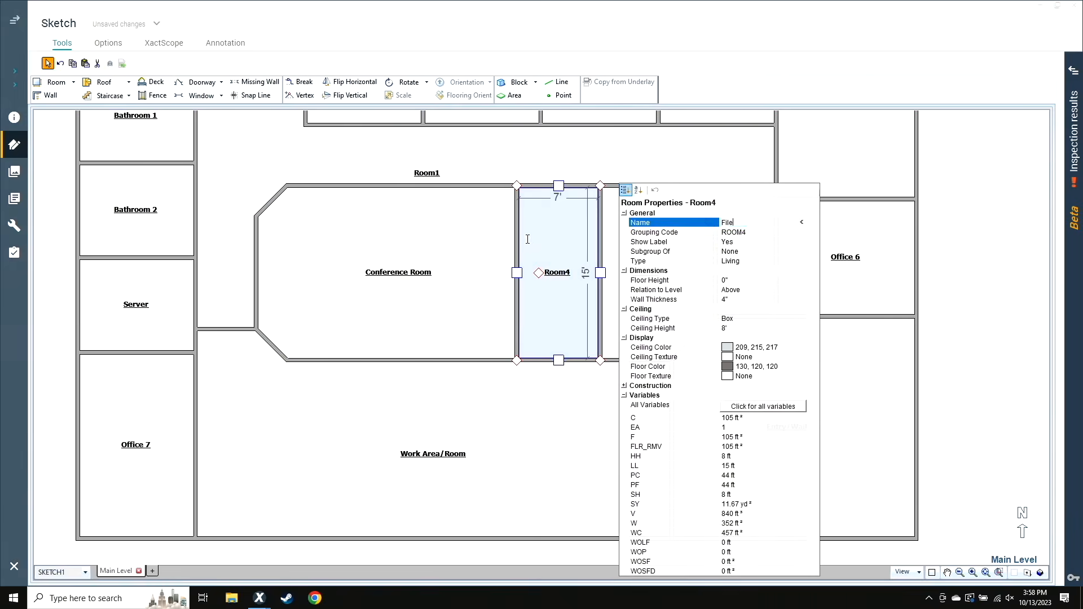
type("Room")
key("Return")
left_click(525, 439)
Rename Room2, at the east end of the central block, as Reception Room
left_click(626, 308)
left_click(626, 304)
type("Recep")
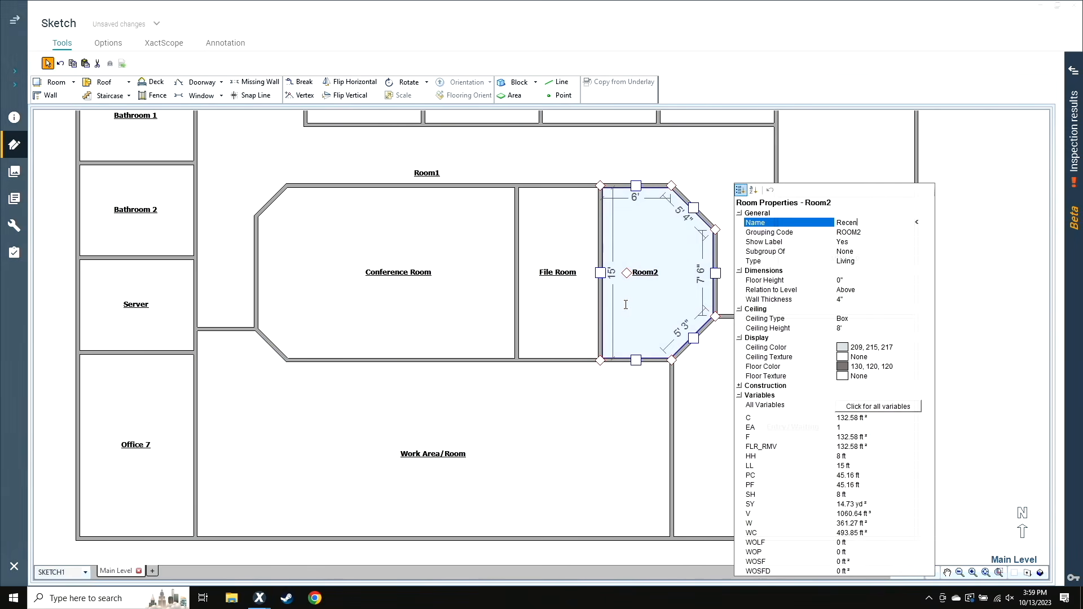
type("tion Room")
key("Return")
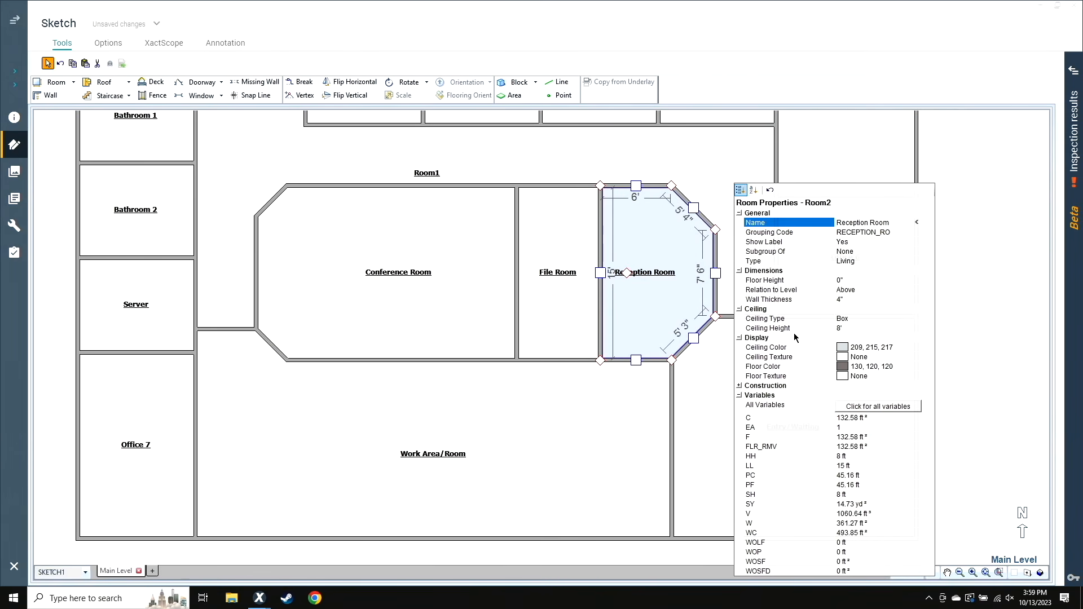
left_click(935, 323)
Rename Room1, the corridor around the central block, as Hallway
scroll(937, 333, "down", 4)
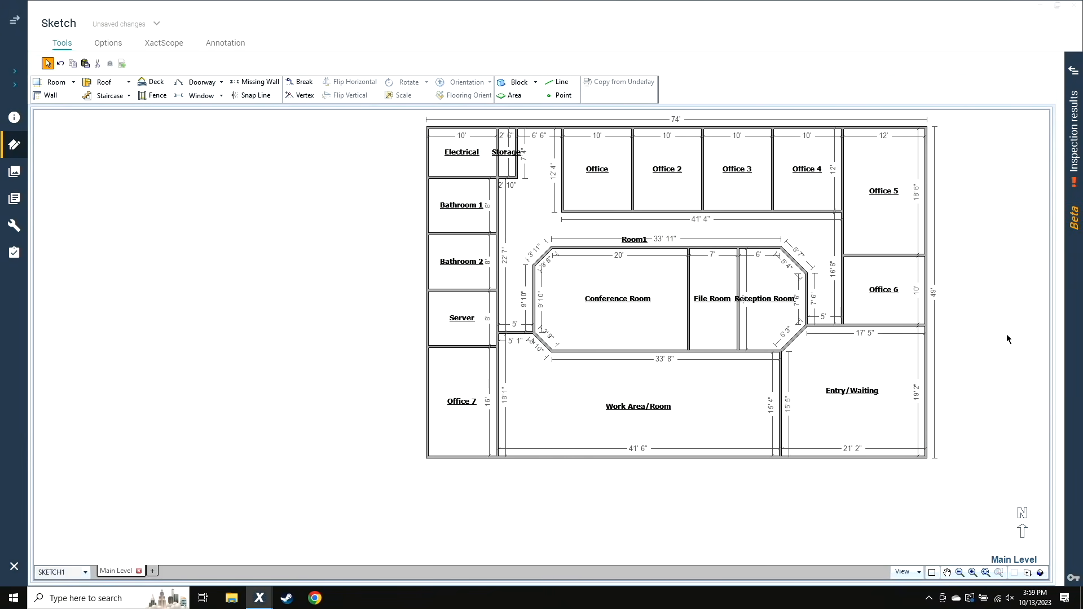
left_click_drag(1006, 336, 786, 345)
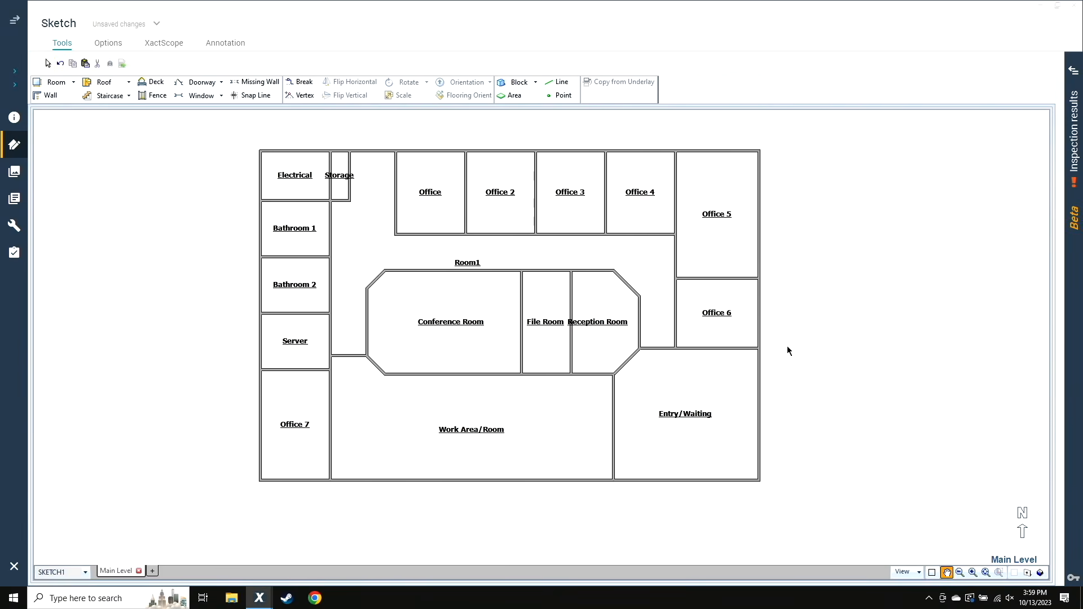
key("Escape")
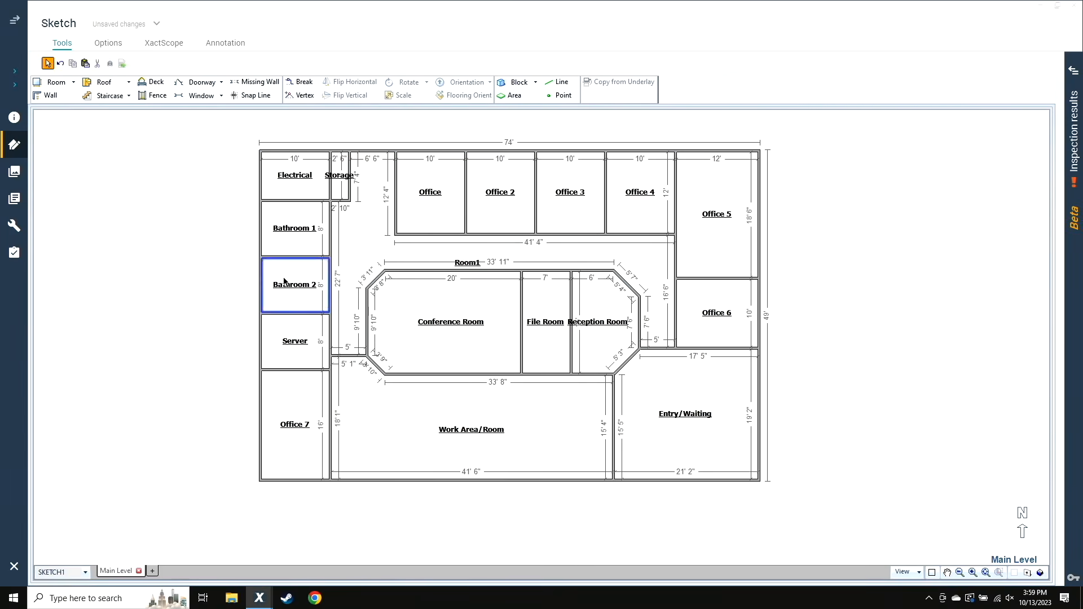
left_click(391, 254)
type("Hallway")
key("Return")
left_click(192, 246)
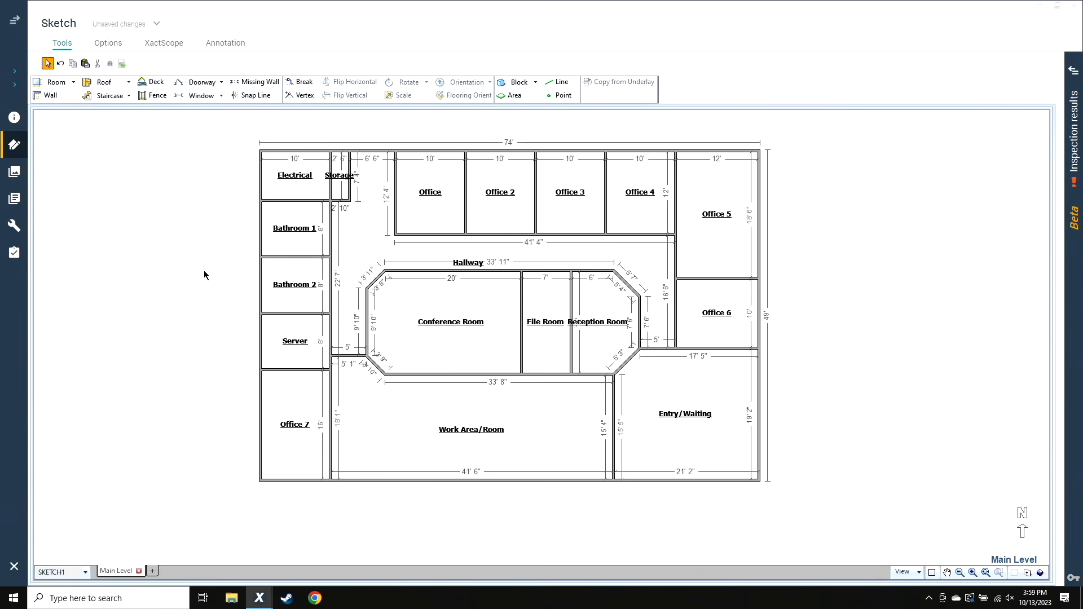
Move the Hallway label slightly up and to the right, clear of the corridor's dimension text
left_click(469, 267)
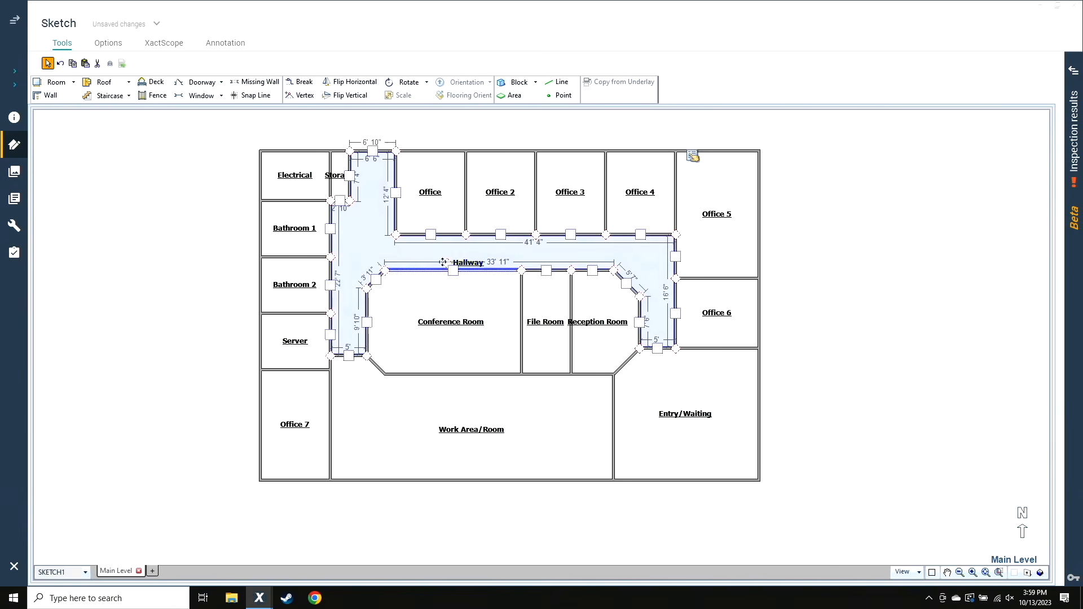
left_click_drag(458, 261, 479, 252)
left_click(814, 395)
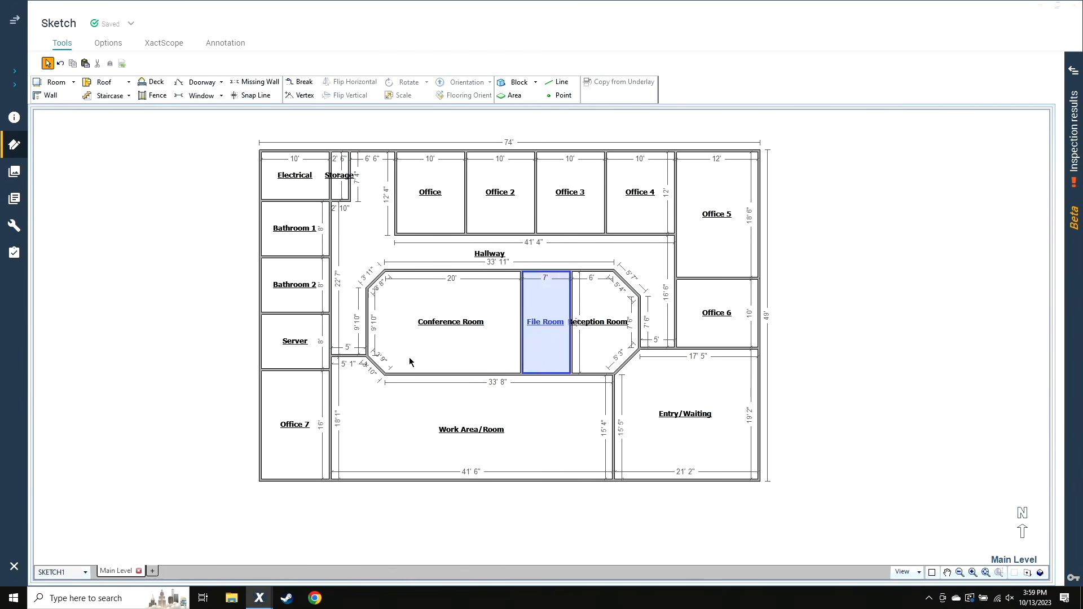
Place one window in Entry/Waiting's south wall, two in its east wall and one in Office 6's east wall
left_click(306, 467)
key("w")
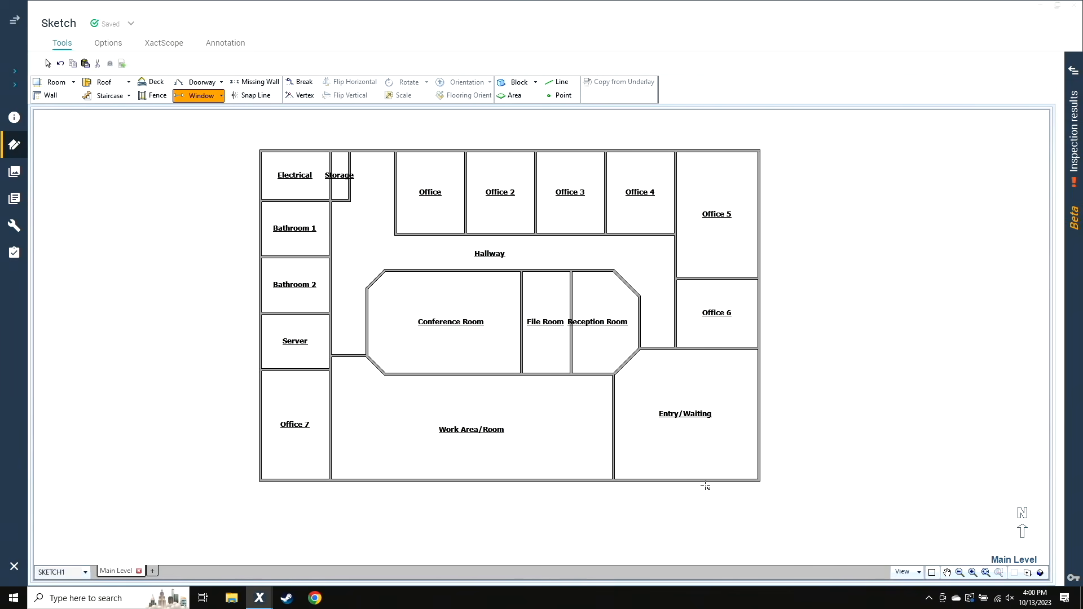
left_click(647, 479)
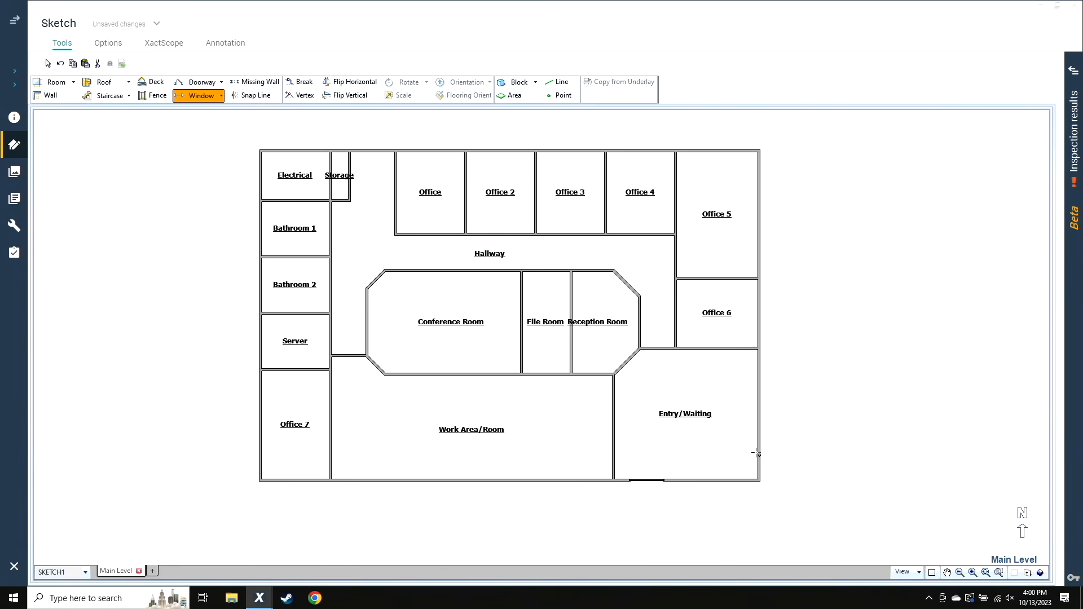
left_click(759, 367)
left_click(759, 412)
left_click(759, 313)
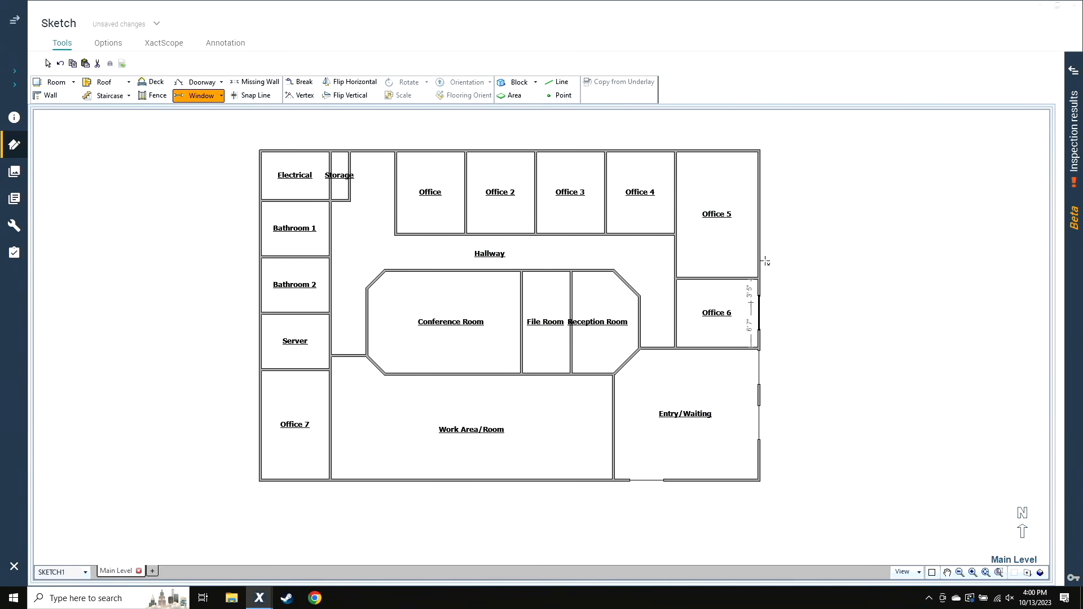
Place a window in Office 5's east wall and one in each north wall of Office 4, Office 3, Office 2 and Office
left_click(763, 214)
left_click(641, 150)
left_click(569, 150)
left_click(497, 151)
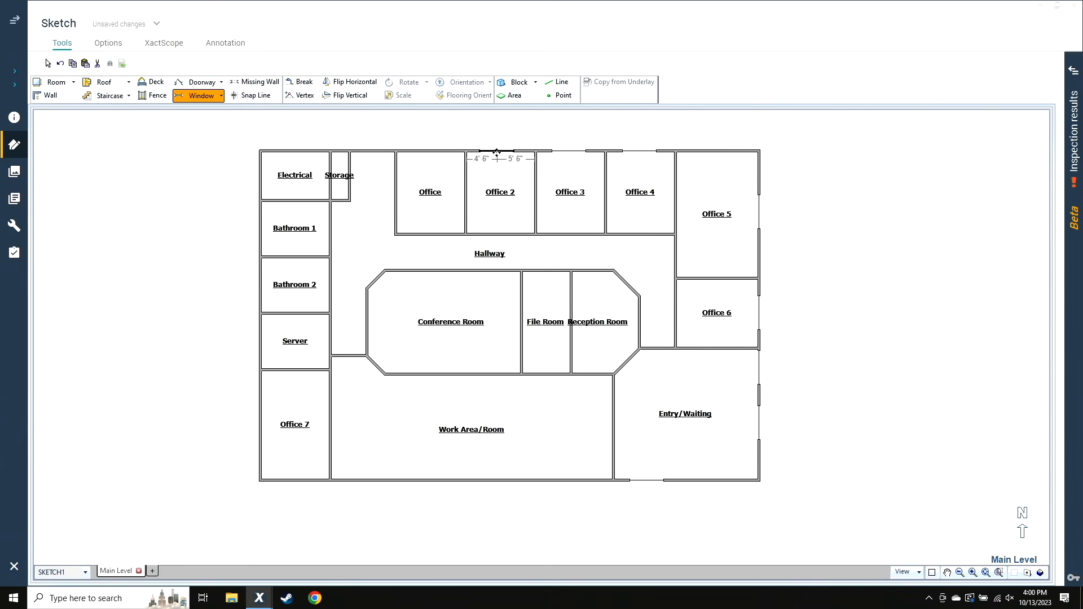
left_click(434, 151)
Place one window in each west exterior wall of Bathroom 1, Bathroom 2, Server and Office 7
left_click(263, 228)
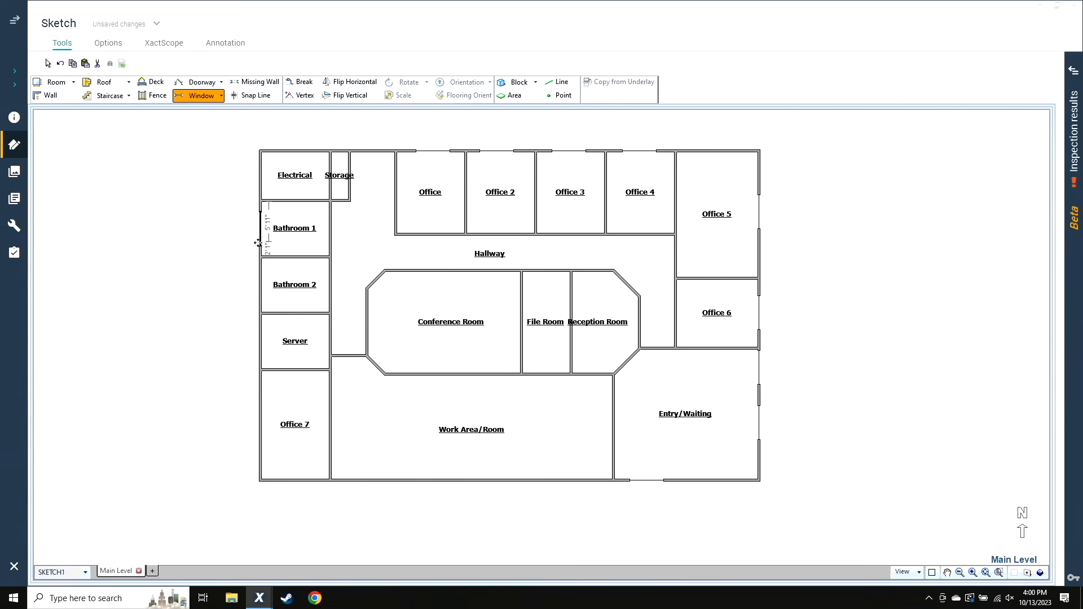
left_click(263, 290)
left_click(259, 342)
left_click(260, 427)
Place four windows spaced along the south wall of Work Area/Room
left_click(362, 482)
left_click(422, 480)
left_click(489, 479)
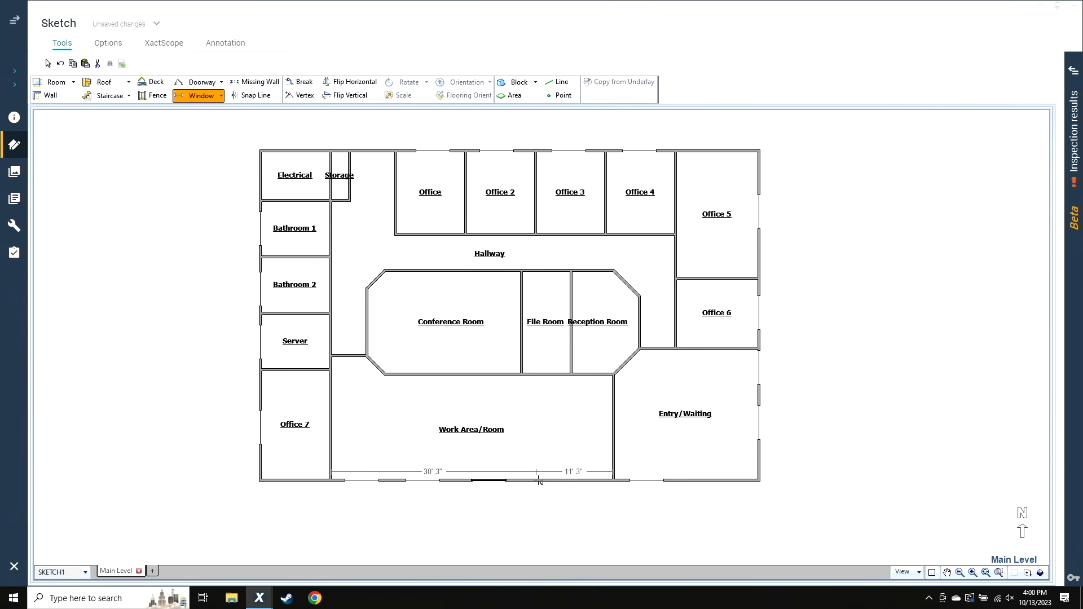
left_click(550, 480)
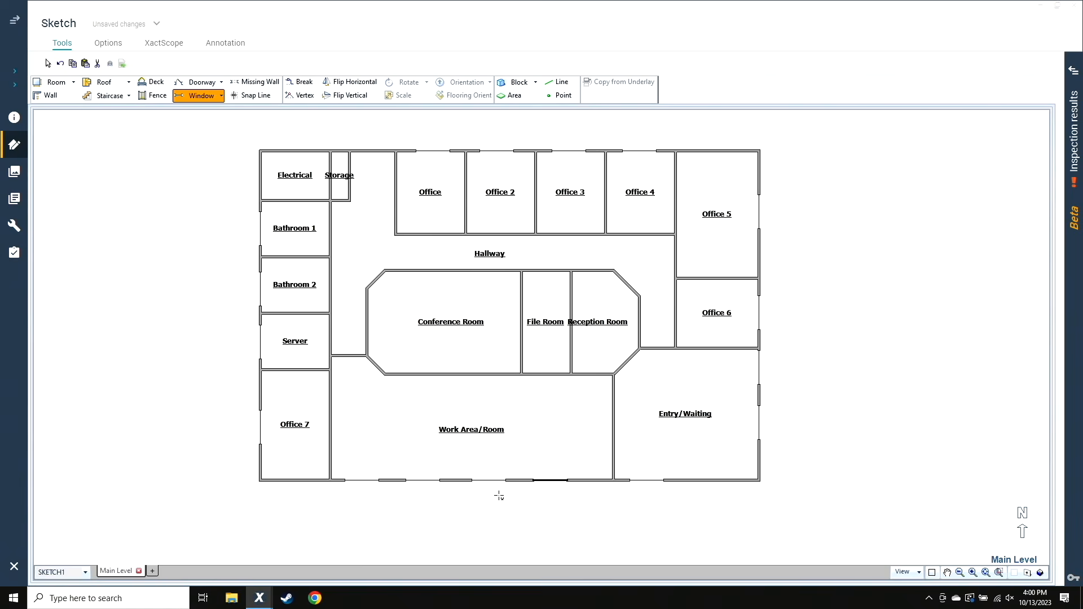
scroll(701, 541, "up", 1)
scroll(701, 541, "up", 1)
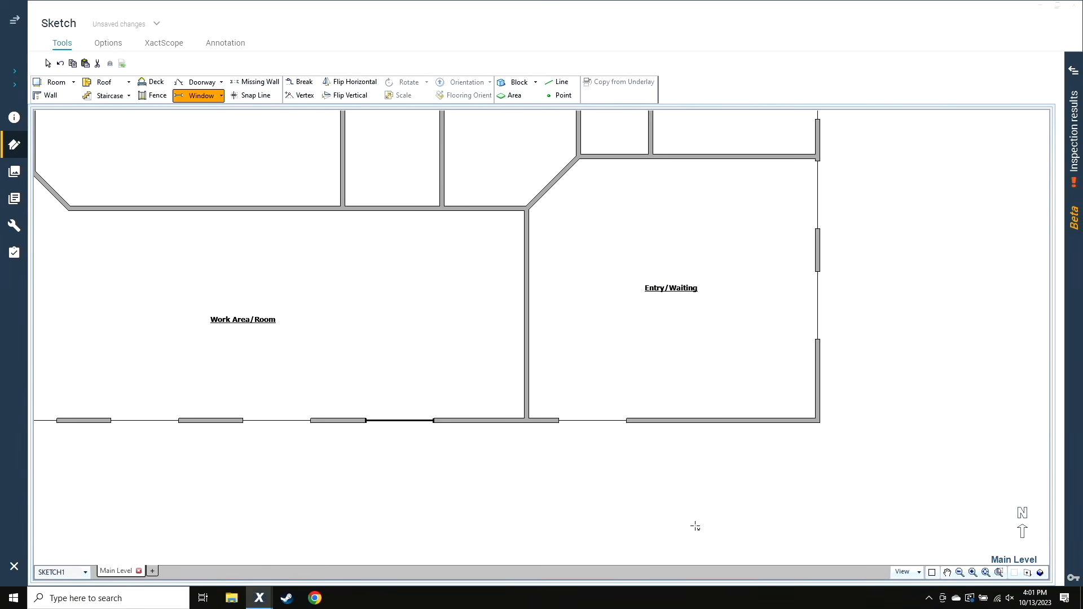
right_click(669, 513)
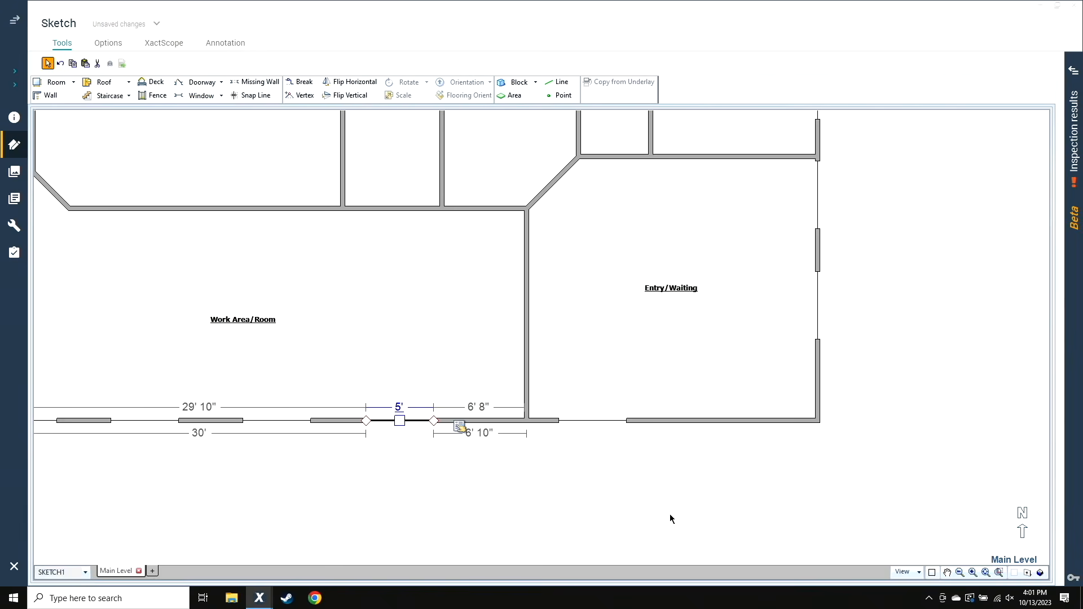
left_click(692, 486)
Place a double door in Entry/Waiting's south wall, east of the window, and set its width to 6'
key("d")
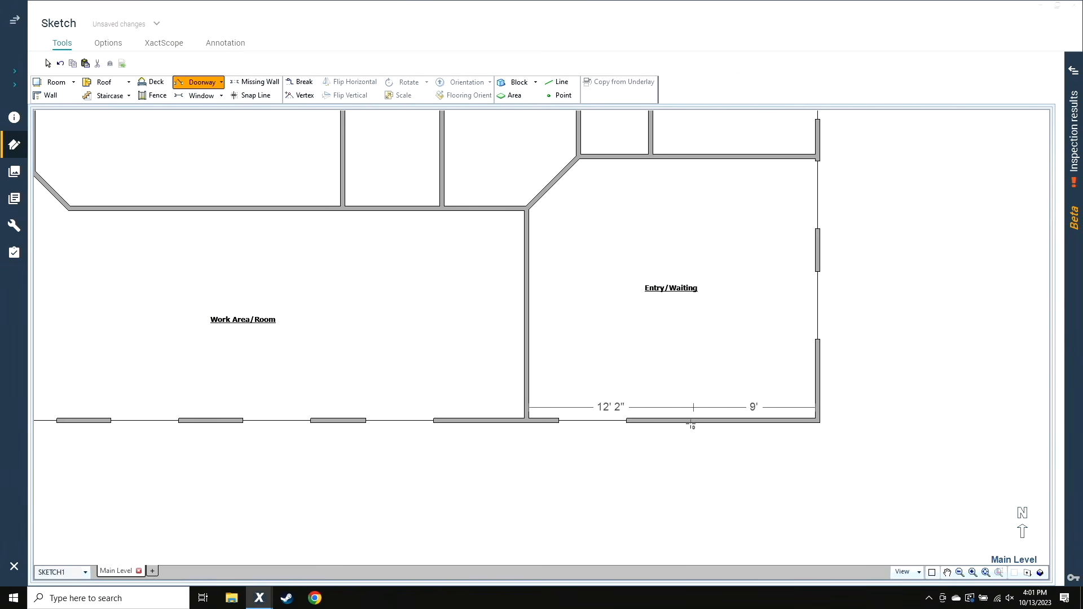
left_click_drag(677, 422, 757, 424)
scroll(715, 416, "up", 2)
left_click(717, 406)
key("Return")
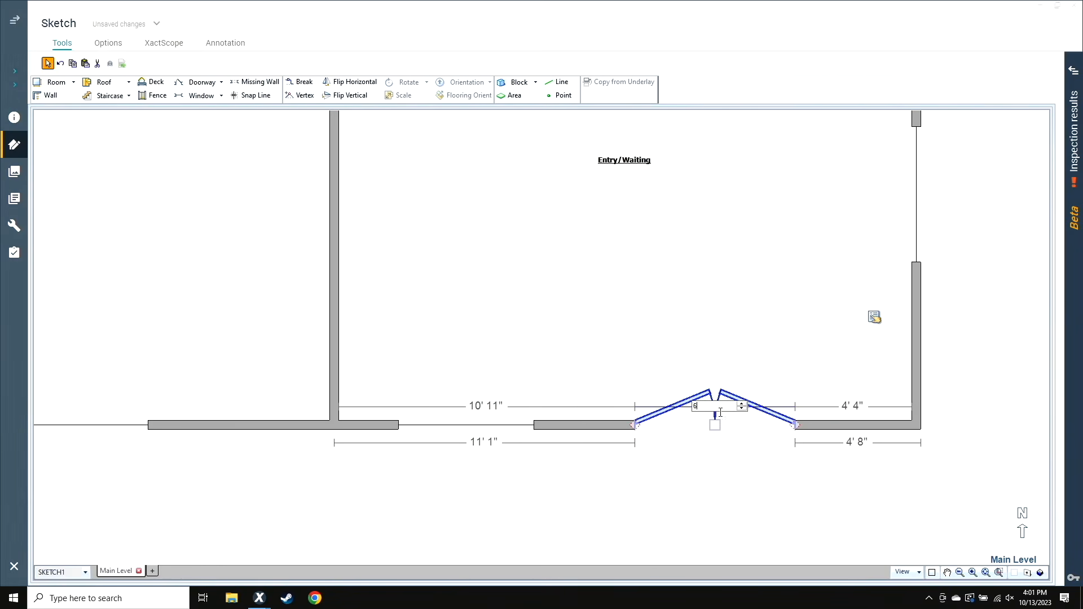
left_click(702, 506)
Copy the double door to the middle of the wall between Work Area/Room and Entry/Waiting
left_click(718, 414)
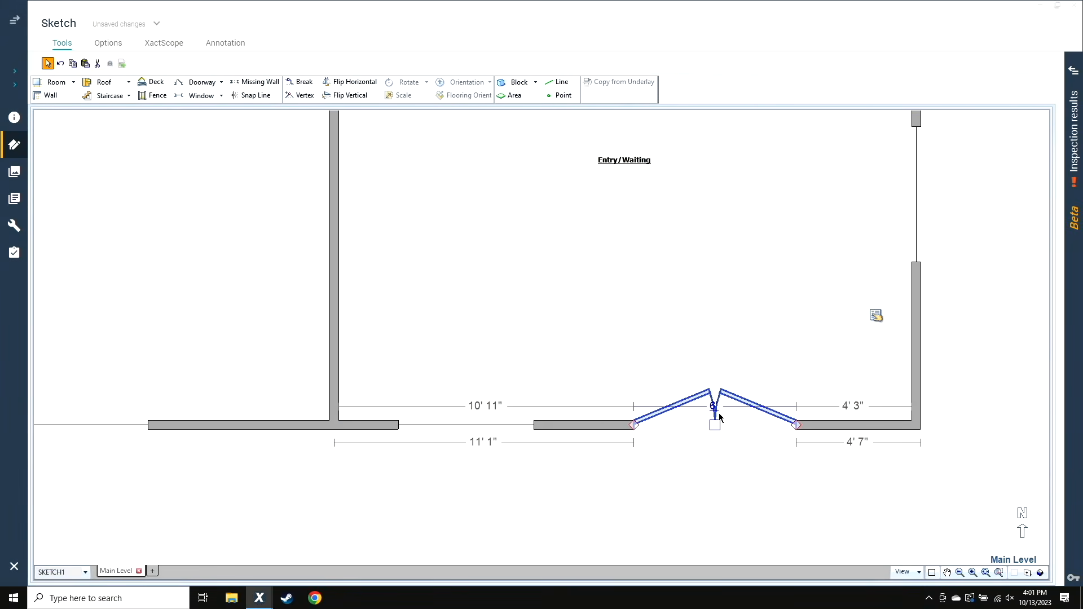
right_click(723, 411)
left_click(730, 419)
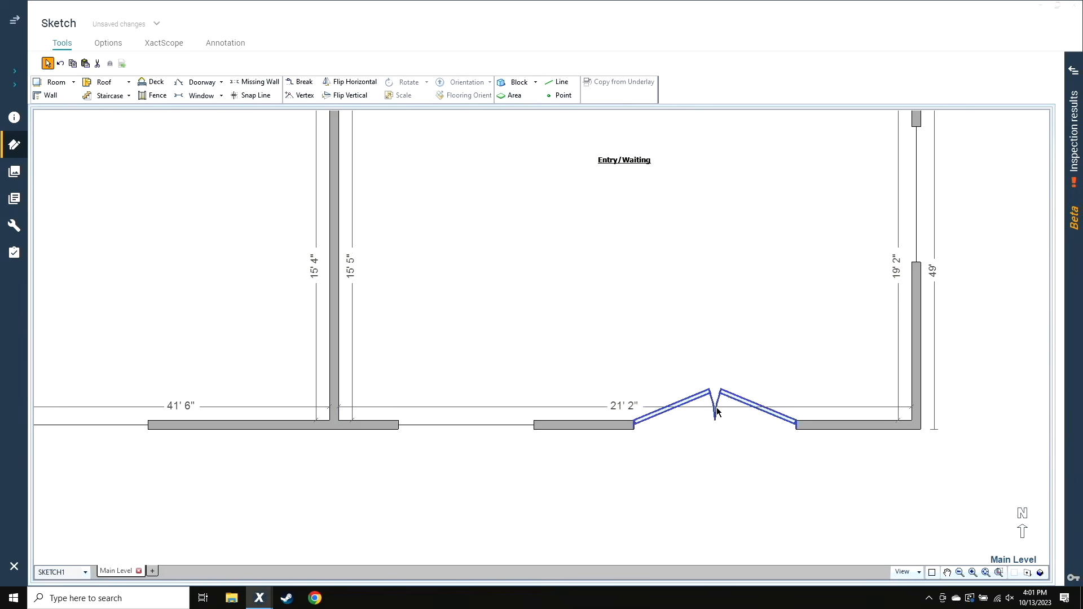
right_click(518, 363)
left_click(555, 396)
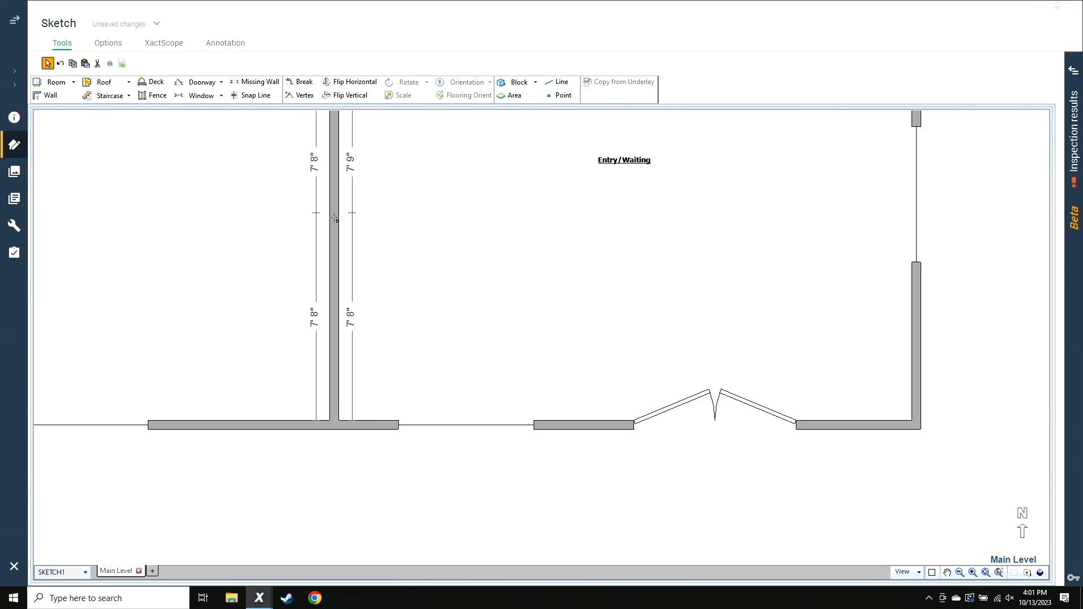
scroll(345, 227, "down", 1)
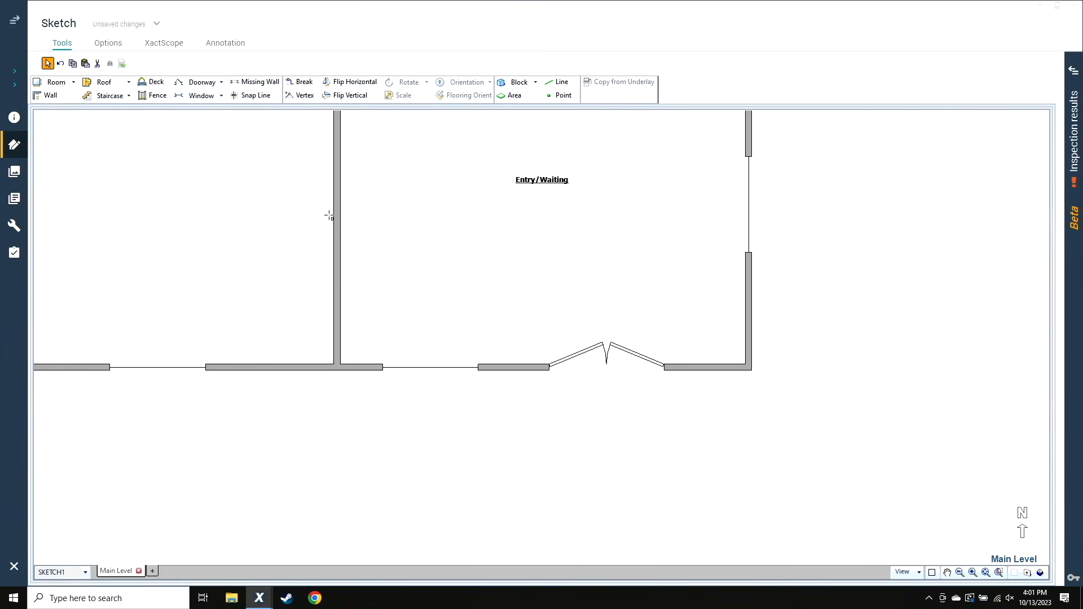
scroll(343, 220, "down", 2)
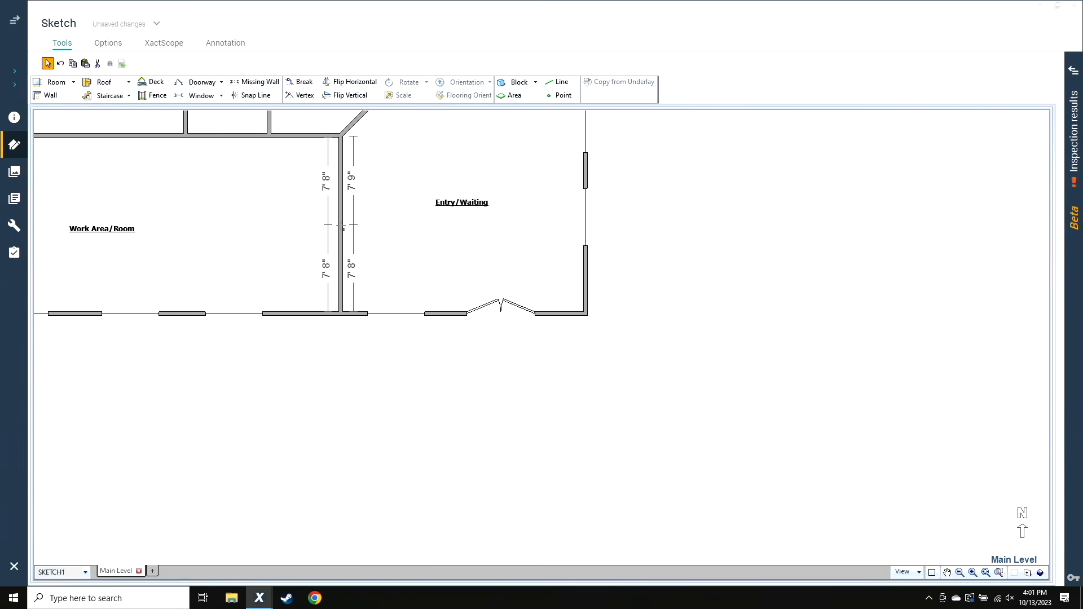
left_click(341, 225)
left_click(392, 341)
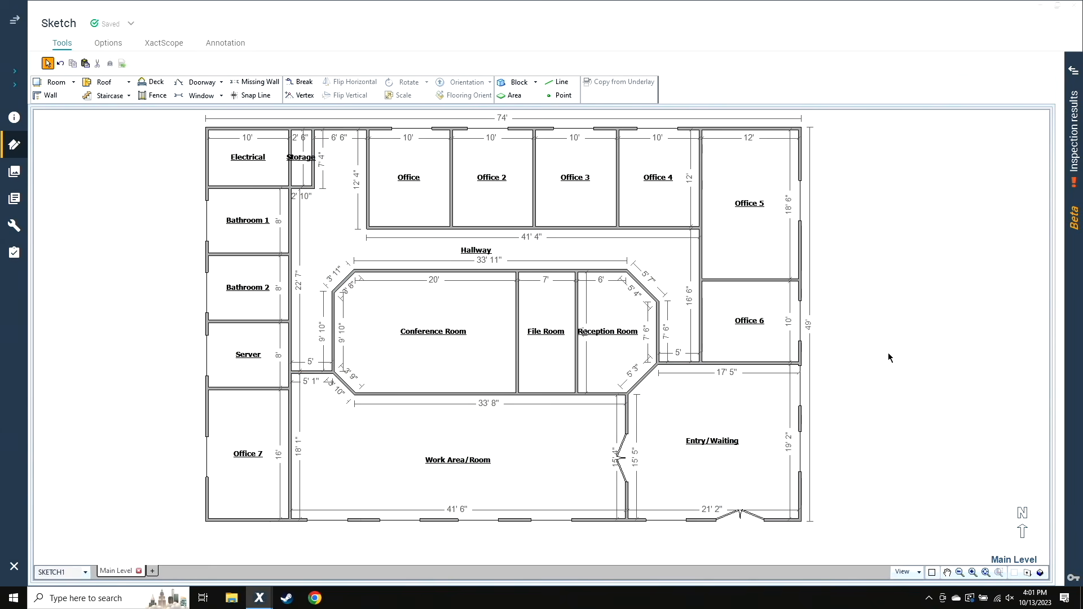
Place single doors between Hallway and Entry/Waiting, in Office 6's west wall near its north end, and in Office 5's west wall near its south end
key("d")
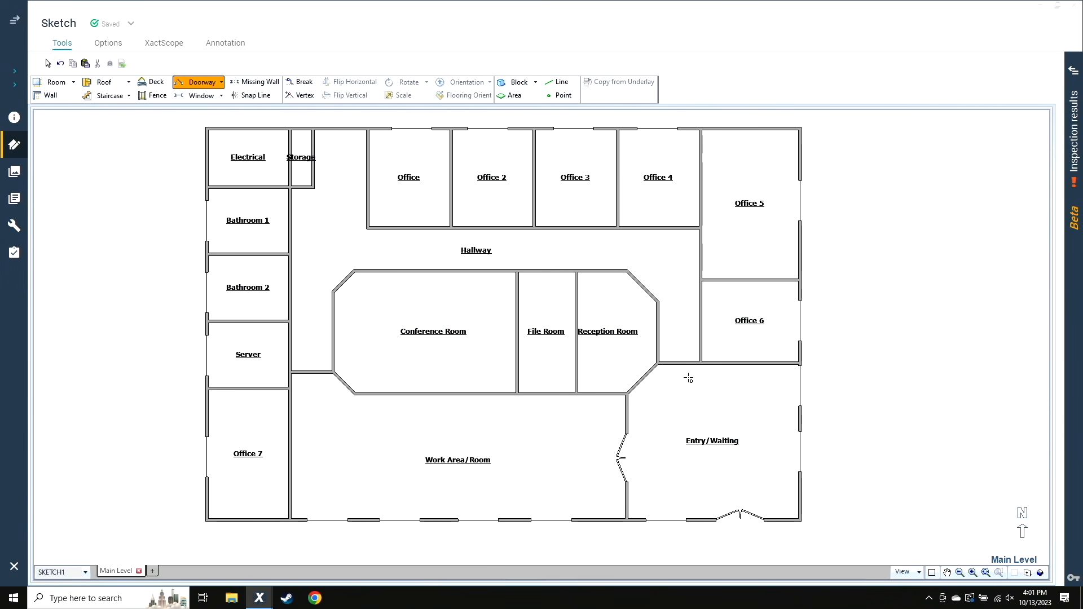
left_click(677, 361)
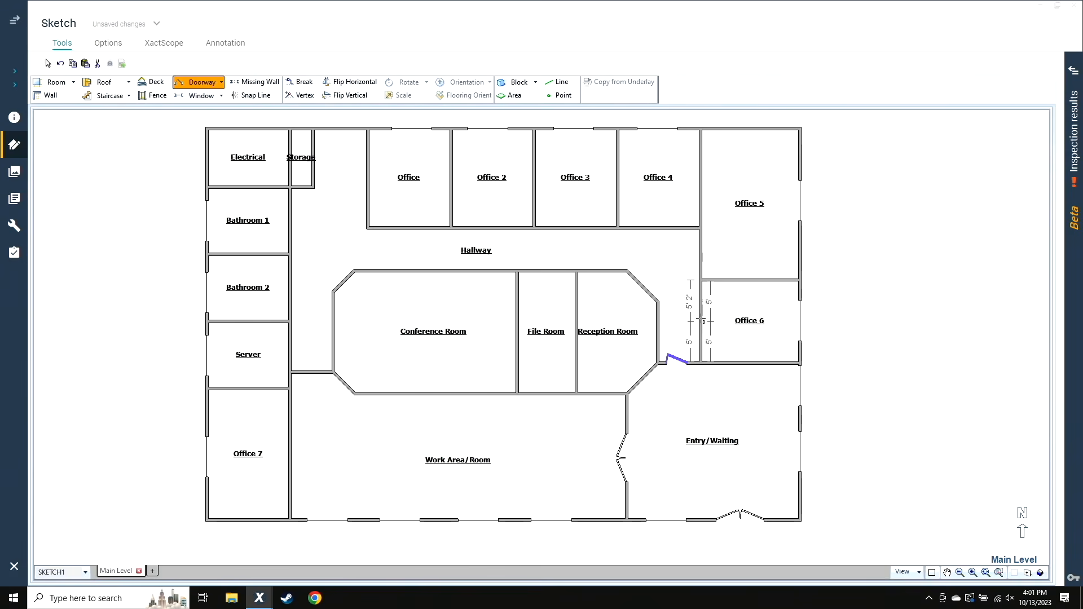
left_click(699, 297)
left_click_drag(696, 264, 701, 267)
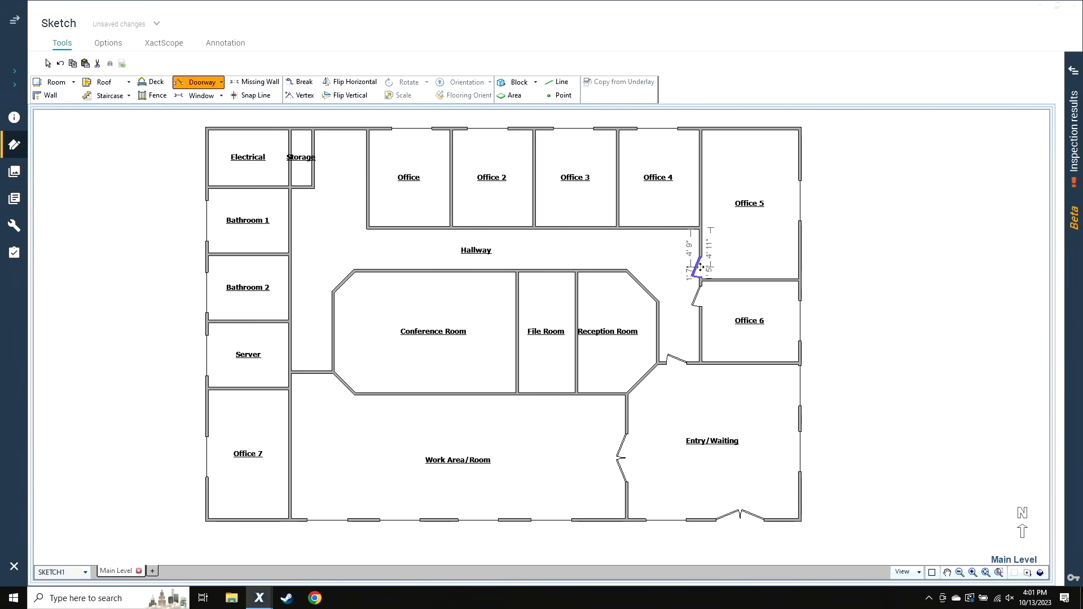
Place a single door near the east end of each south wall of Office 4, Office 3, Office 2 and Office
left_click(688, 228)
left_click(601, 228)
left_click(523, 228)
left_click(437, 228)
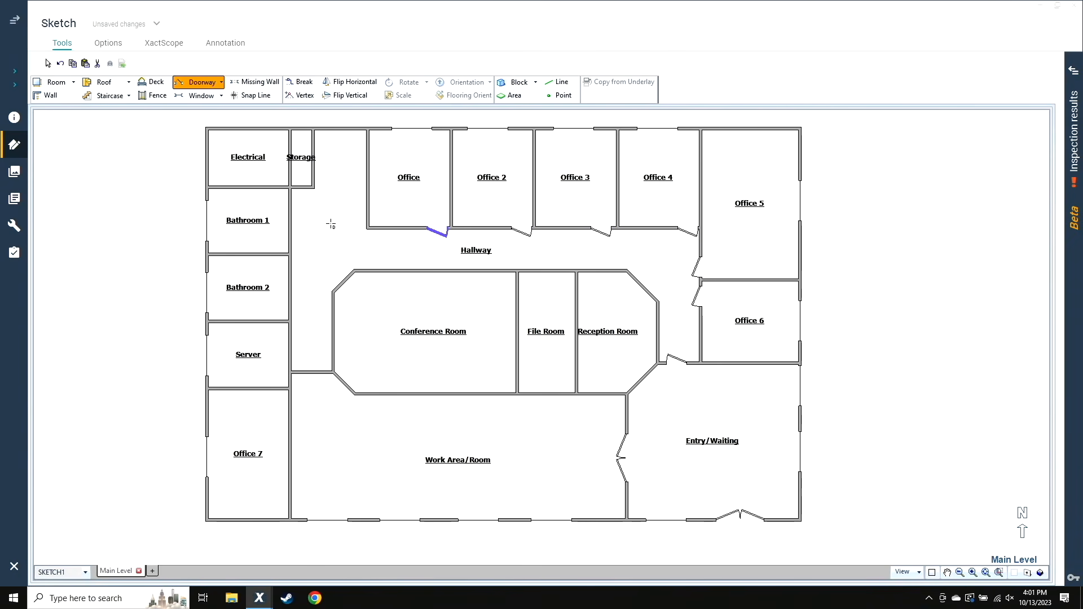
Place single doors in Electrical's west exterior wall, the east walls of Bathroom 1, Bathroom 2 and Server, and the wall between Hallway and Work Area/Room
left_click(210, 157)
left_click(291, 200)
left_click(291, 267)
left_click(291, 337)
left_click(312, 370)
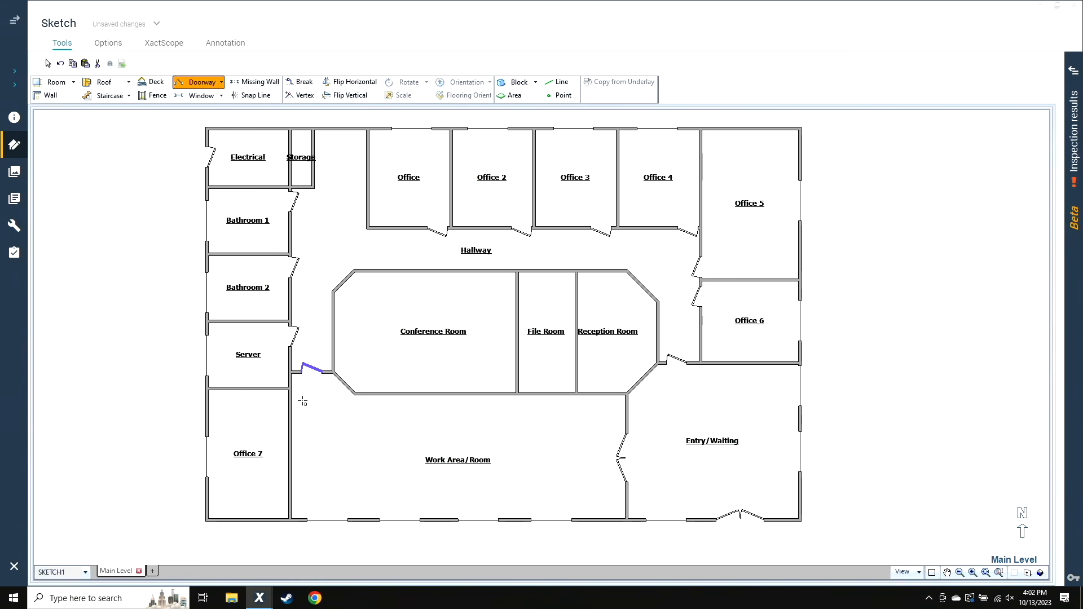
Place a single door in Office 7's east wall near its north end
key("Escape")
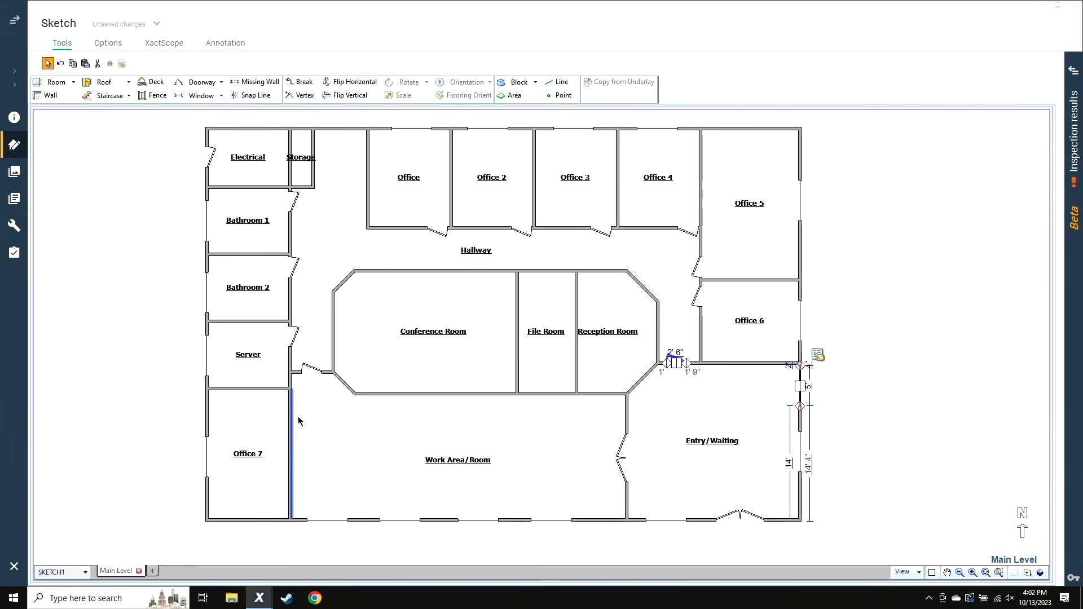
key("d")
left_click(291, 408)
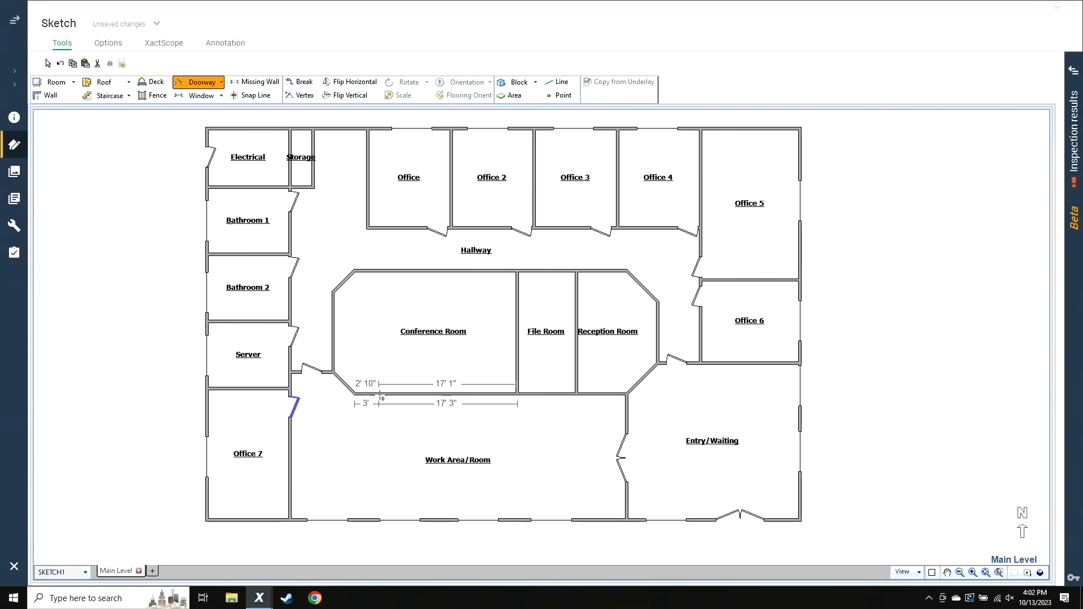
Place single doors near both ends of Conference Room's south wall and near the east ends of File Room's and Reception Room's south walls
left_click(370, 390)
left_click(497, 391)
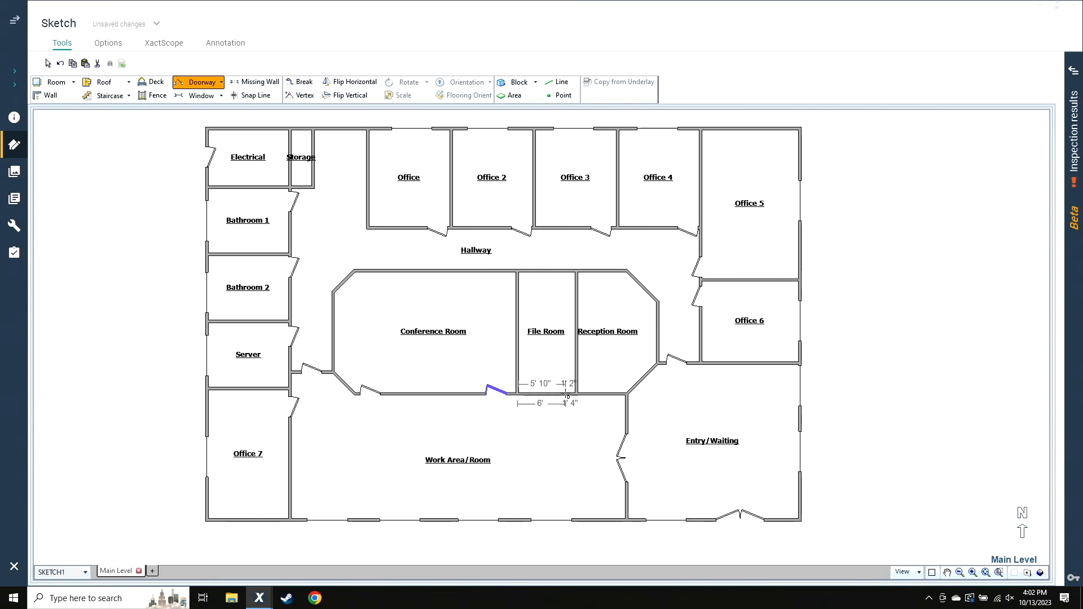
left_click(557, 391)
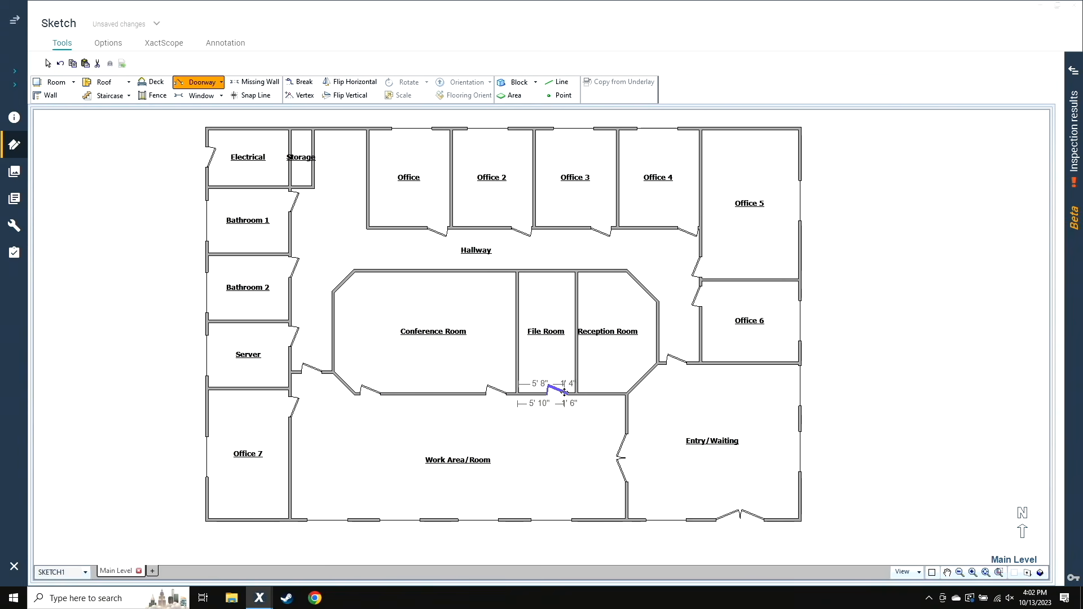
left_click(614, 391)
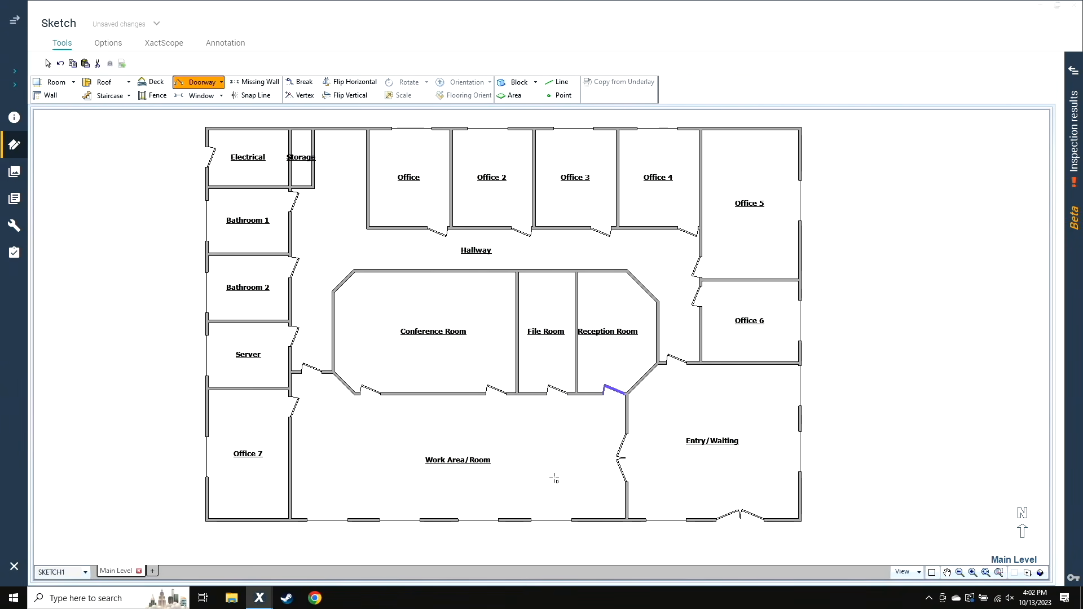
scroll(238, 436, "down", 2)
key("Escape")
scroll(195, 415, "up", 3)
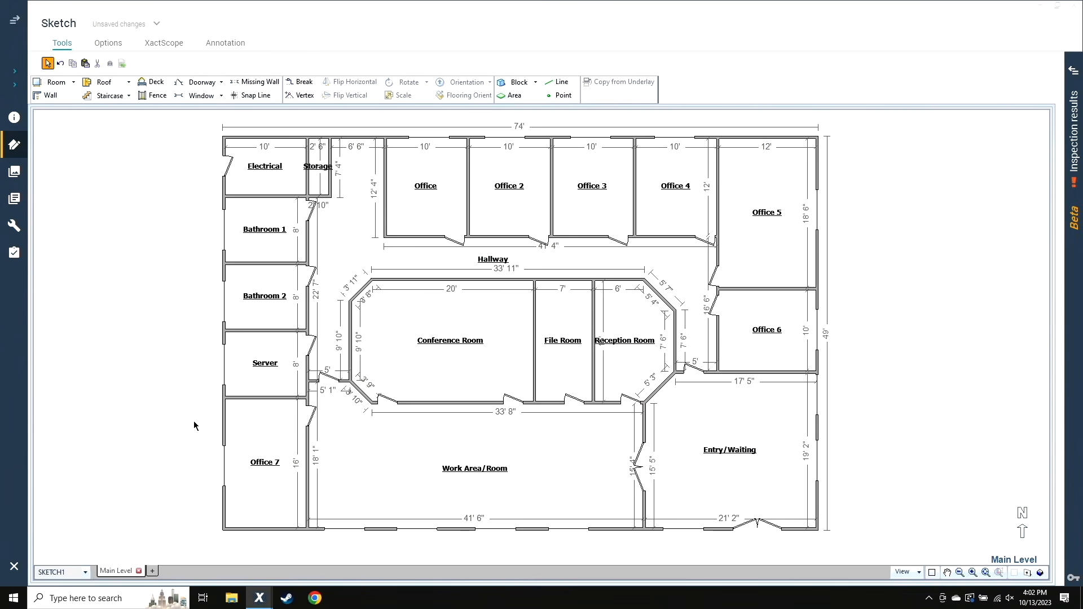